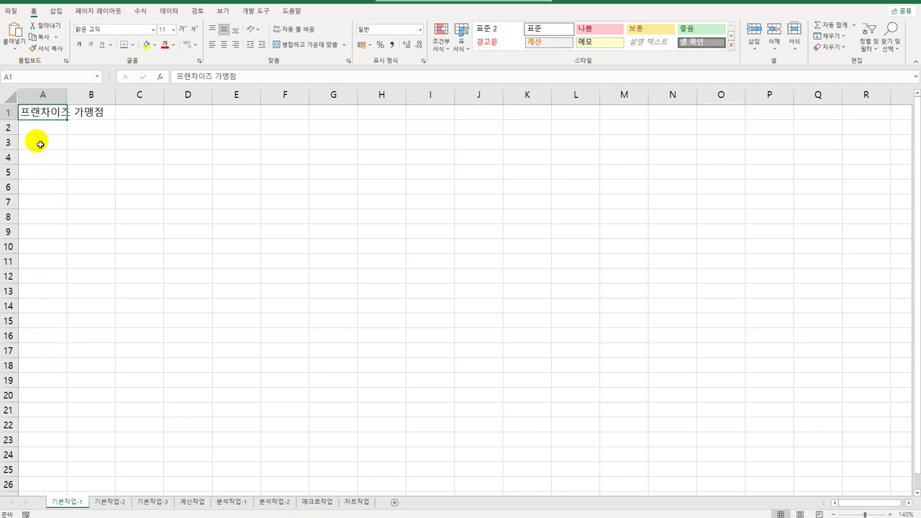
drag(39, 142, 298, 276)
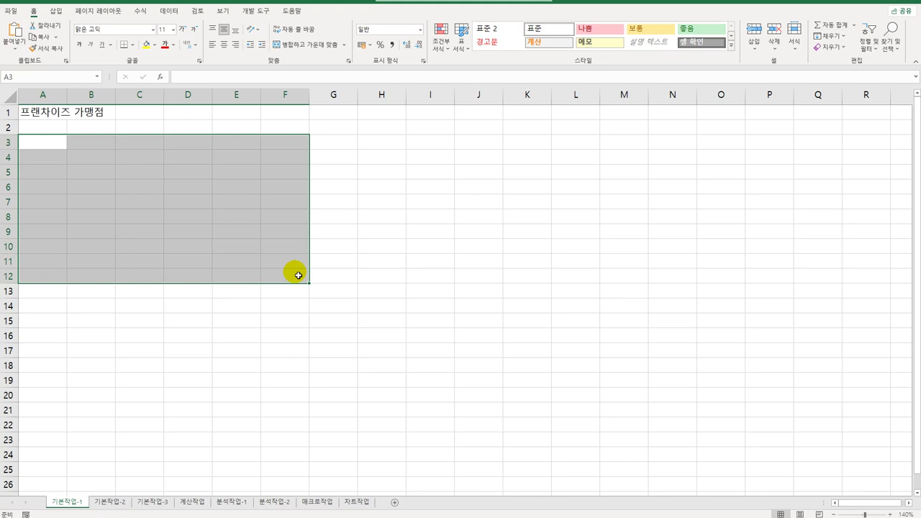
On sheet 기본작업-2, merge and center the title across A1:G1 and set its font size to 18.
click(103, 503)
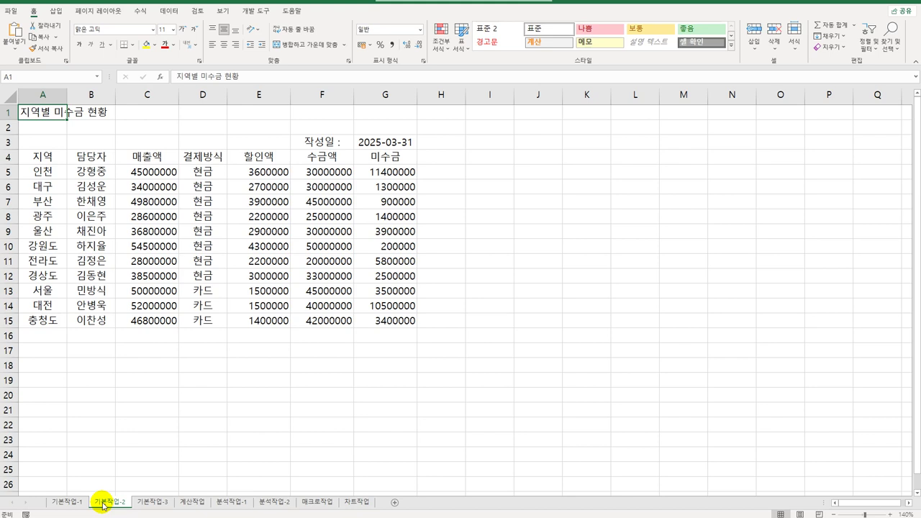
drag(44, 111, 363, 117)
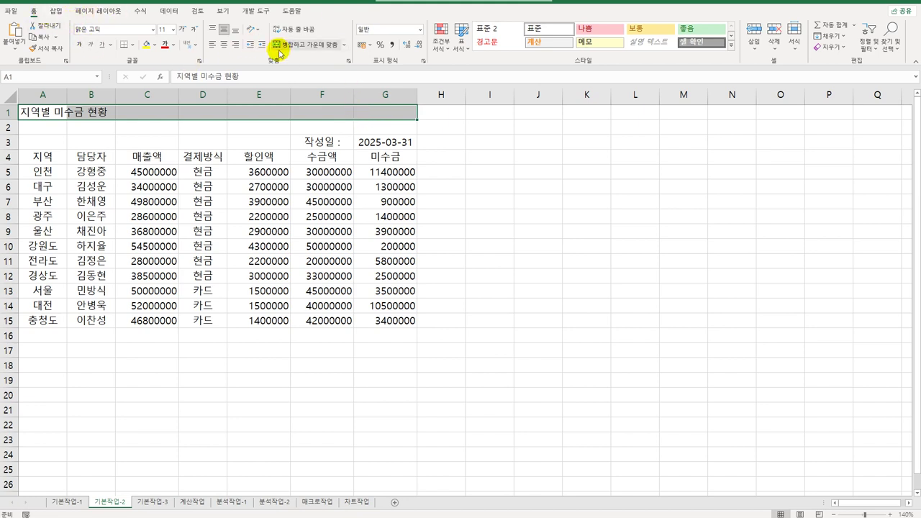
click(311, 49)
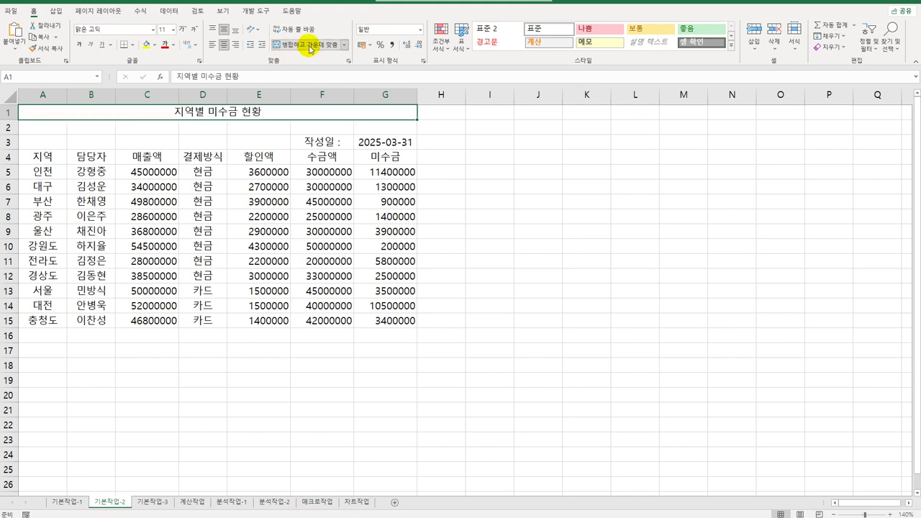
click(173, 29)
click(167, 130)
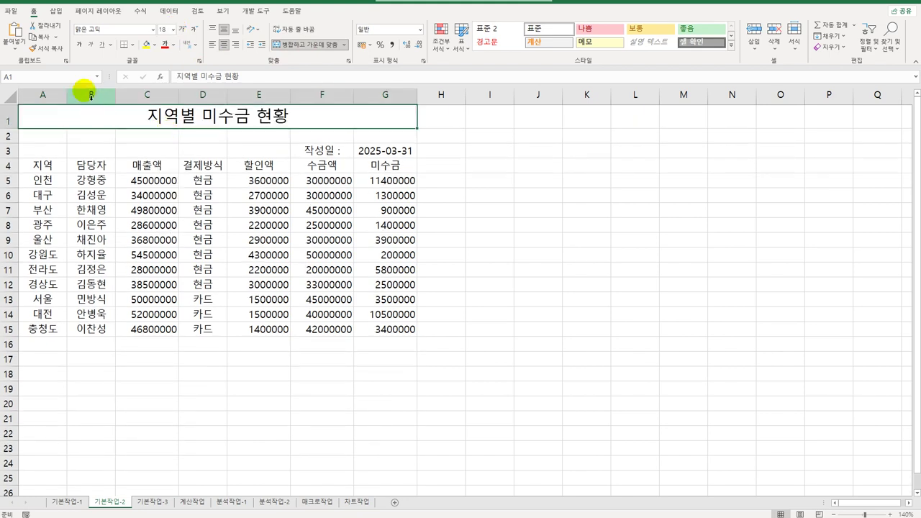
Make the merged title in row 1 bold and give it a single underline.
click(79, 46)
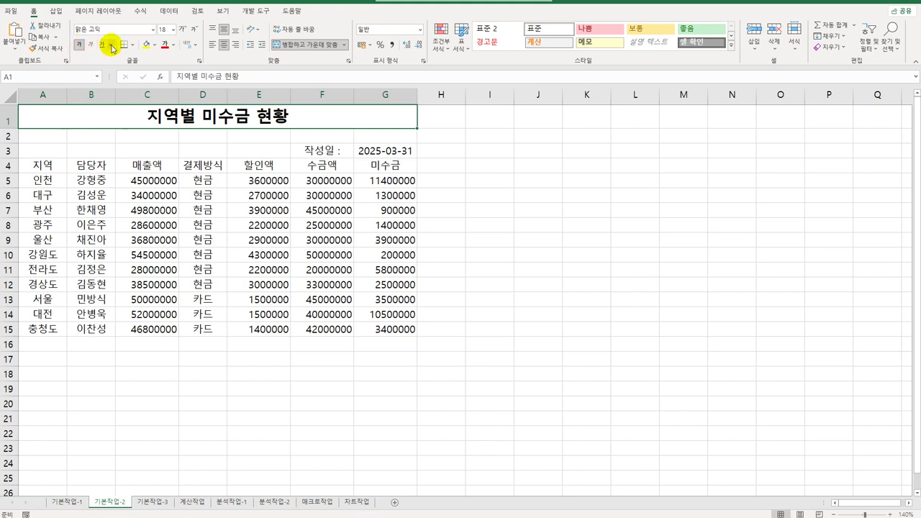
click(110, 44)
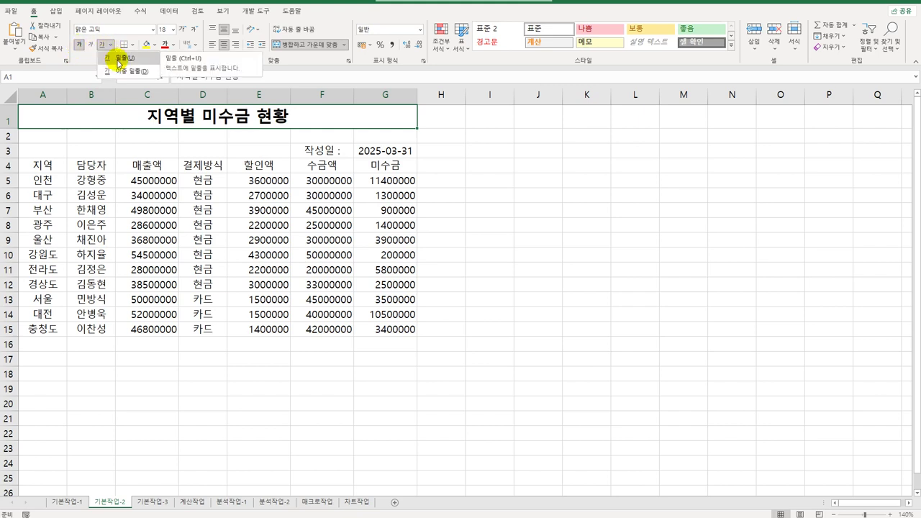
click(119, 59)
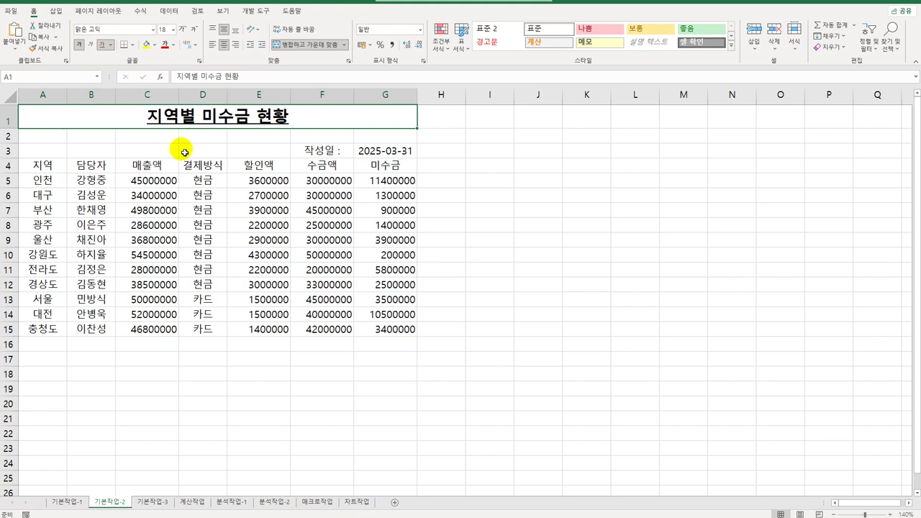
Fill the table header cells A4:G4 with the standard orange color.
drag(43, 164, 396, 166)
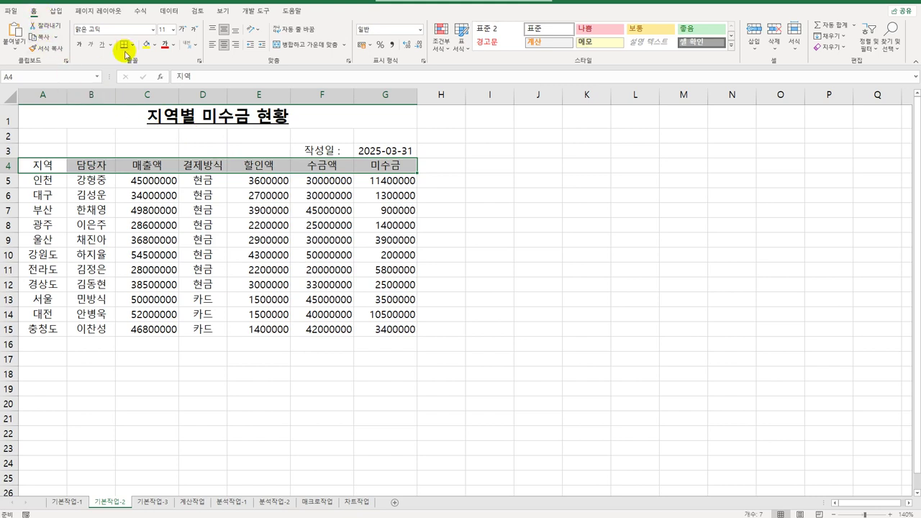
click(156, 46)
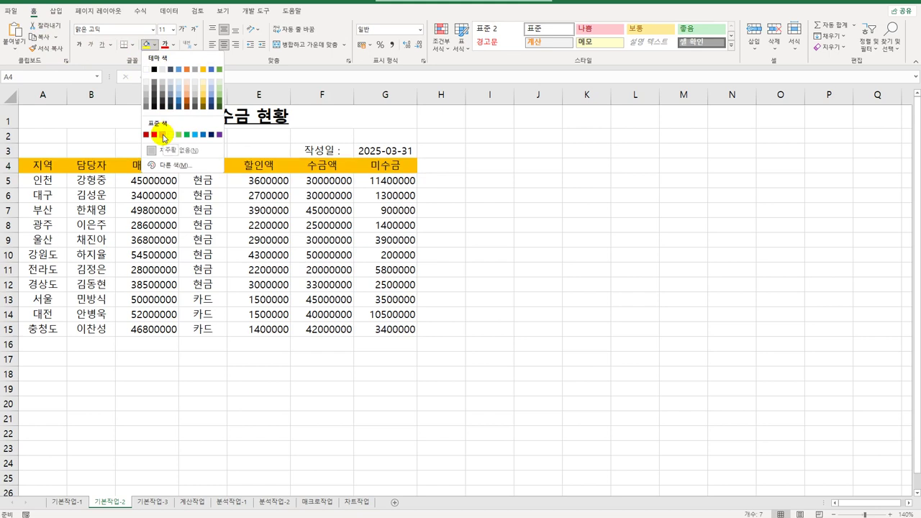
click(164, 136)
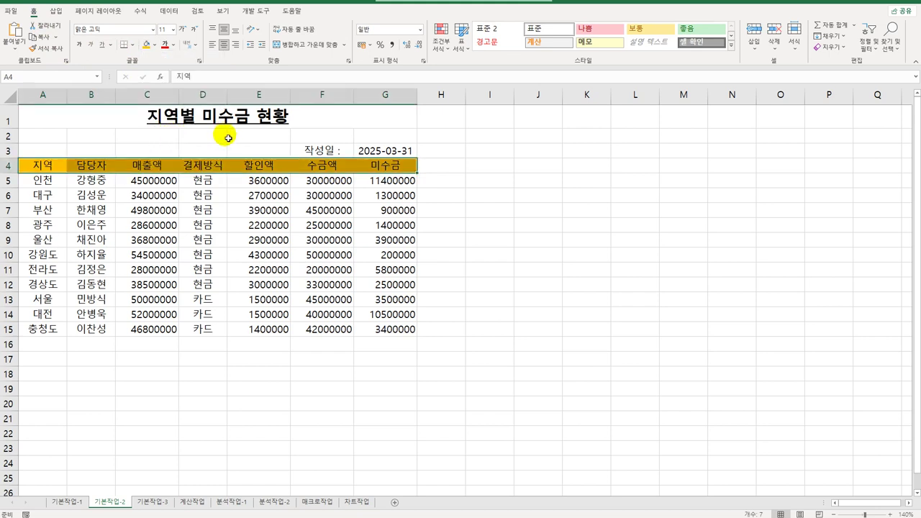
Set the horizontal text alignment of header cells A4:G4 to 균등 분할 (들여쓰기).
click(348, 61)
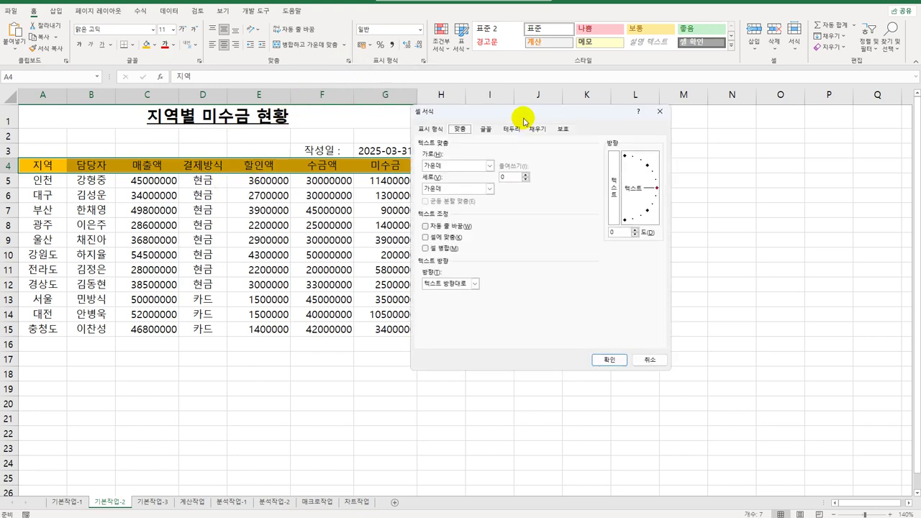
drag(527, 116, 612, 136)
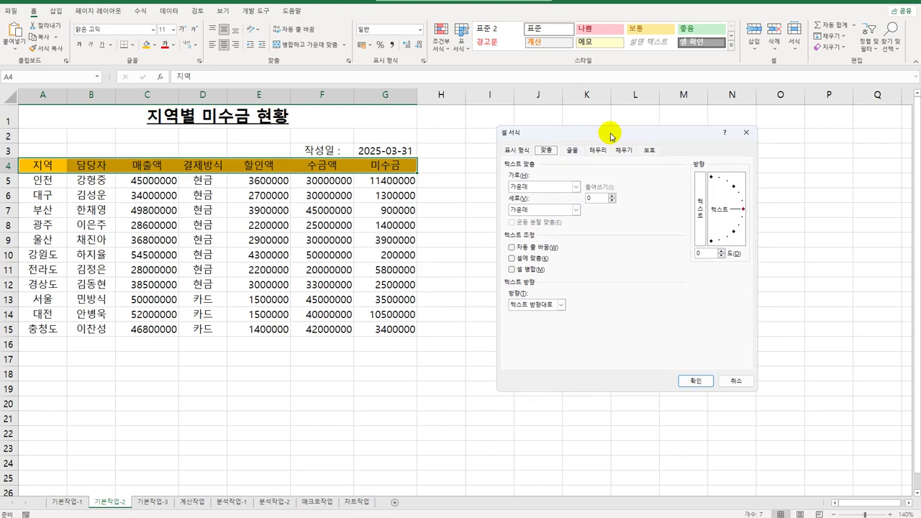
click(519, 186)
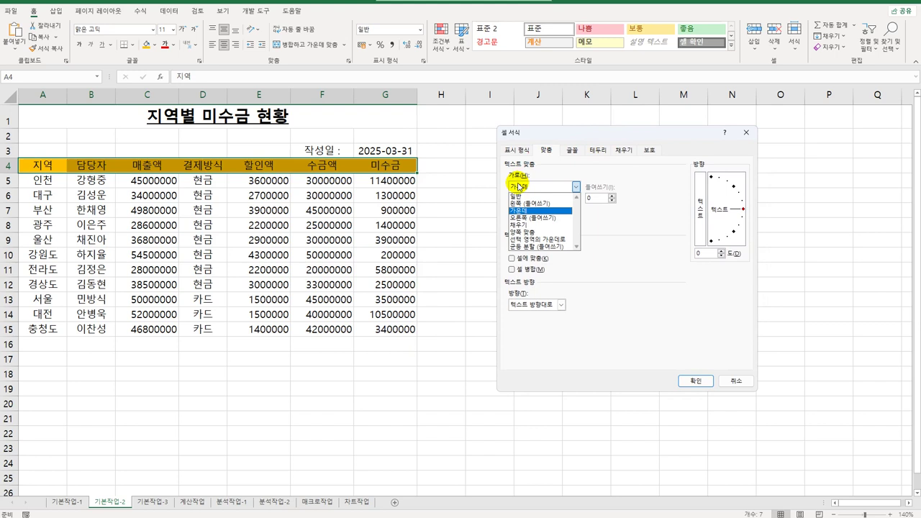
click(523, 248)
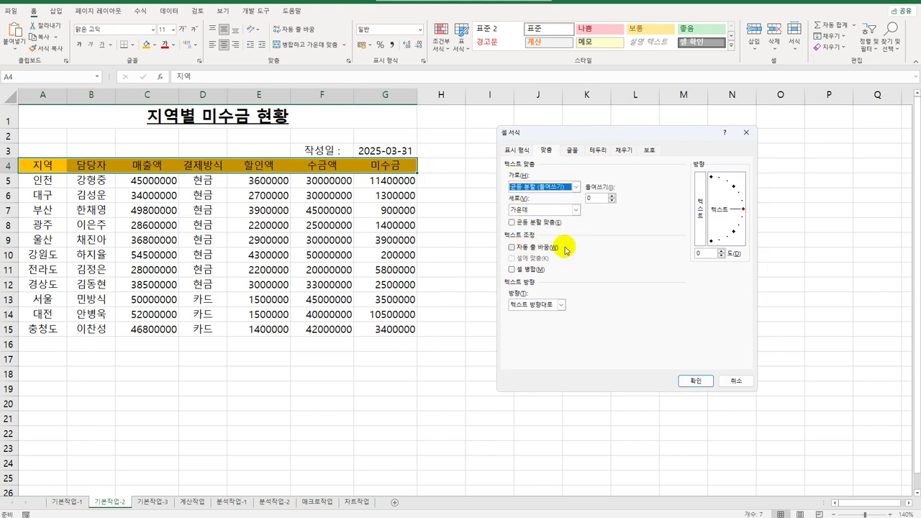
click(695, 380)
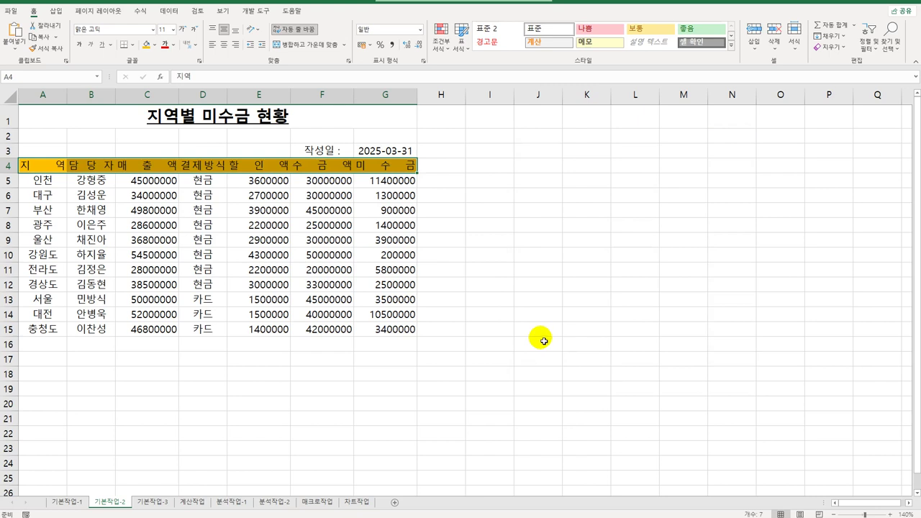
Apply the accounting number format with the ₩ symbol to the amounts in C5:C15 and E5:G15.
drag(149, 179, 145, 338)
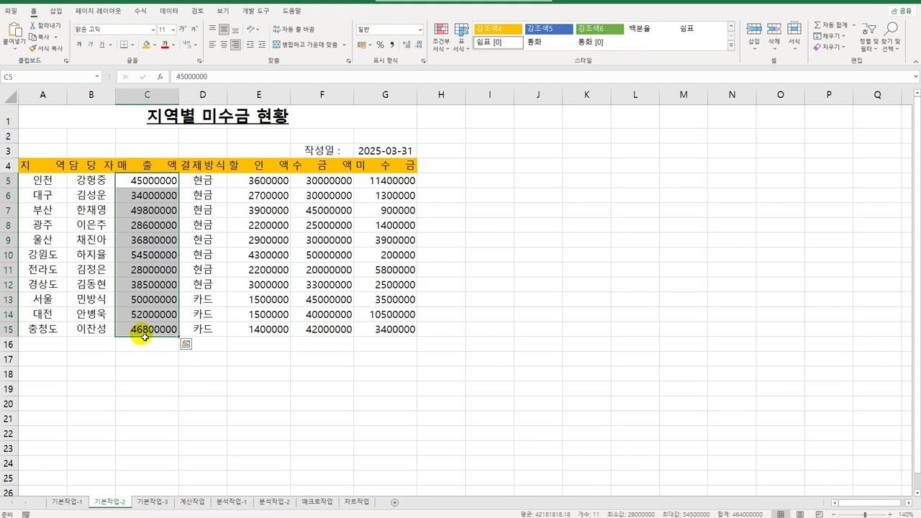
drag(287, 184, 393, 331)
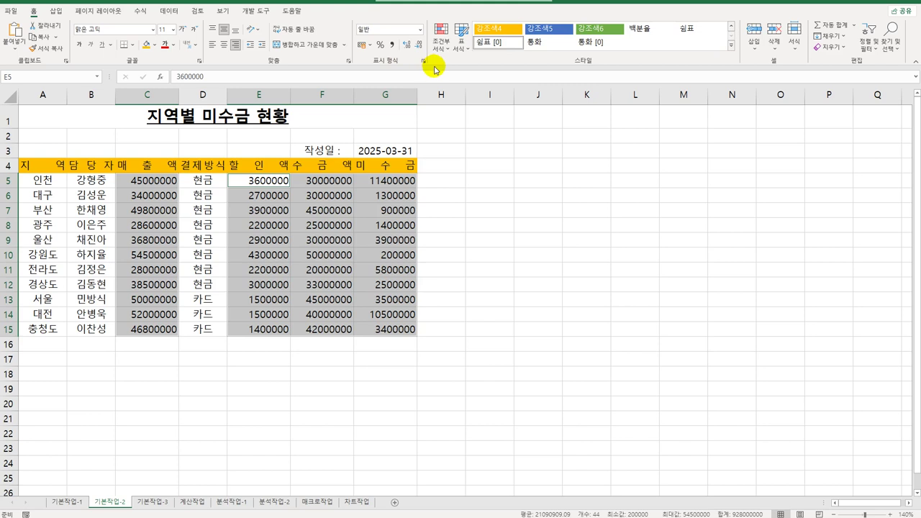
click(419, 30)
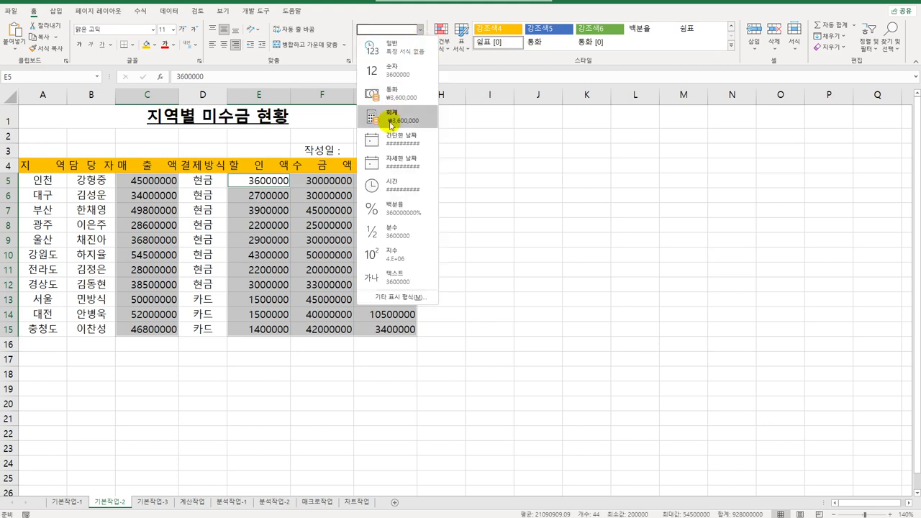
click(445, 16)
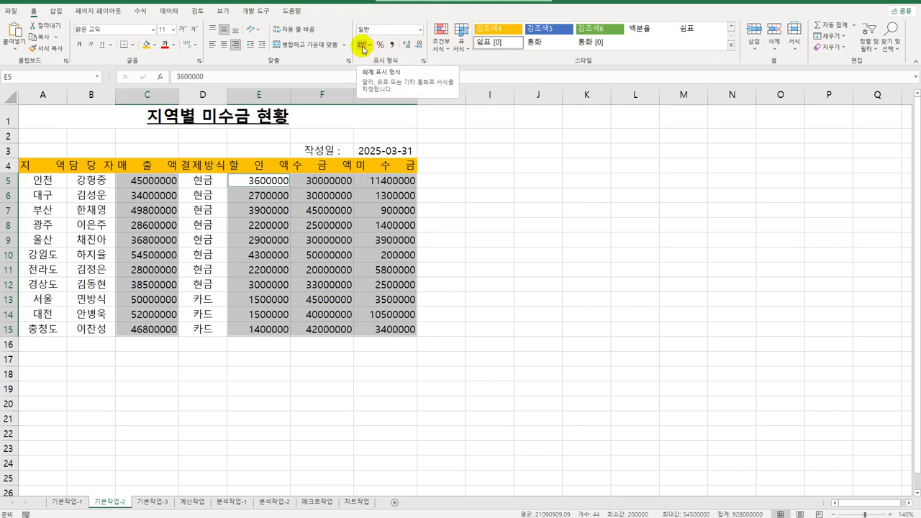
click(362, 46)
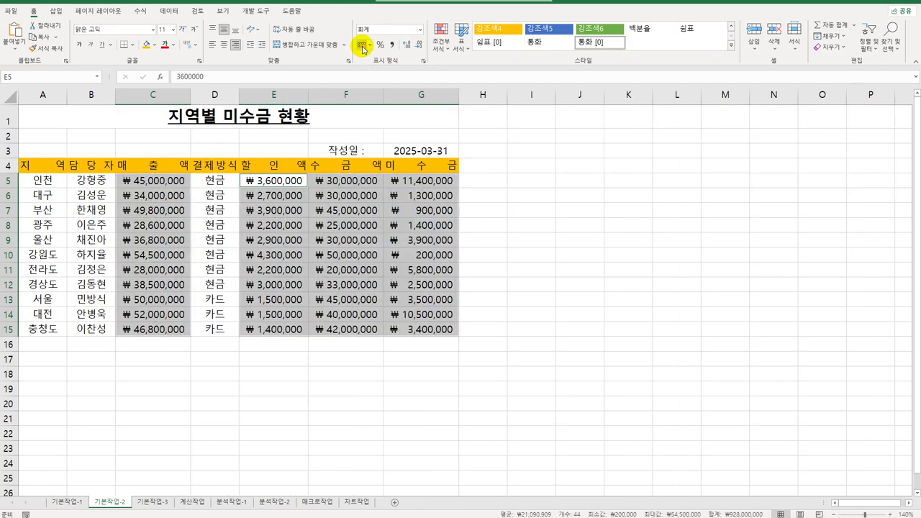
Check the number format category of the selected amounts in the cell formatting settings without changing it.
right_click(283, 184)
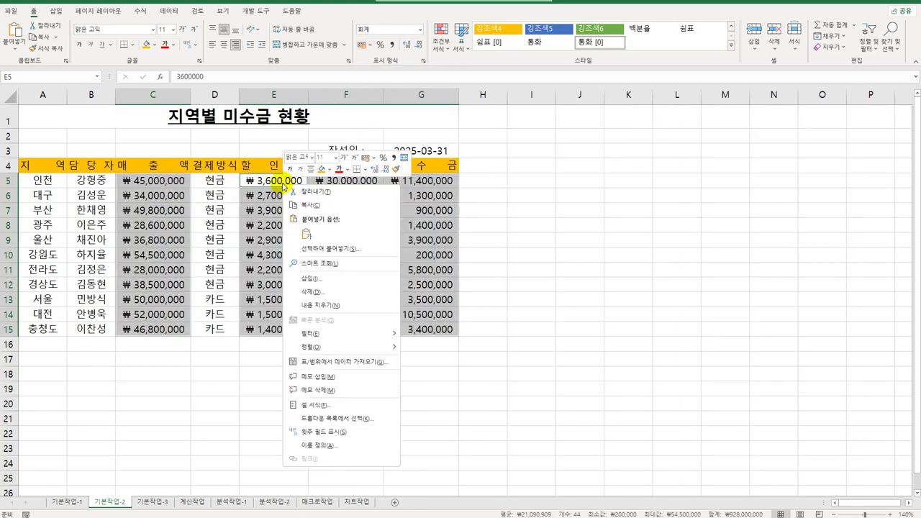
click(317, 405)
drag(338, 270, 675, 97)
click(551, 116)
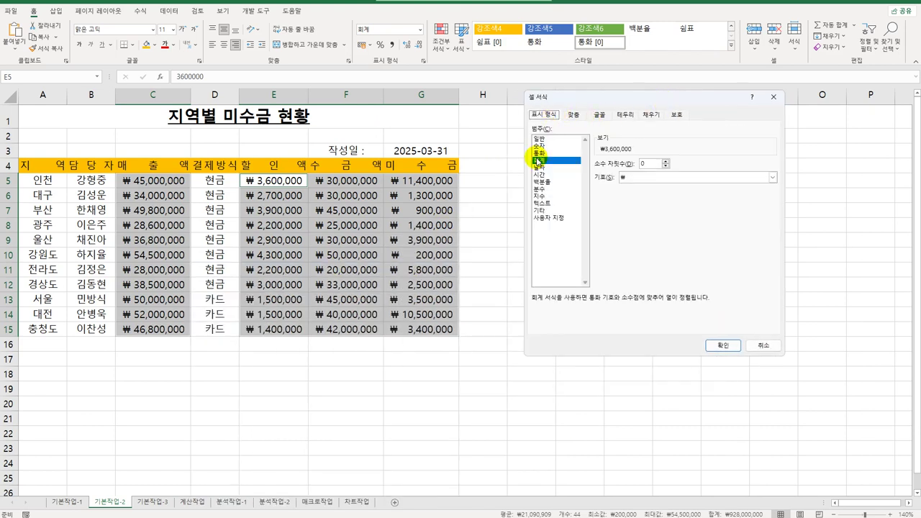
click(759, 347)
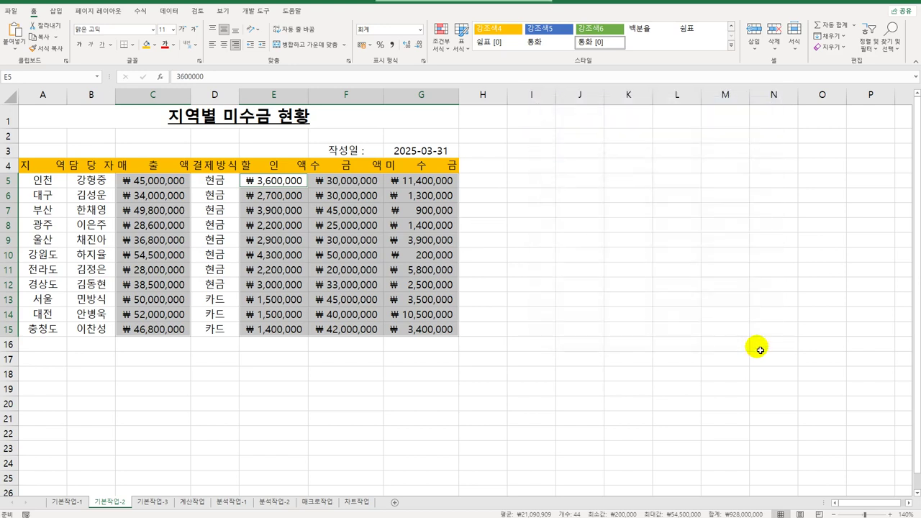
Apply the custom date format yy/mm/dd to the creation date in cell G3.
click(423, 154)
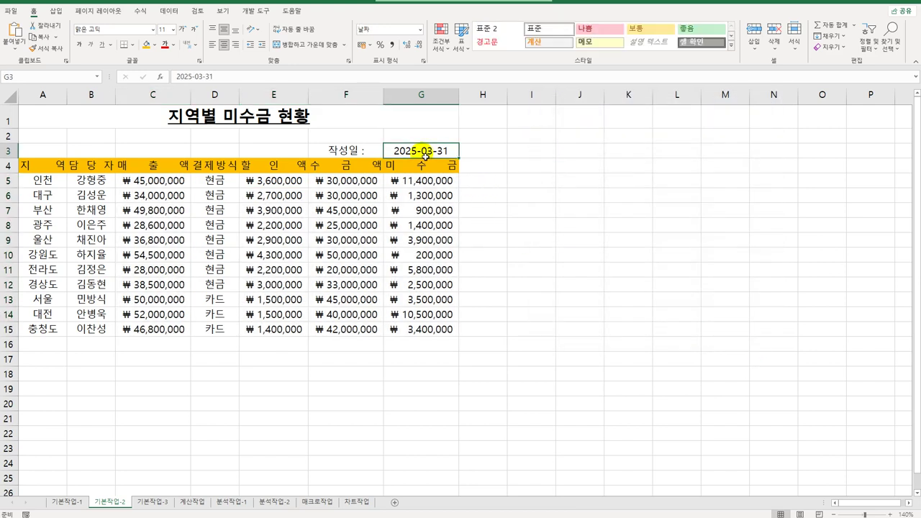
right_click(424, 154)
click(463, 347)
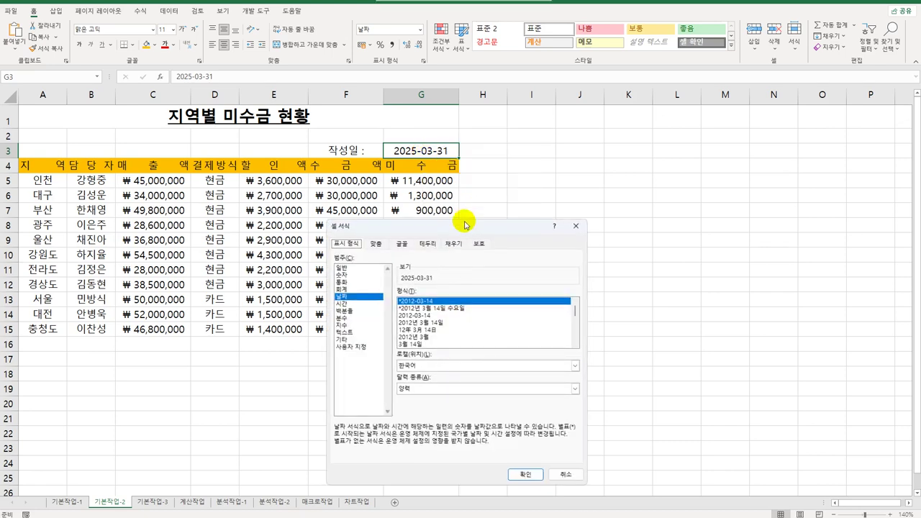
drag(464, 225, 633, 101)
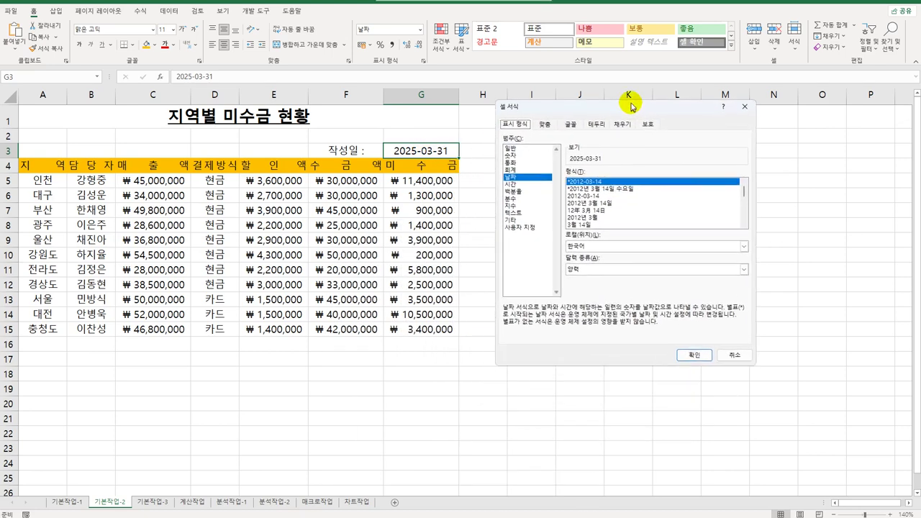
click(532, 225)
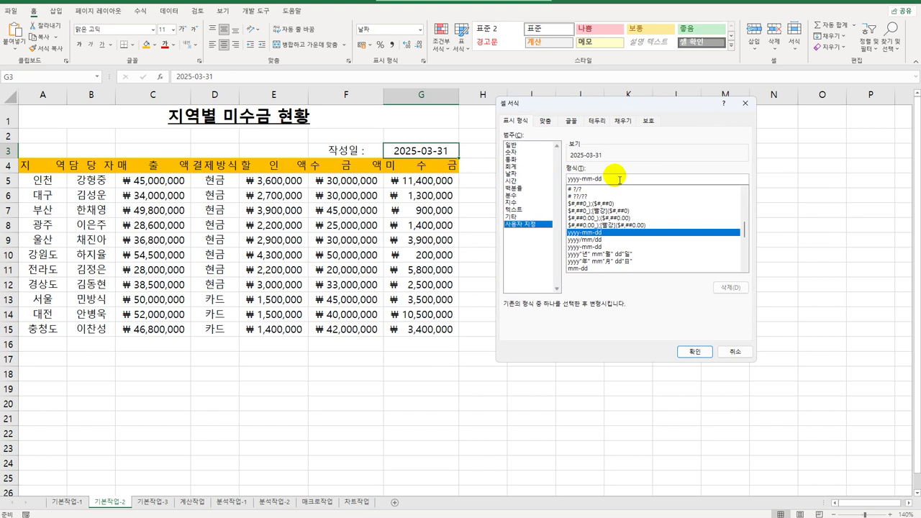
click(568, 180)
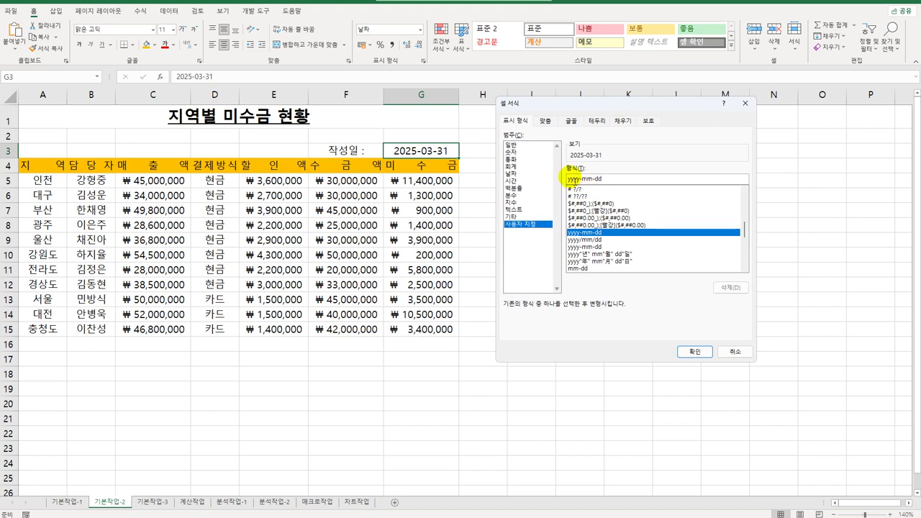
key(Delete)
key(Delete)
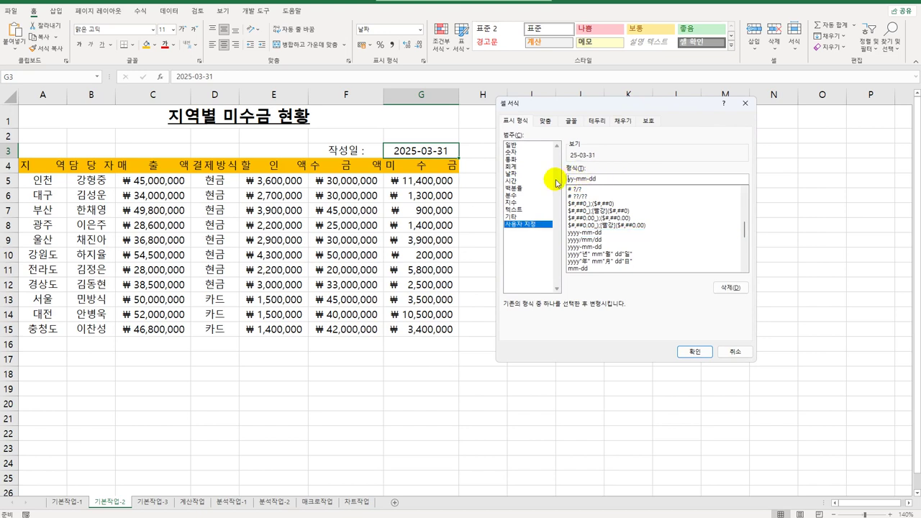
key(Delete)
text(/)
key(Delete)
text(/)
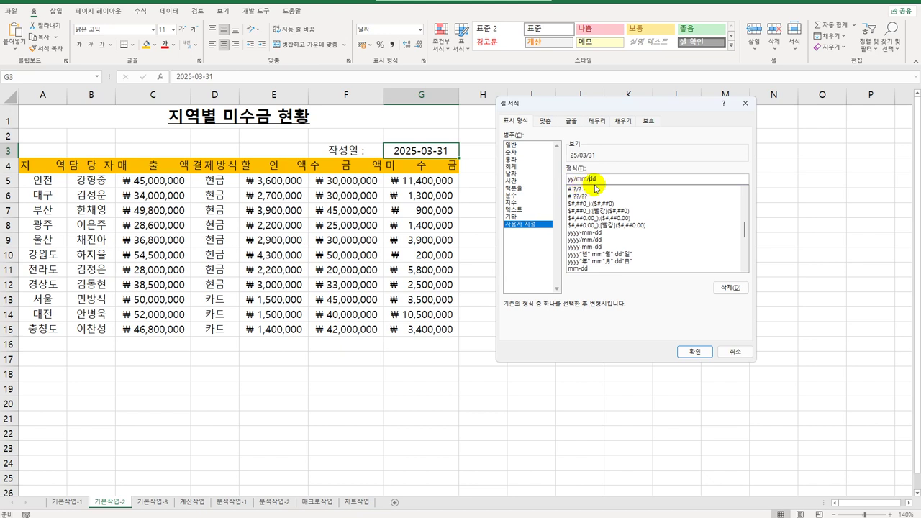
click(695, 352)
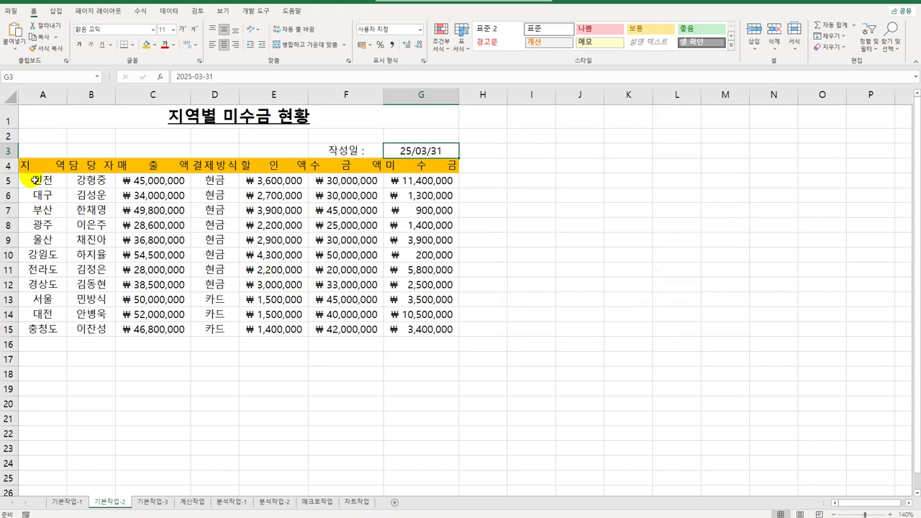
Apply all borders (모든 테두리) to the table range A4:G15.
drag(29, 166, 432, 326)
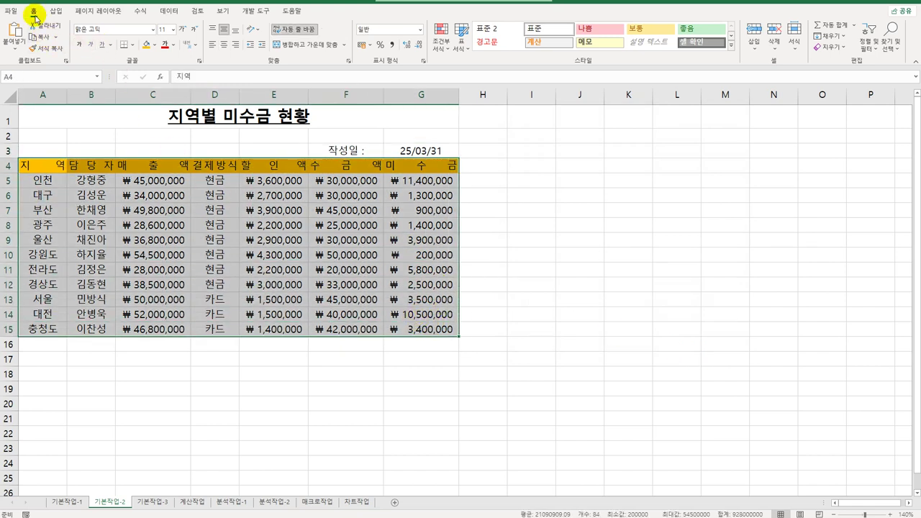
click(132, 44)
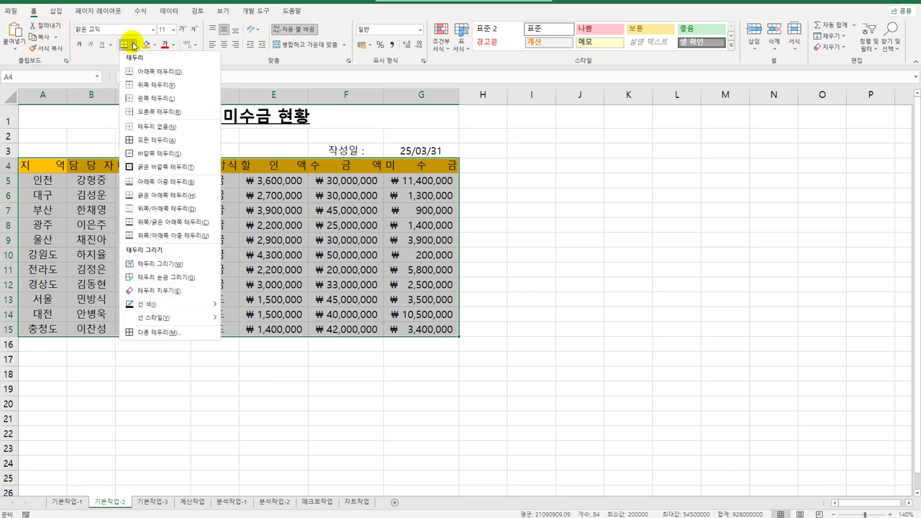
click(152, 128)
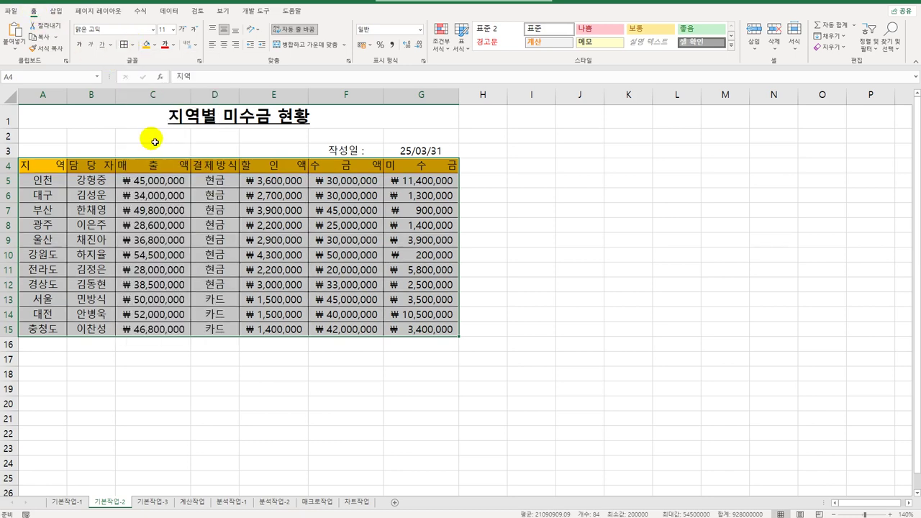
Apply a thick outside border (굵은 바깥쪽 테두리) around the table range A4:G15.
click(131, 45)
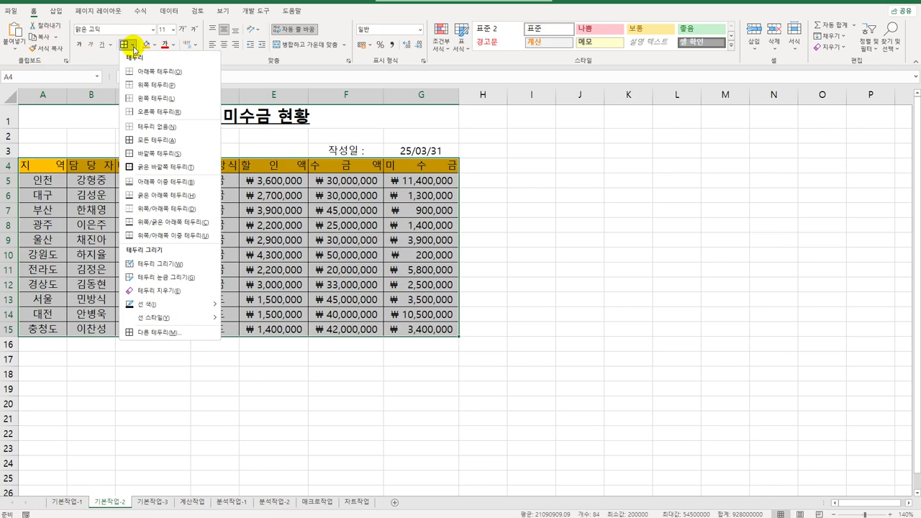
click(167, 170)
click(568, 378)
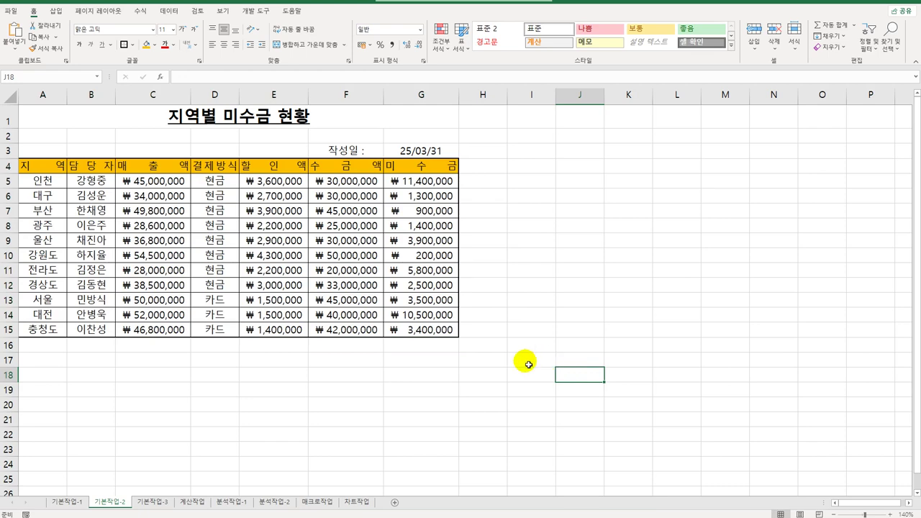
On sheet 기본작업-3, start a new formula-based conditional formatting rule for the range A4:F20.
click(153, 502)
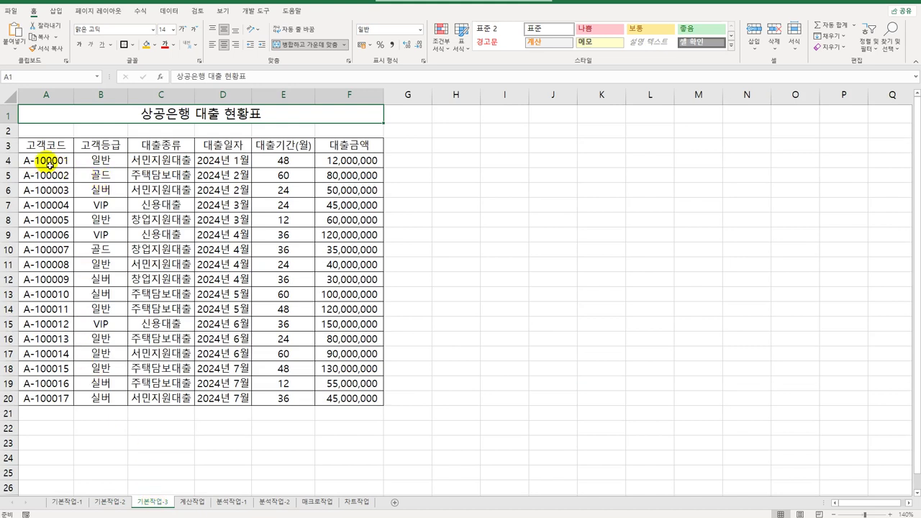
drag(46, 160, 335, 398)
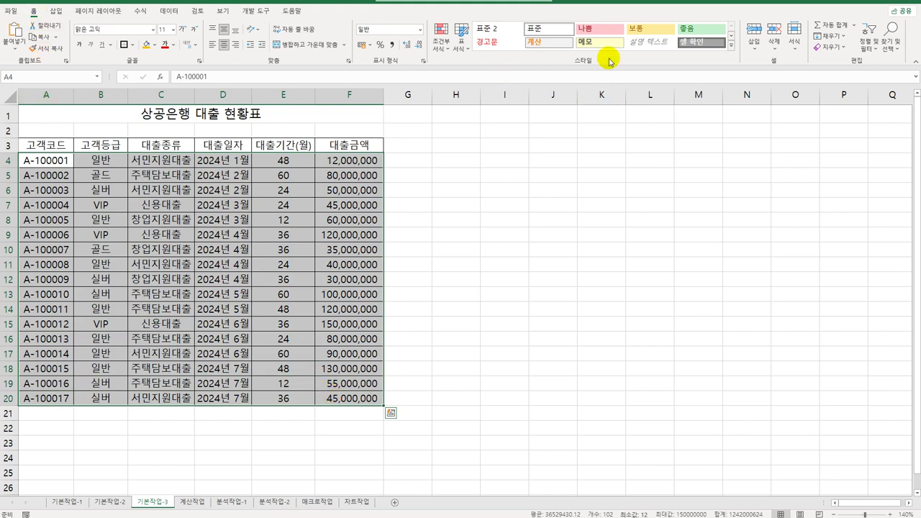
click(440, 38)
click(457, 180)
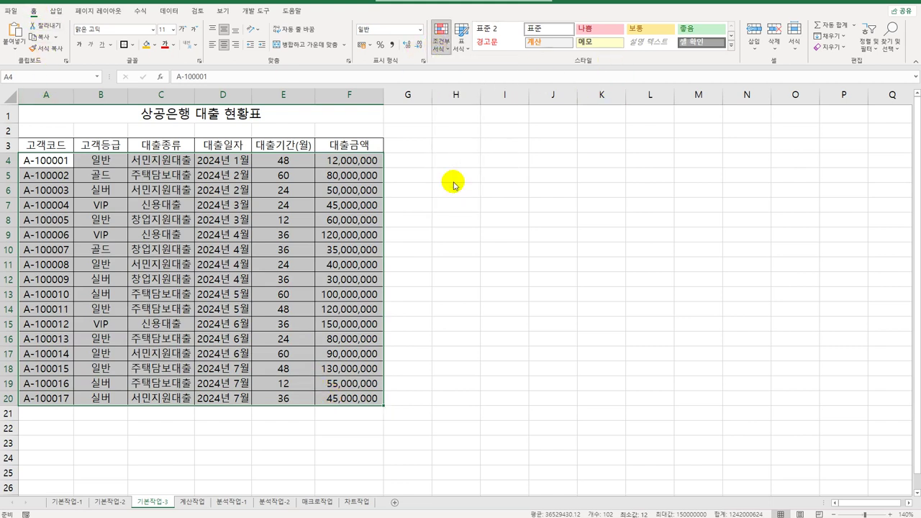
drag(530, 176, 471, 129)
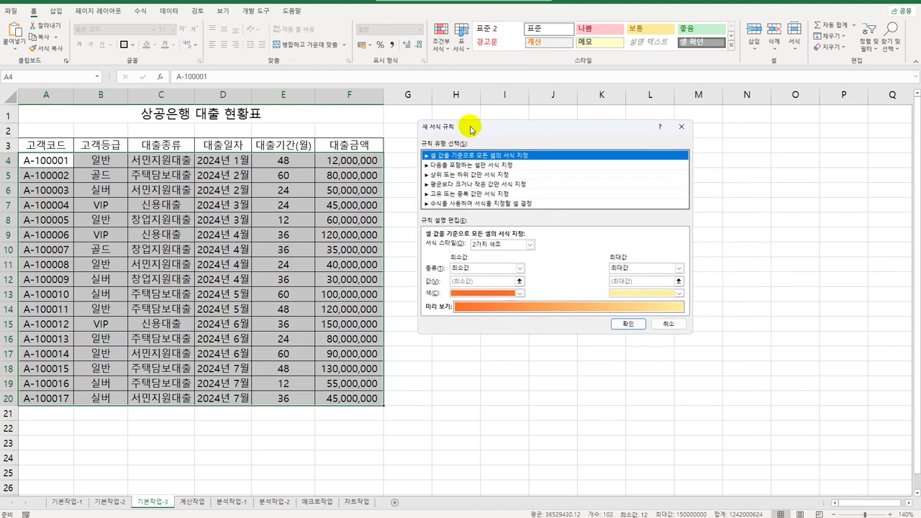
click(471, 203)
click(468, 247)
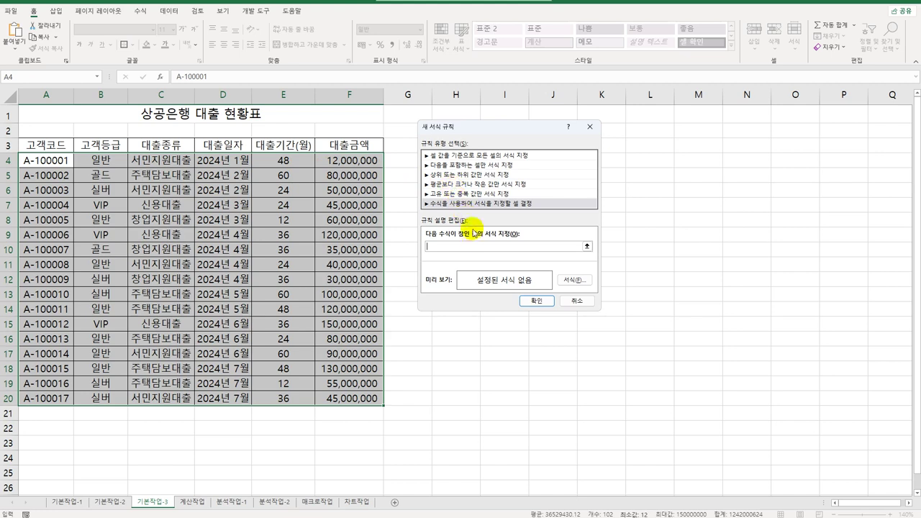
Begin the rule formula with an AND function whose first condition is $C4="주택담보대출".
text(=)
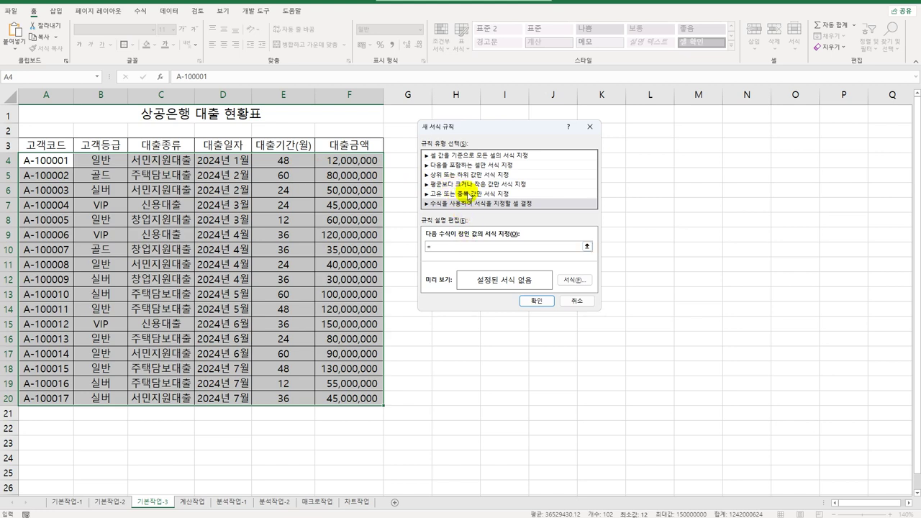
text(and()
click(155, 160)
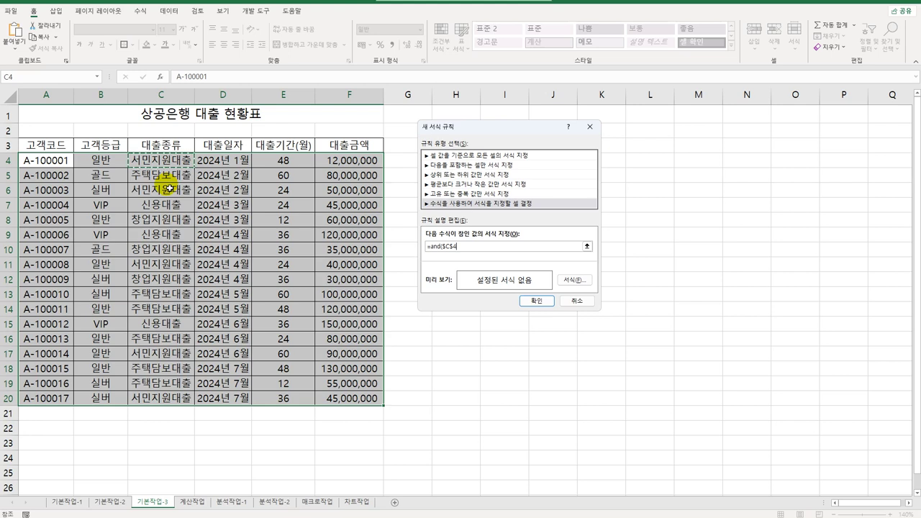
key(F4)
key(F4)
text(=')
text(주택담)
text(보대출)
text(")
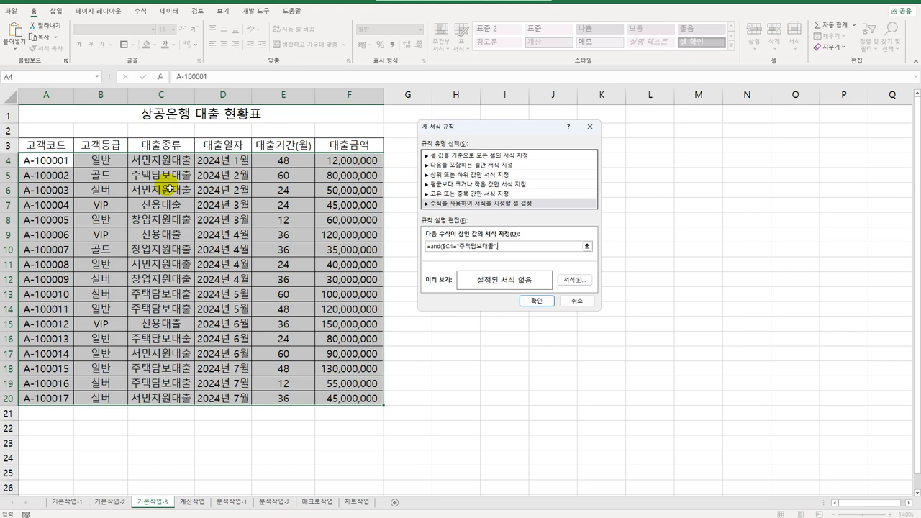
text(,)
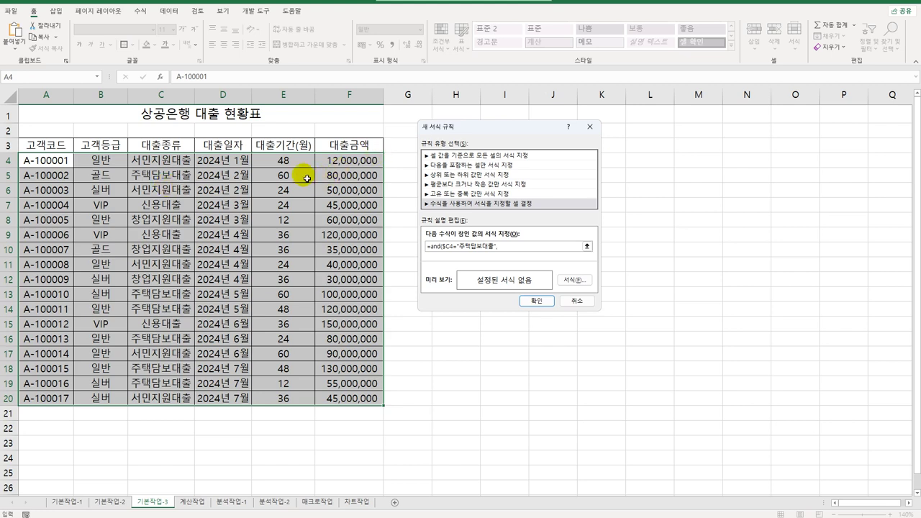
Complete the AND formula with the second condition $E4>=24 for the loan period.
click(302, 160)
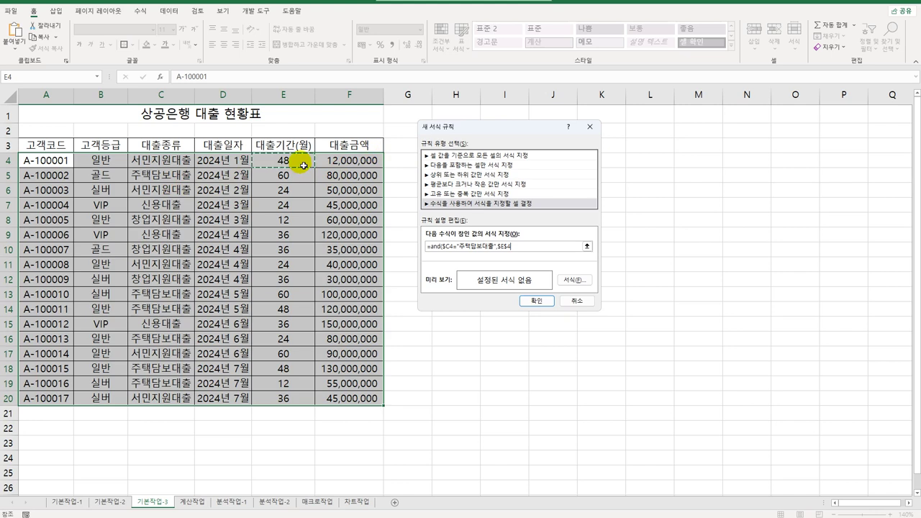
key(F4)
key(F4)
text(>=24))
Set the rule's font format to bold (굵게) with the standard blue color and apply the rule to the table.
click(586, 281)
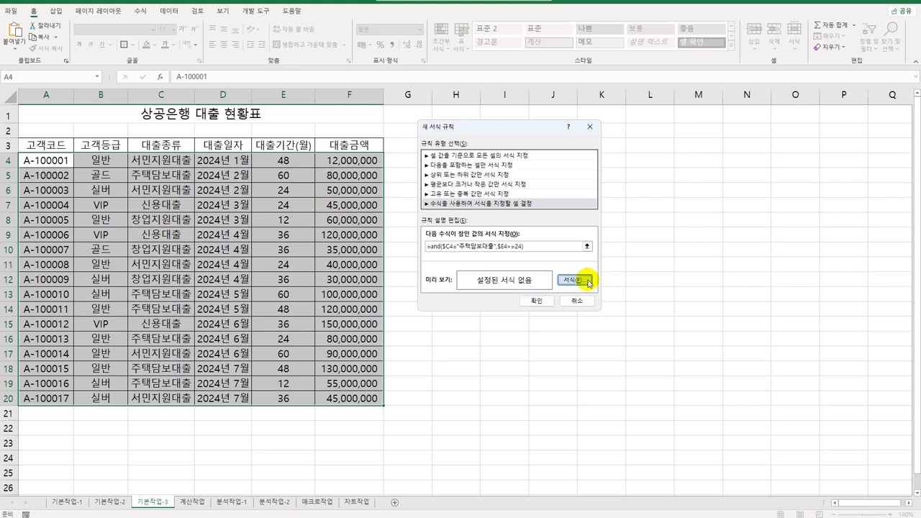
drag(606, 127, 695, 125)
click(745, 190)
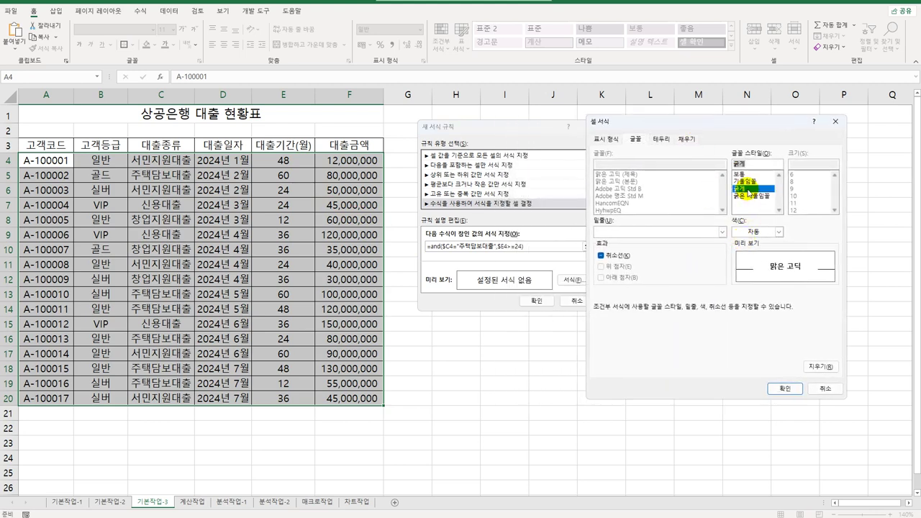
click(779, 231)
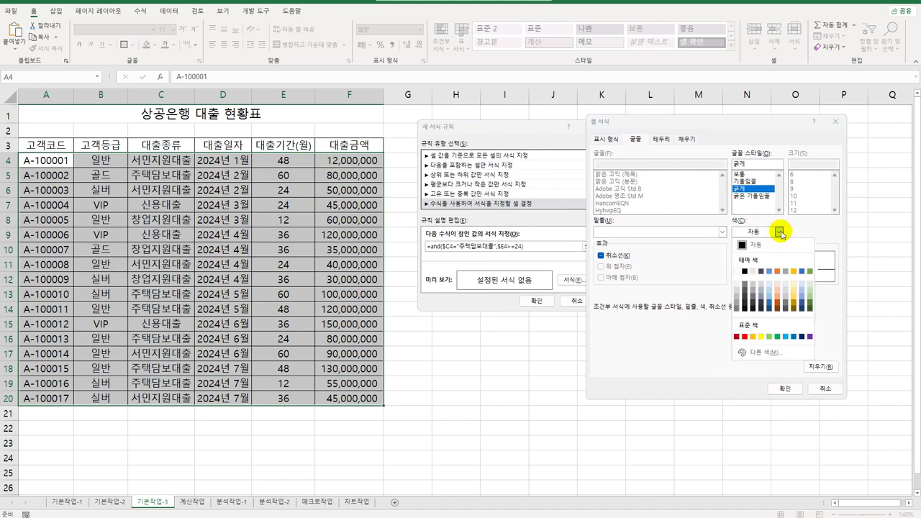
click(792, 343)
click(785, 388)
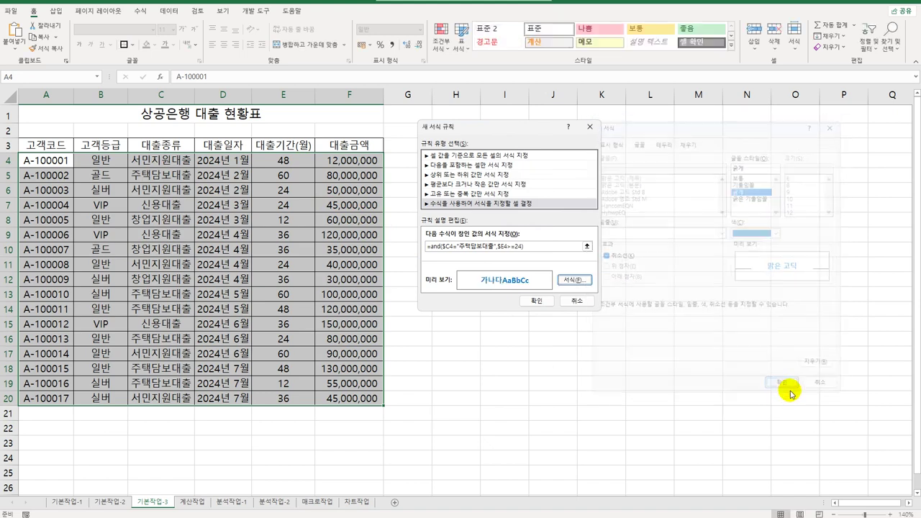
click(536, 301)
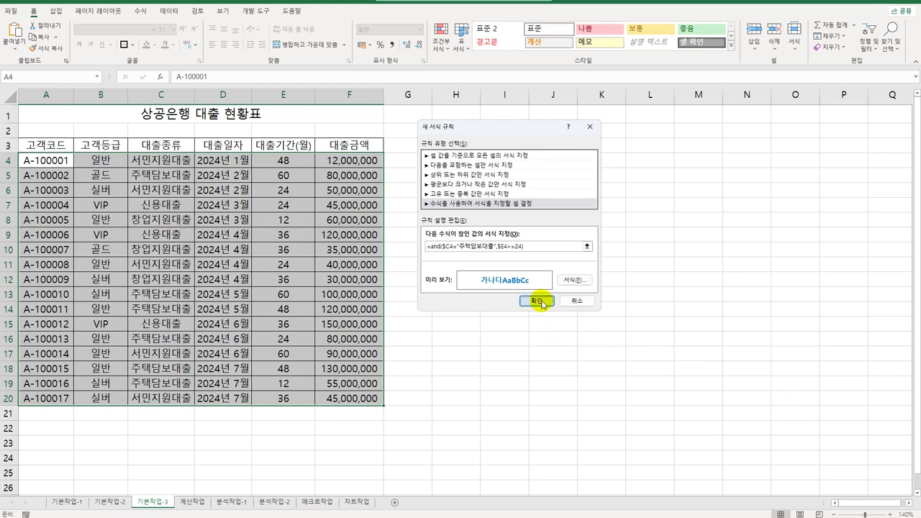
click(366, 400)
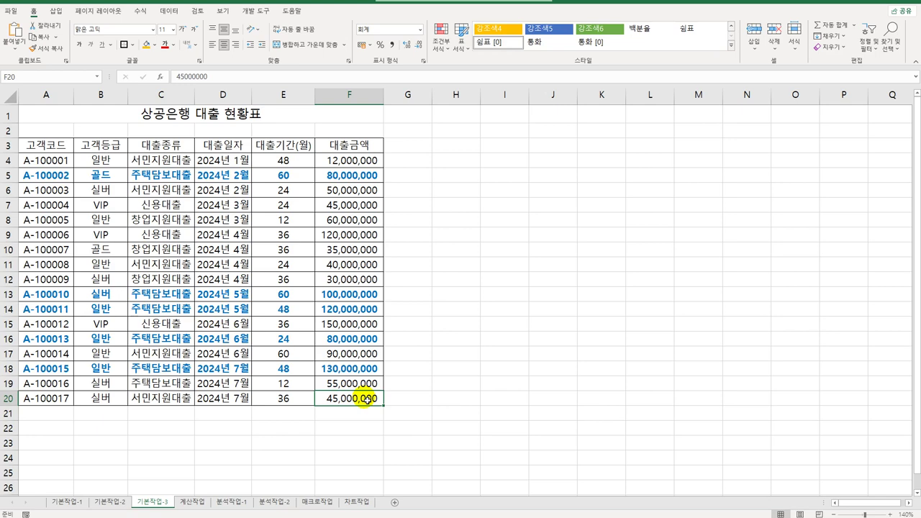
On sheet 계산작업, start an IFS formula in cell D4 of the 등급 column.
click(192, 501)
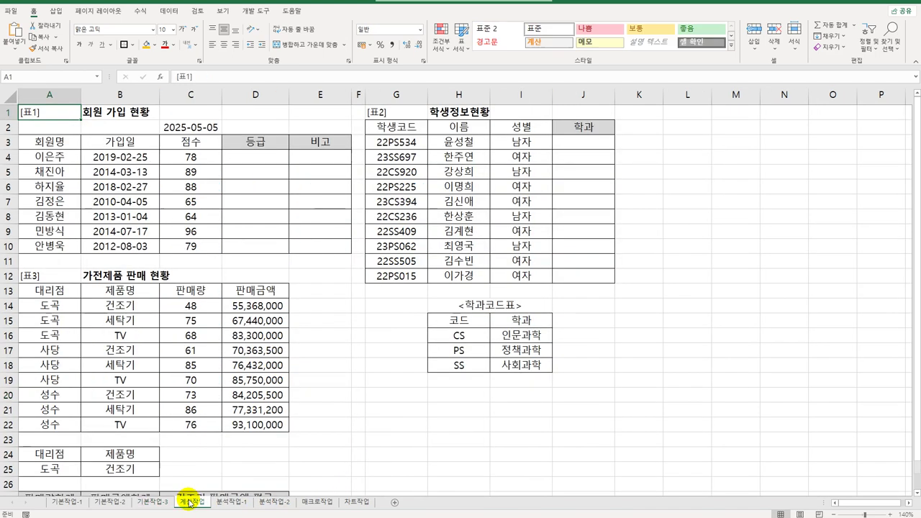
click(255, 158)
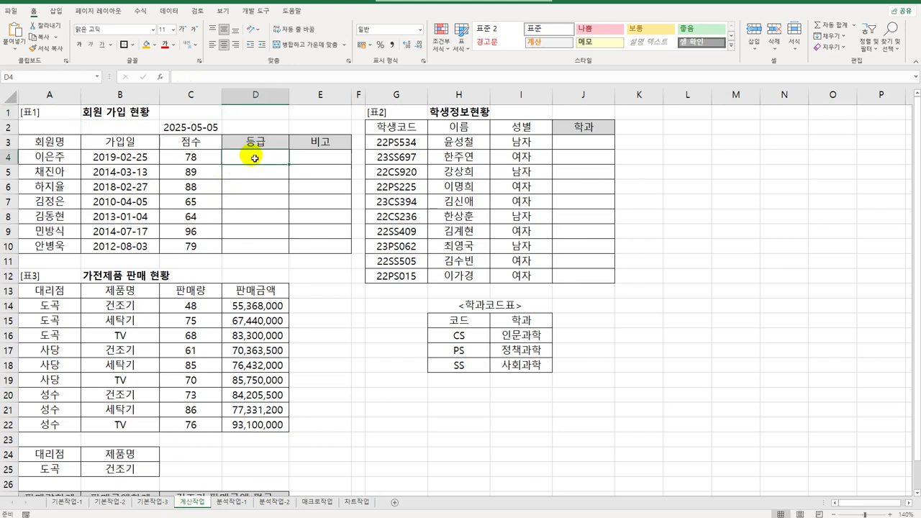
click(208, 131)
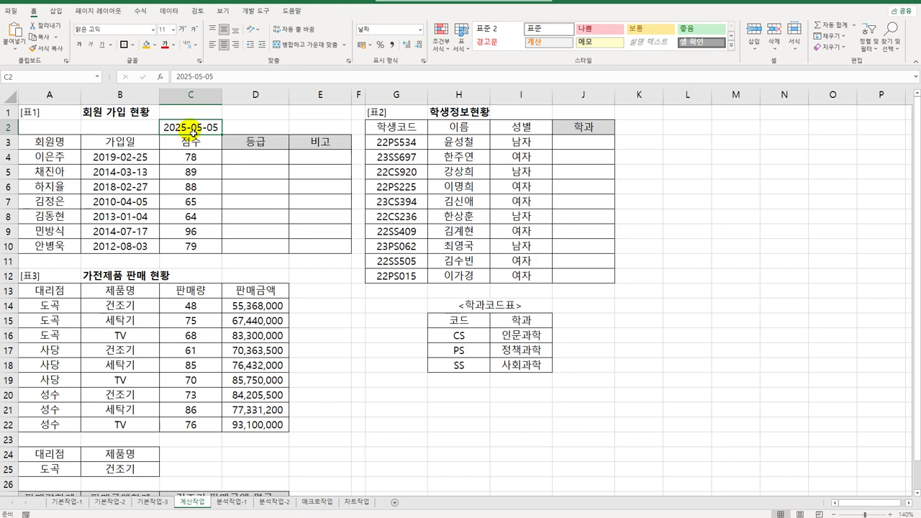
click(147, 159)
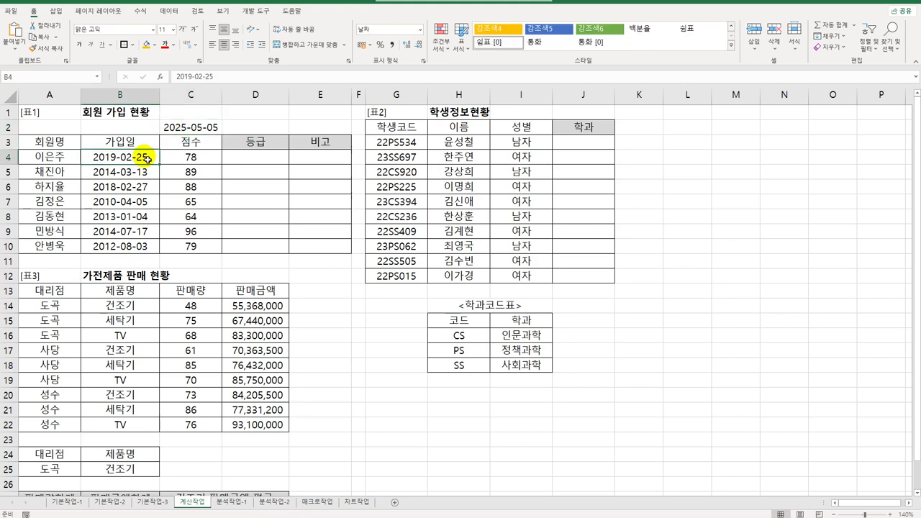
click(248, 164)
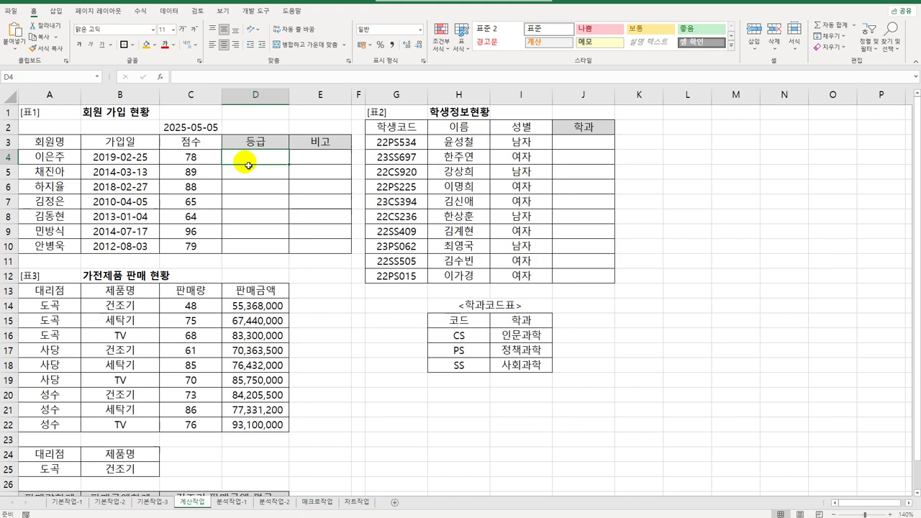
text(=i)
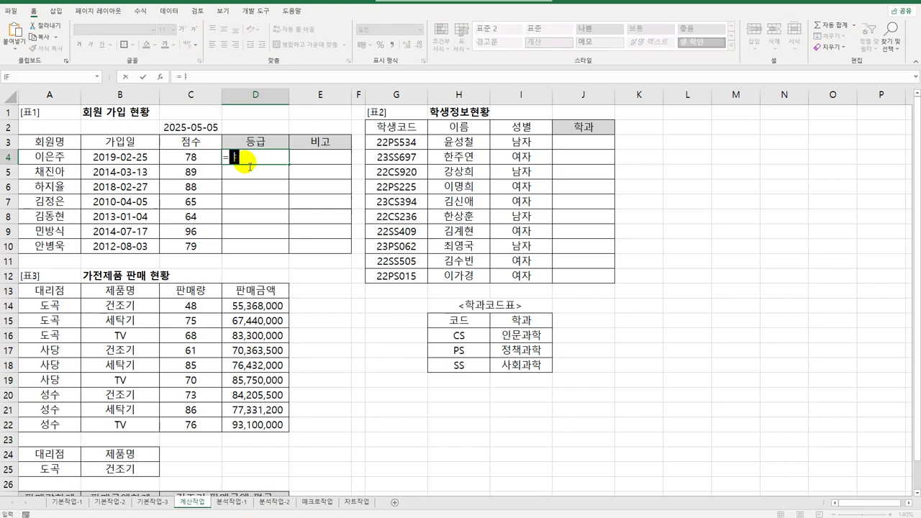
text(f)
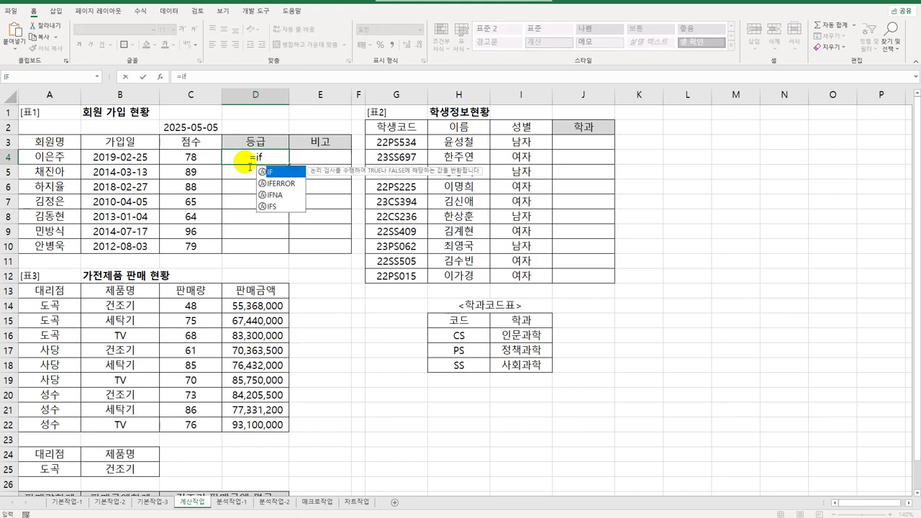
text(s)
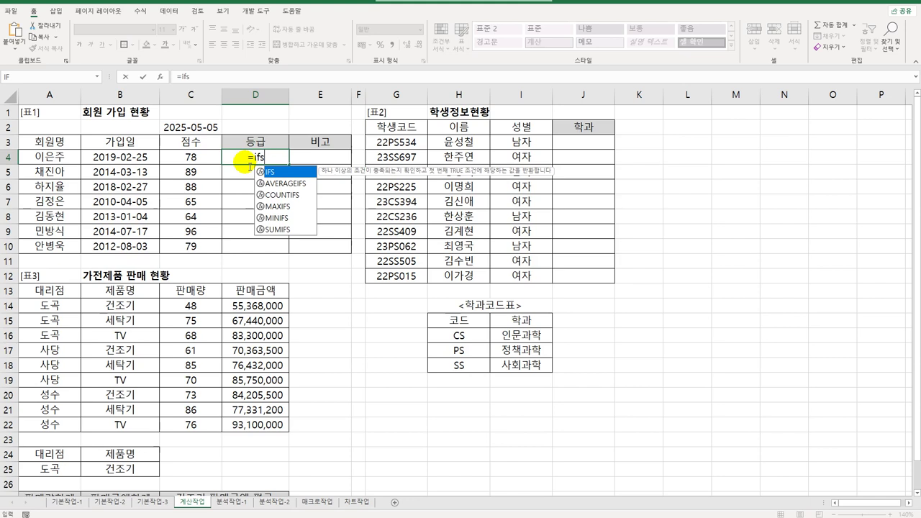
text(()
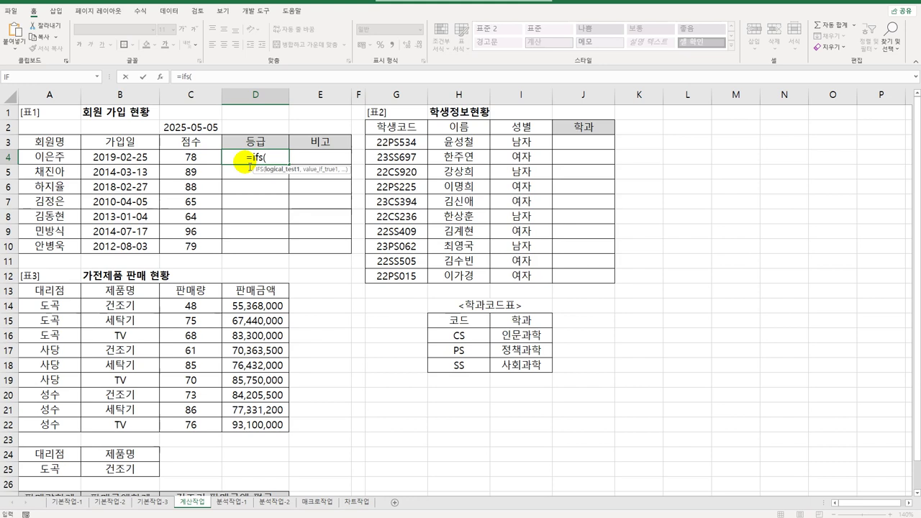
Start the first IFS condition with YEAR($C$2), keeping the reference date as an absolute reference.
click(209, 128)
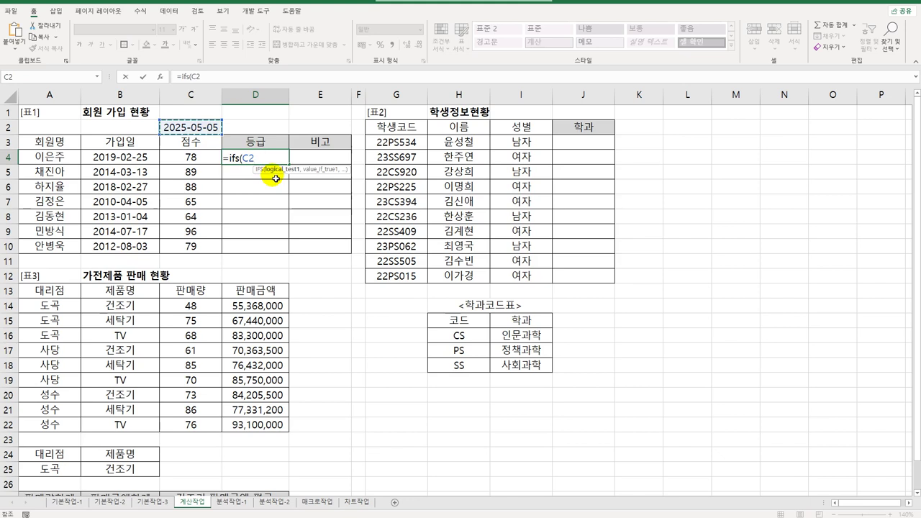
key(BackSpace)
key(BackSpace)
text(ye)
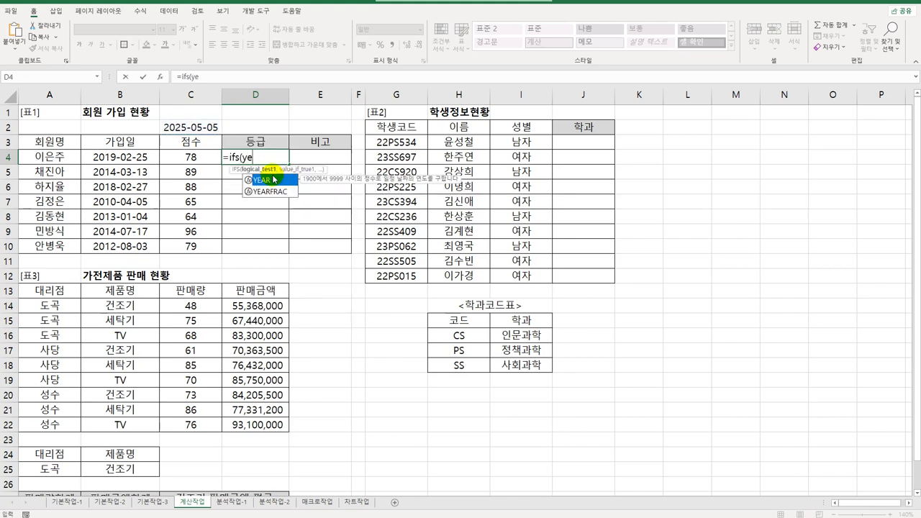
key(Tab)
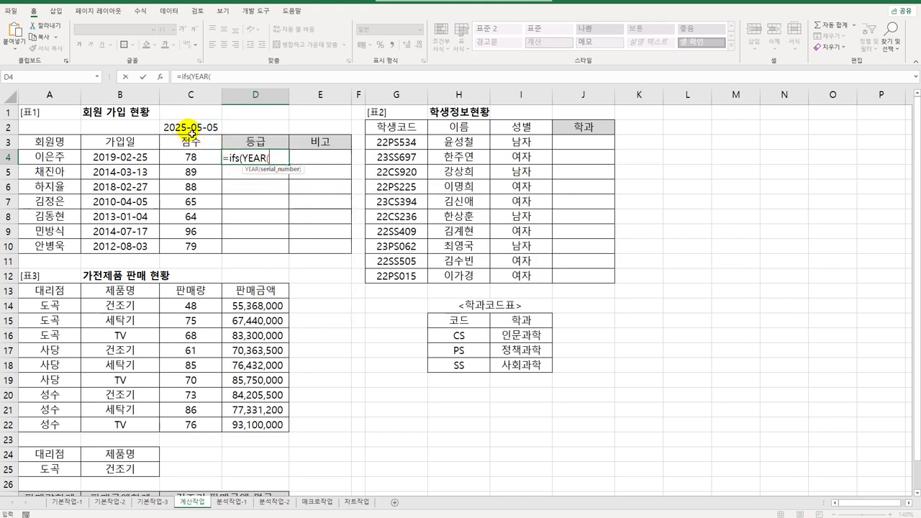
click(193, 130)
key(F4)
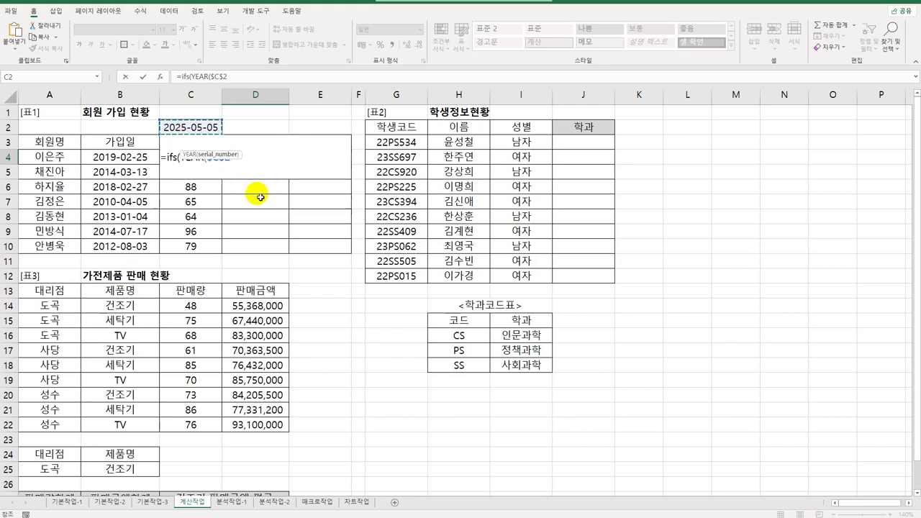
text())
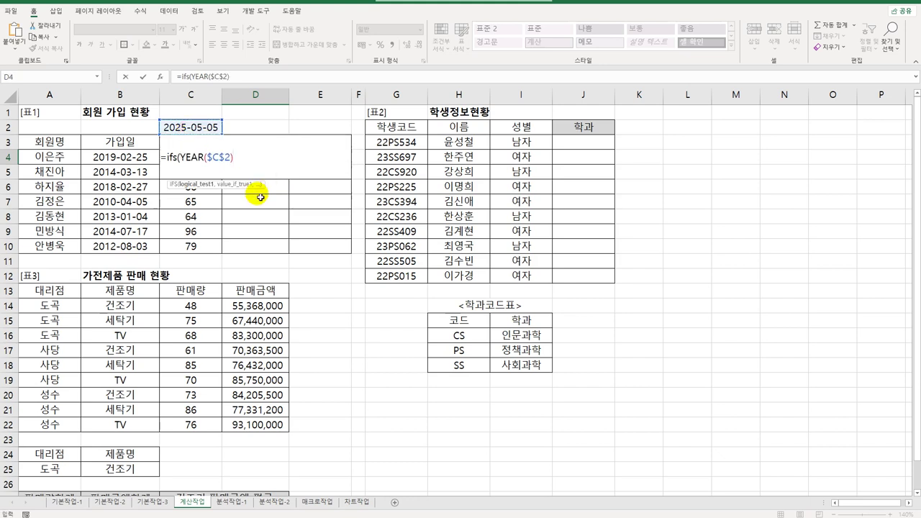
Subtract YEAR(B4) from the reference year and complete the first condition with >=10.
text(-year)
double_click(257, 195)
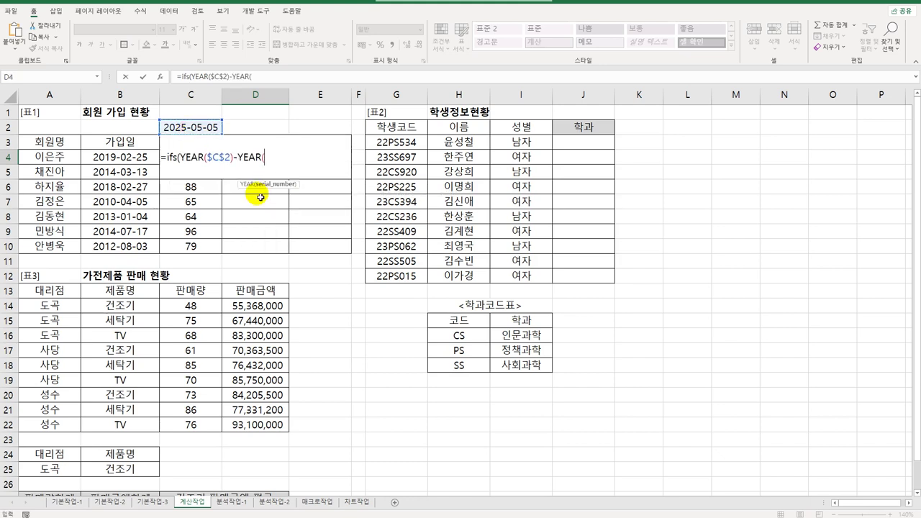
click(146, 159)
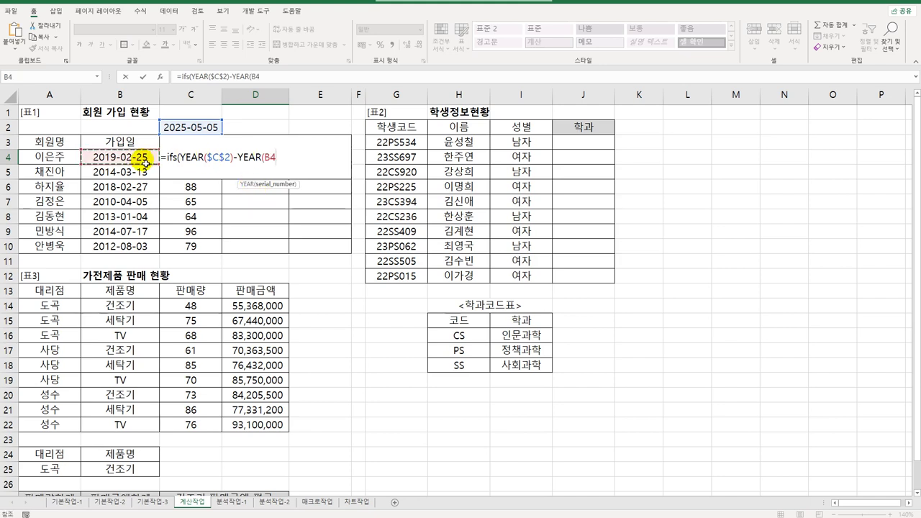
text())
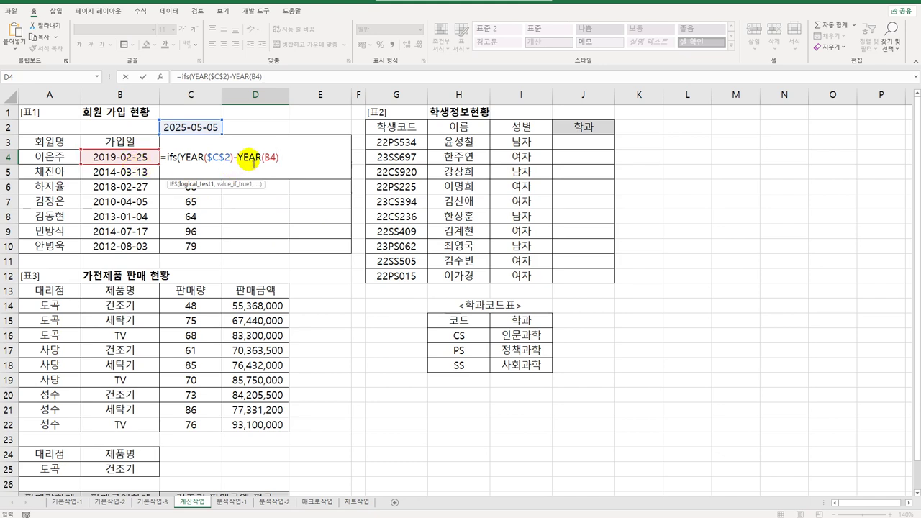
text(>=10,)
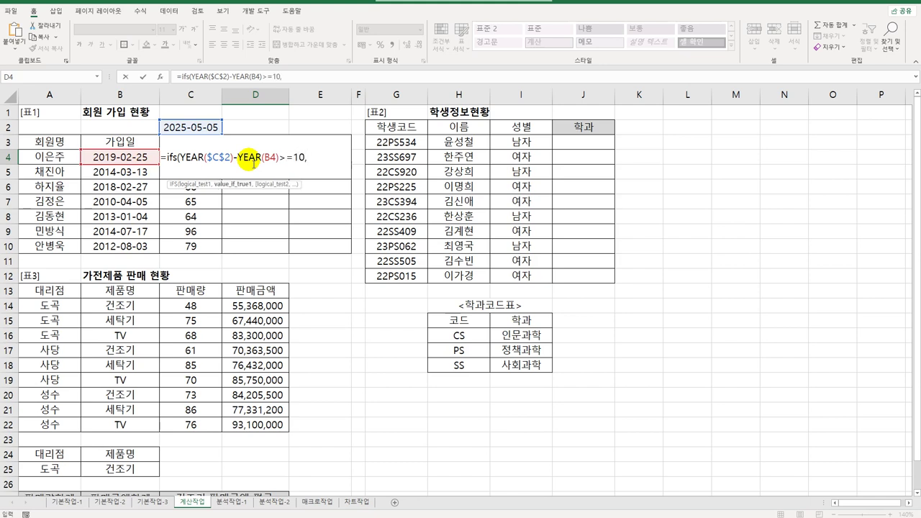
Enter the special character "★" as the value returned by the first IFS condition.
text("a)
key(BackSpace)
key(Hangul)
text(ㅁ)
key(Hangul_Hanja)
click(330, 284)
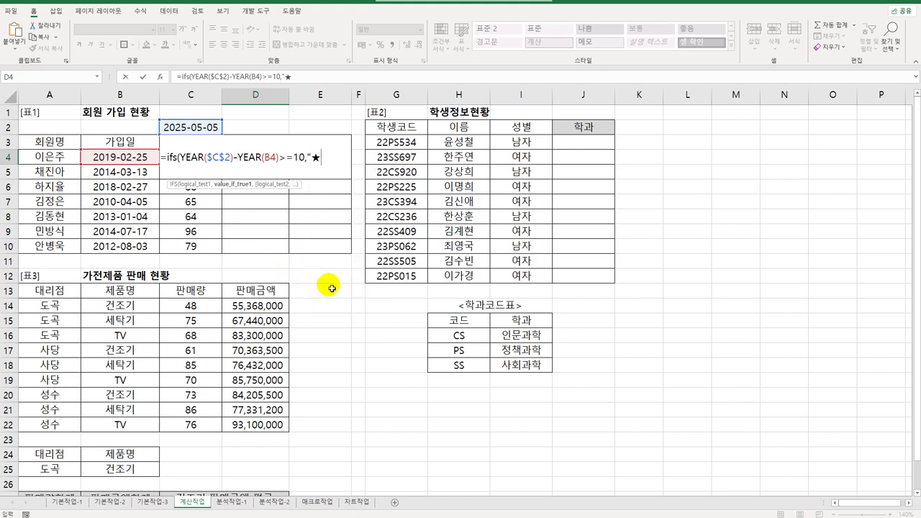
text(",)
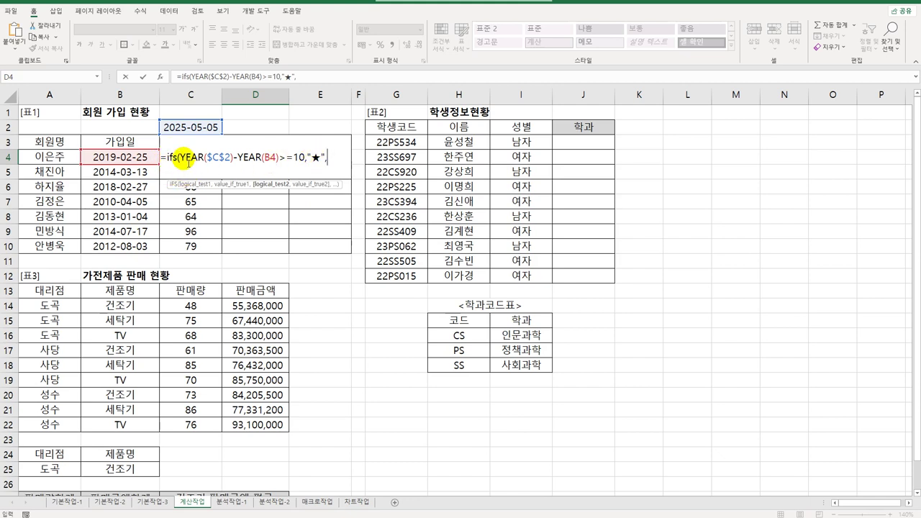
Duplicate the first condition and its result as the second IFS pair, with the second threshold set to 5.
drag(181, 158, 331, 166)
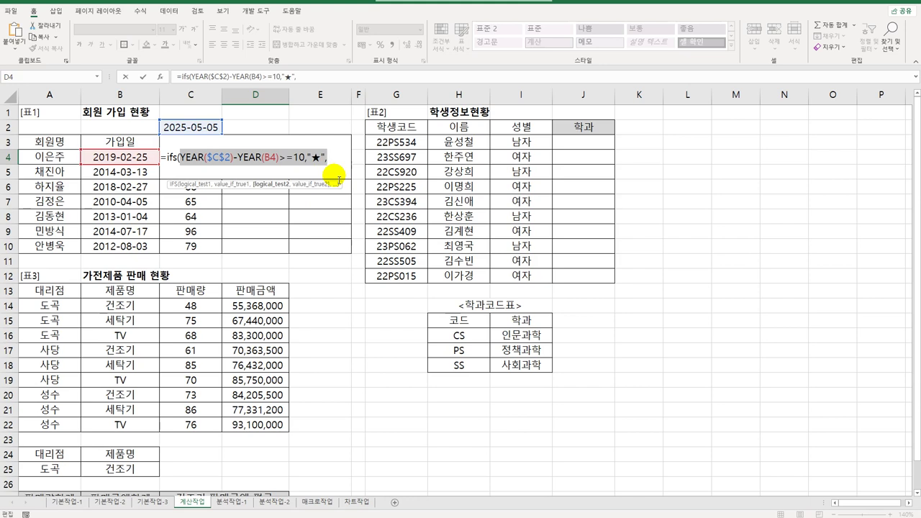
key(ctrl+c)
click(333, 173)
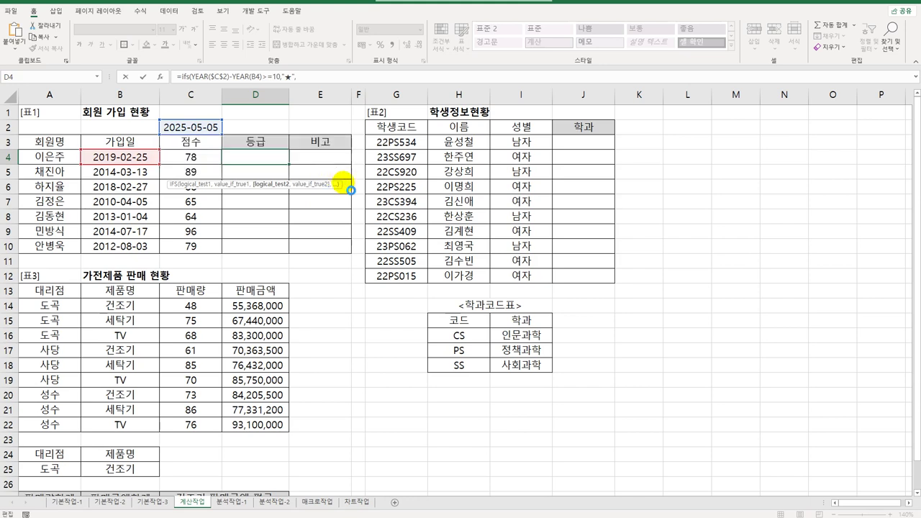
key(ctrl+v)
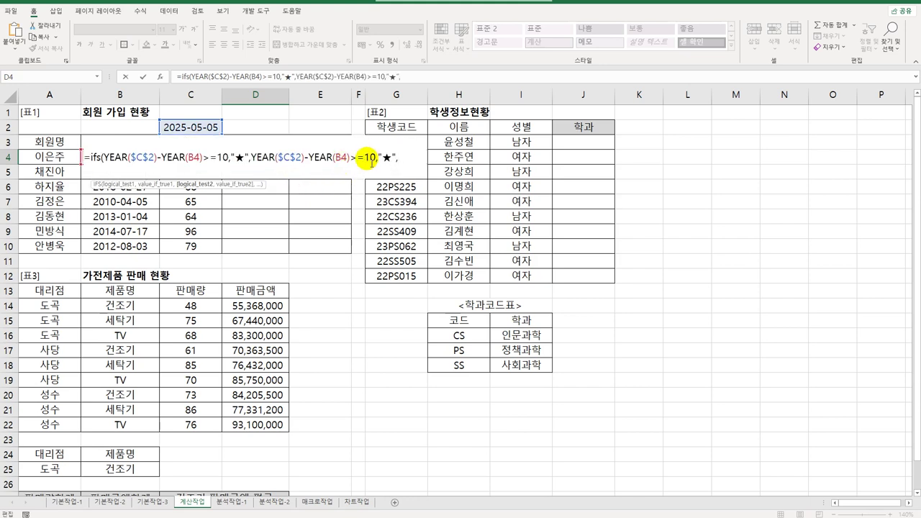
drag(363, 158, 377, 163)
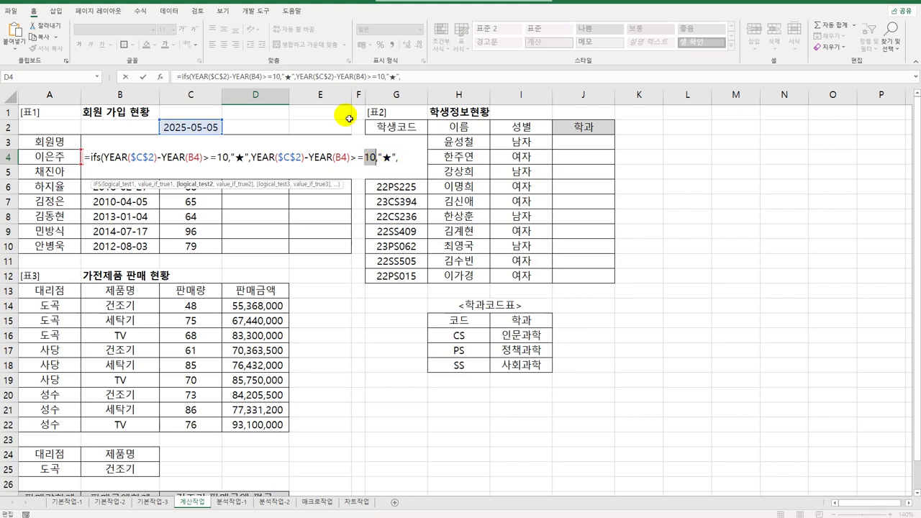
text(5)
Replace the star in the second IFS result with the hollow star "☆".
key(Right)
key(Right)
key(Delete)
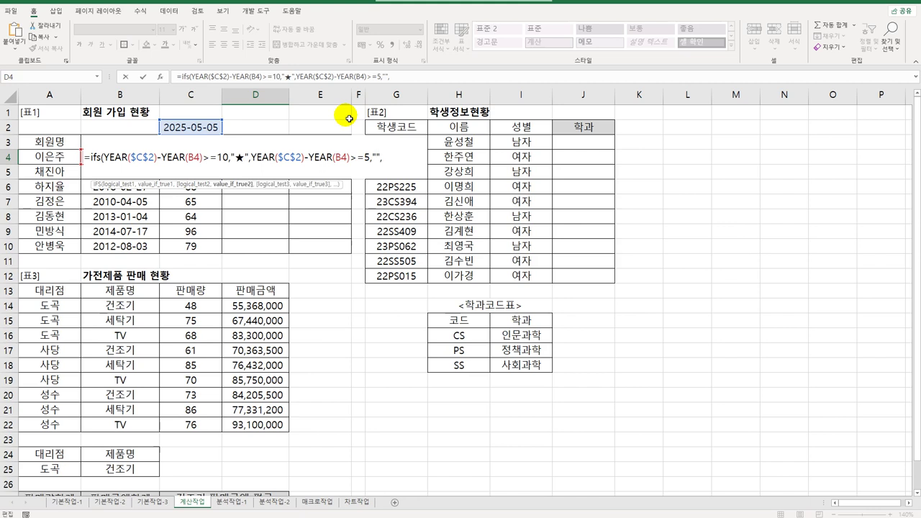
text(ㅁ)
key(Hangul_Hanja)
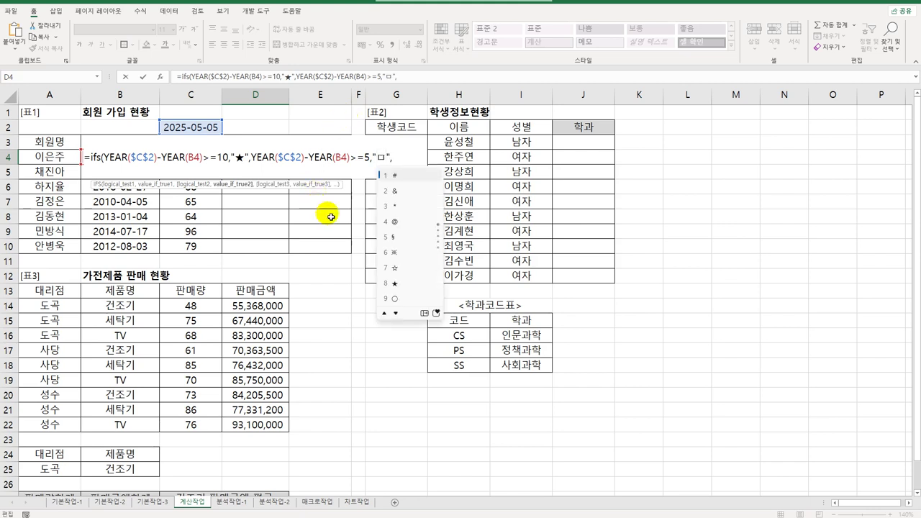
click(403, 266)
key(Right)
key(Right)
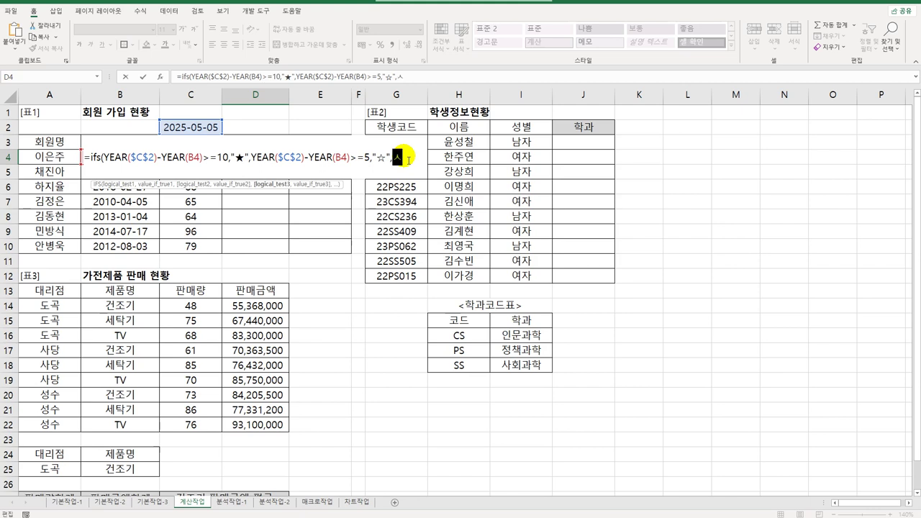
Finish the IFS formula with the fallback pair TRUE,"" and fill it down through D10.
text(true,"")
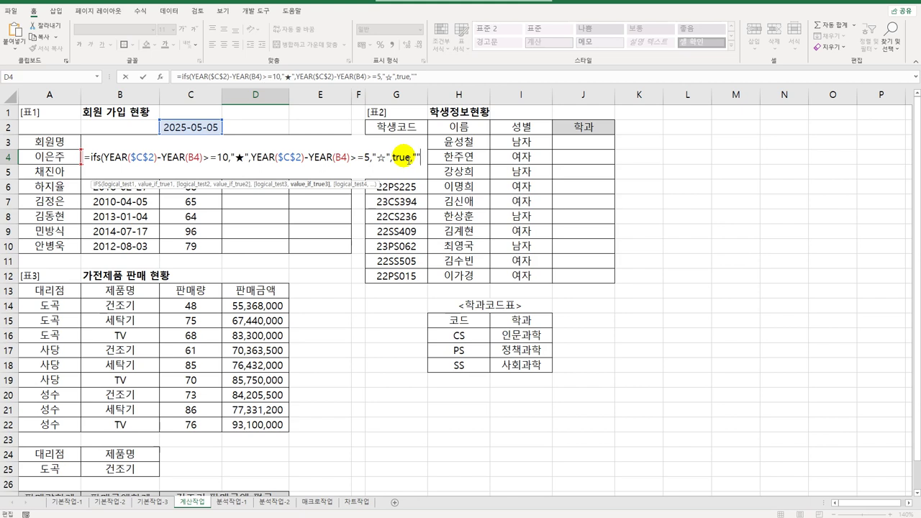
text())
key(Return)
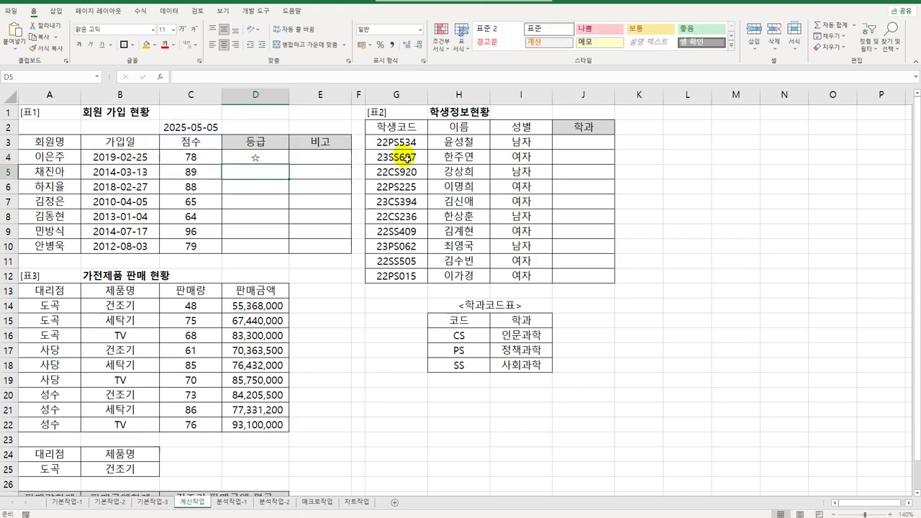
click(266, 158)
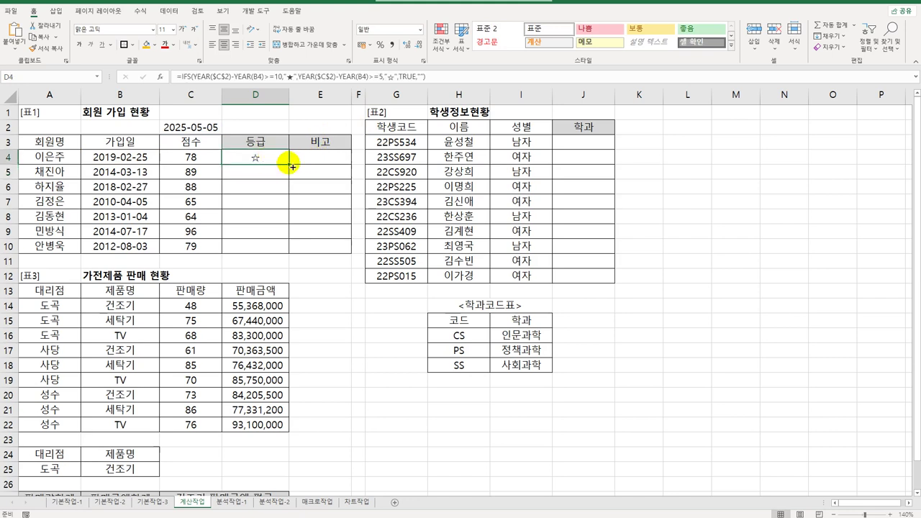
drag(291, 166, 293, 253)
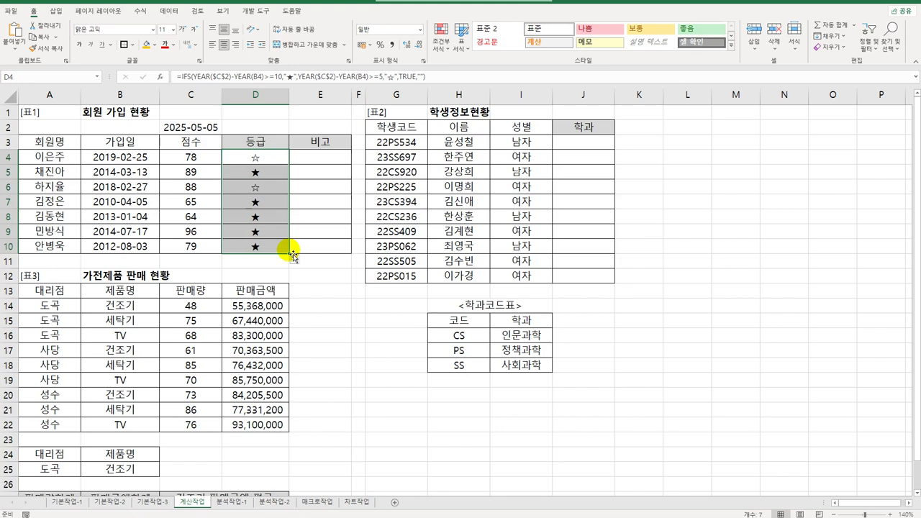
In cell E4 of the 비고 column, enter =RANK.EQ(C4,$C$4:$C$10) to rank the 점수 values.
click(336, 162)
drag(336, 164, 338, 245)
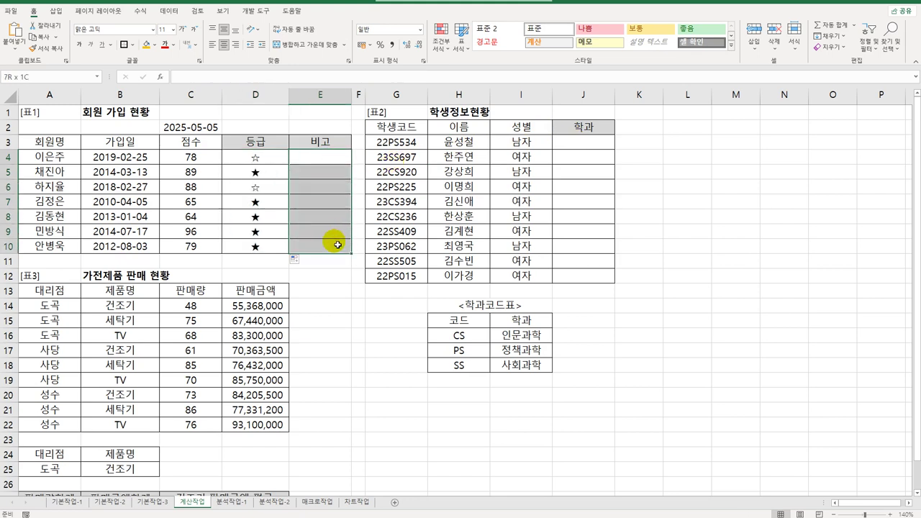
drag(198, 158, 220, 246)
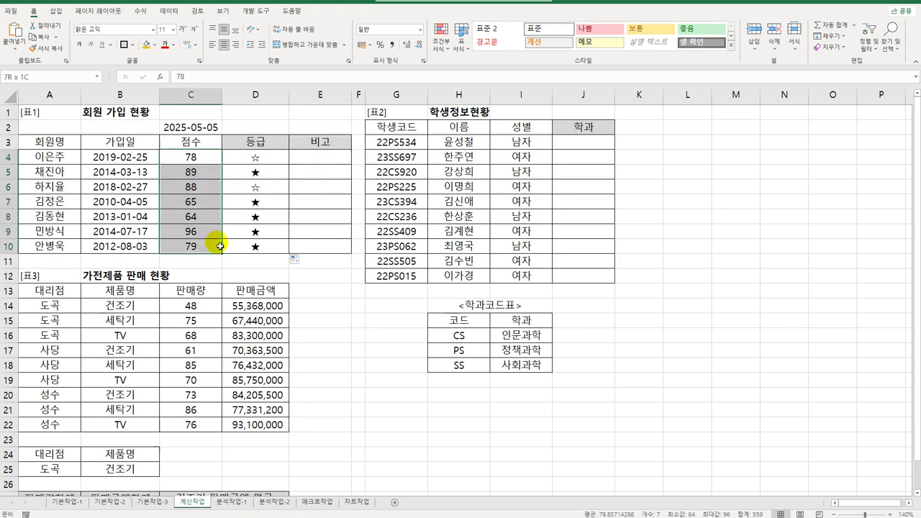
click(329, 157)
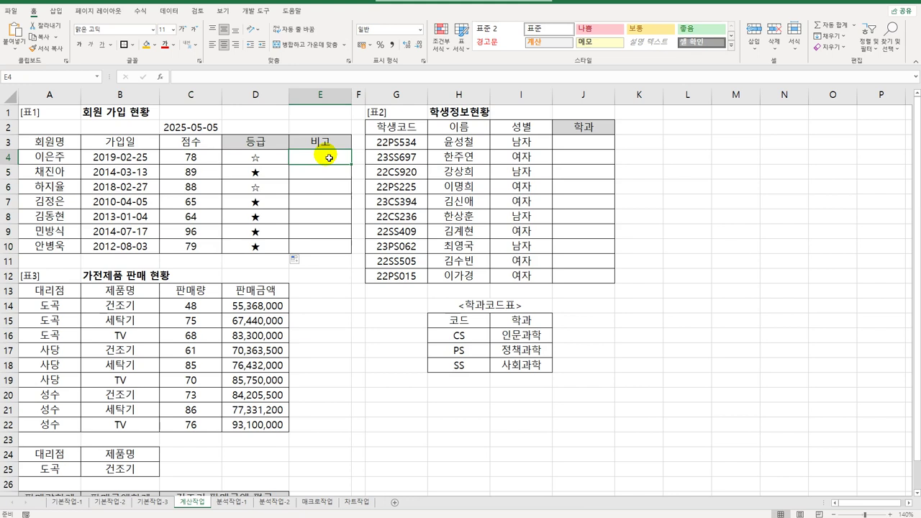
text(=)
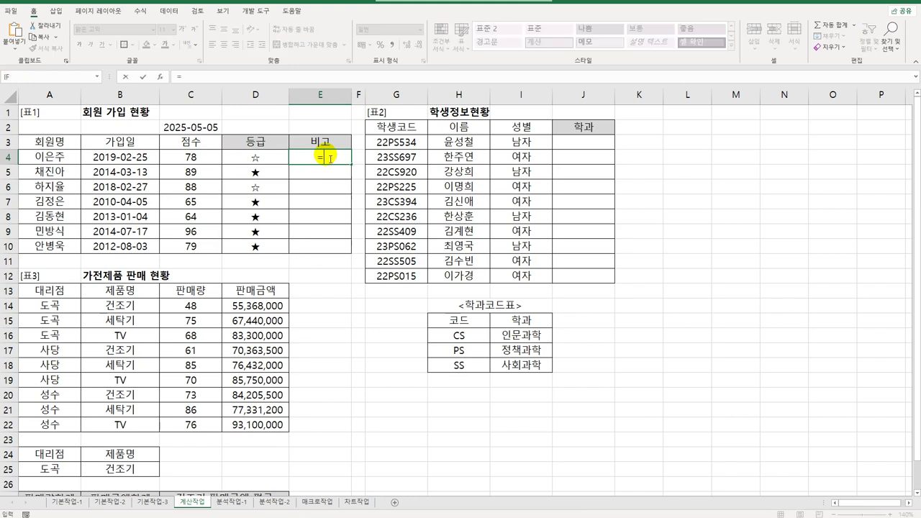
text(rank.e)
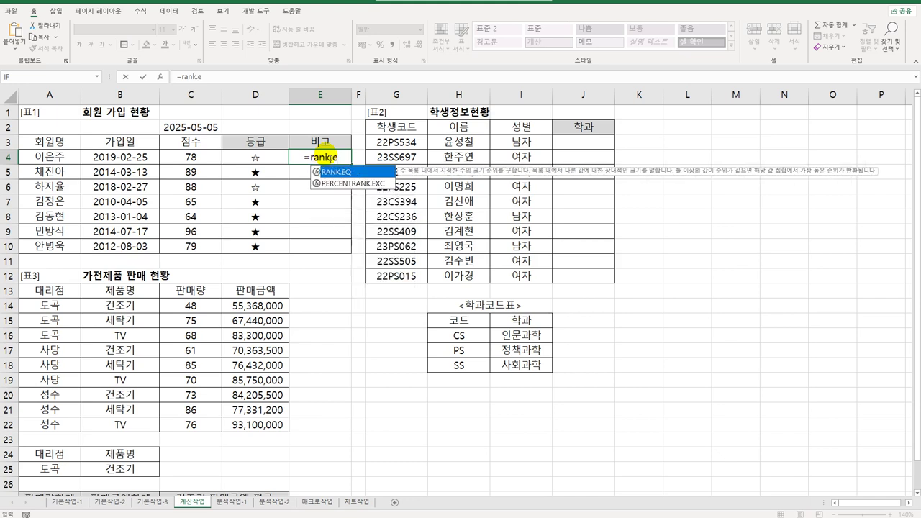
key(Tab)
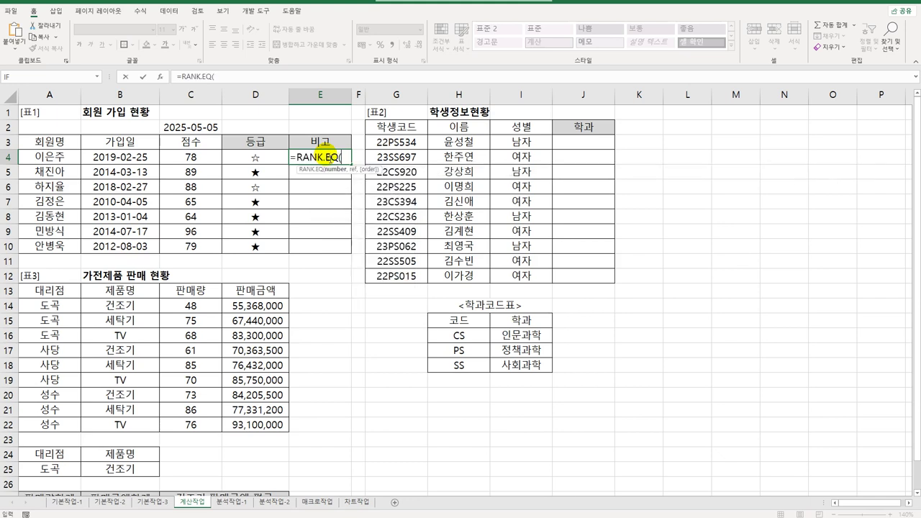
click(214, 163)
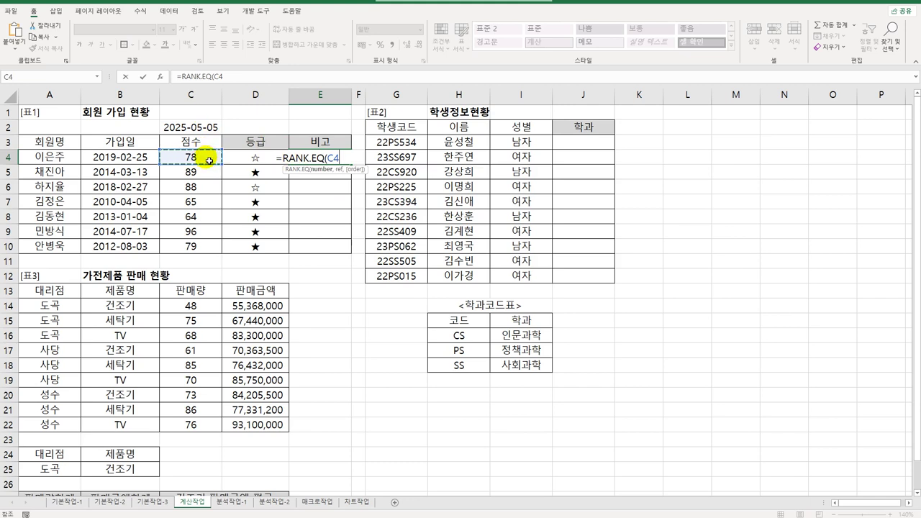
text(,)
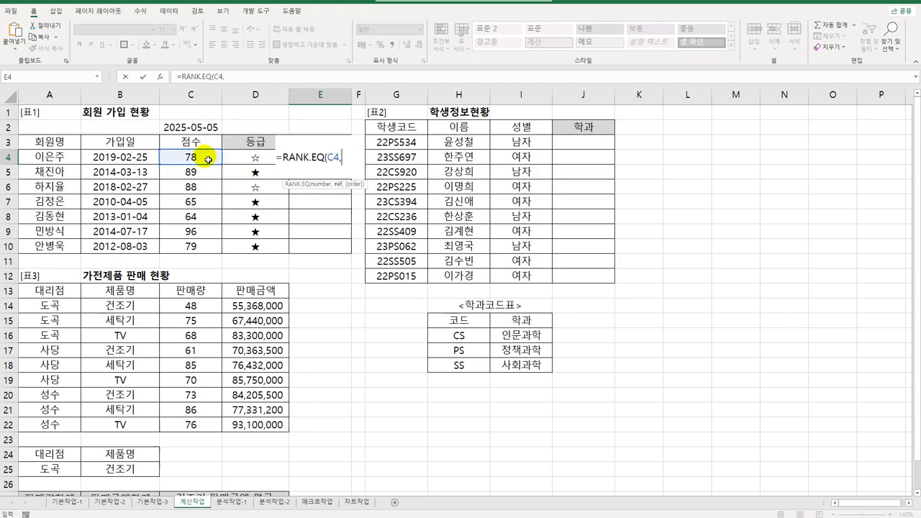
drag(209, 161, 208, 250)
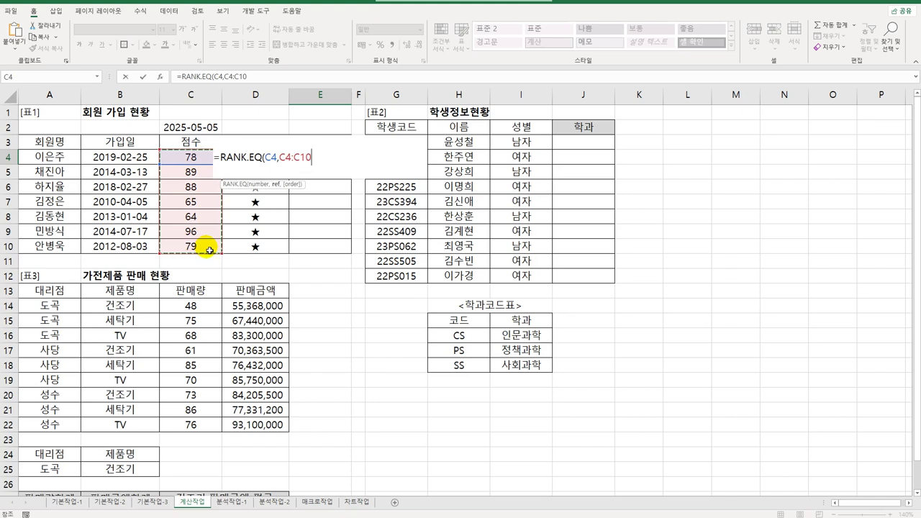
key(F4)
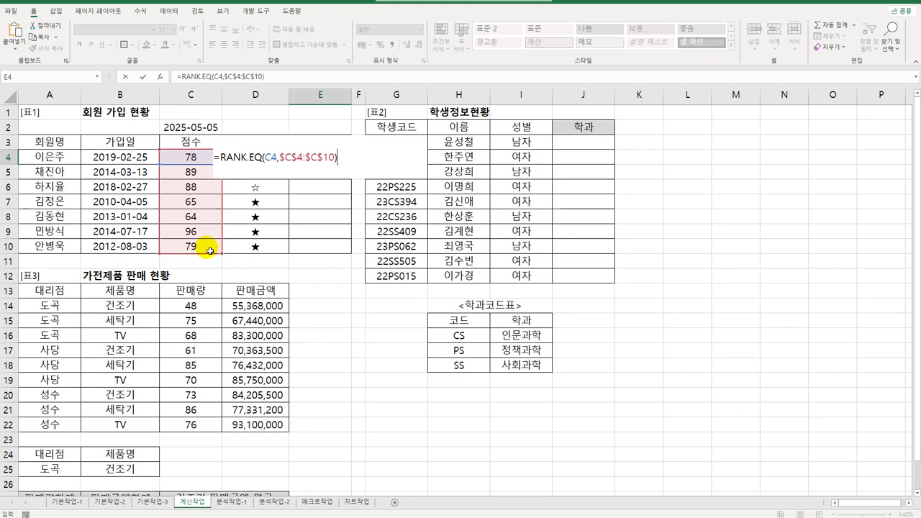
key(Return)
Fill the RANK.EQ formula from E4 down through E10 of the 비고 column.
click(307, 157)
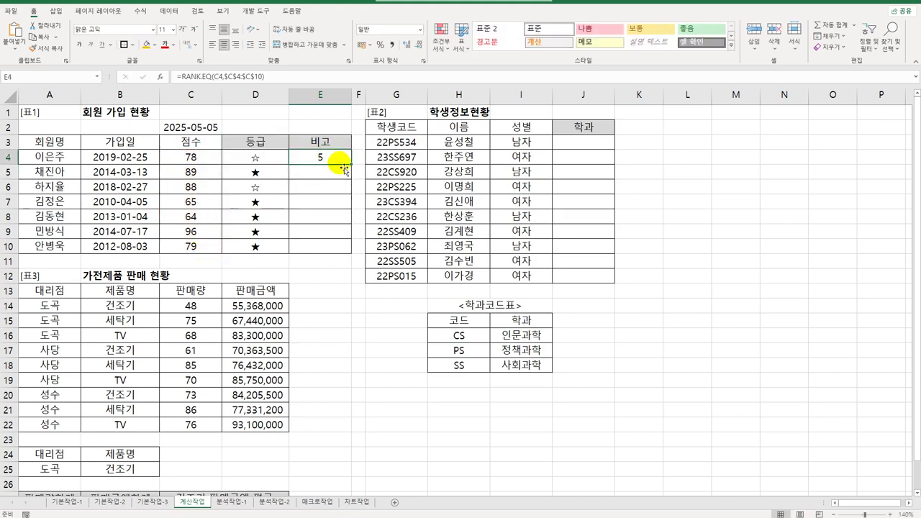
drag(351, 164, 352, 260)
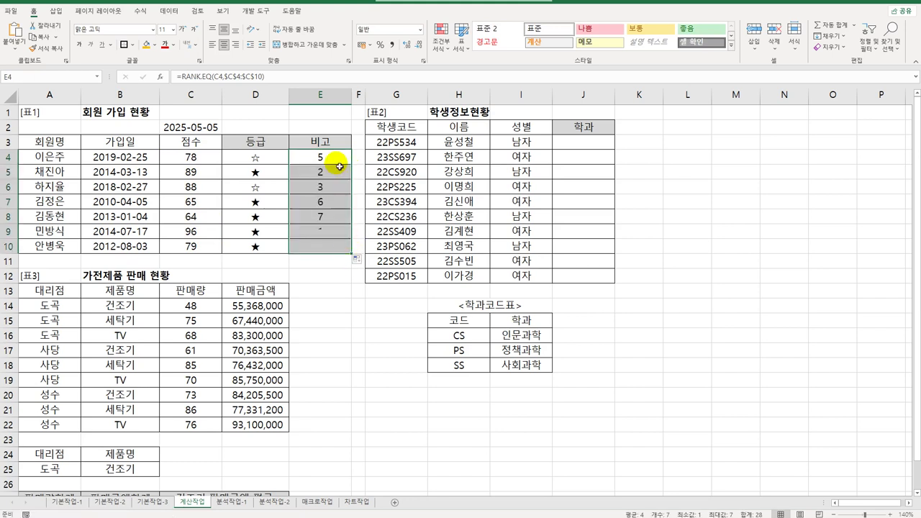
click(333, 218)
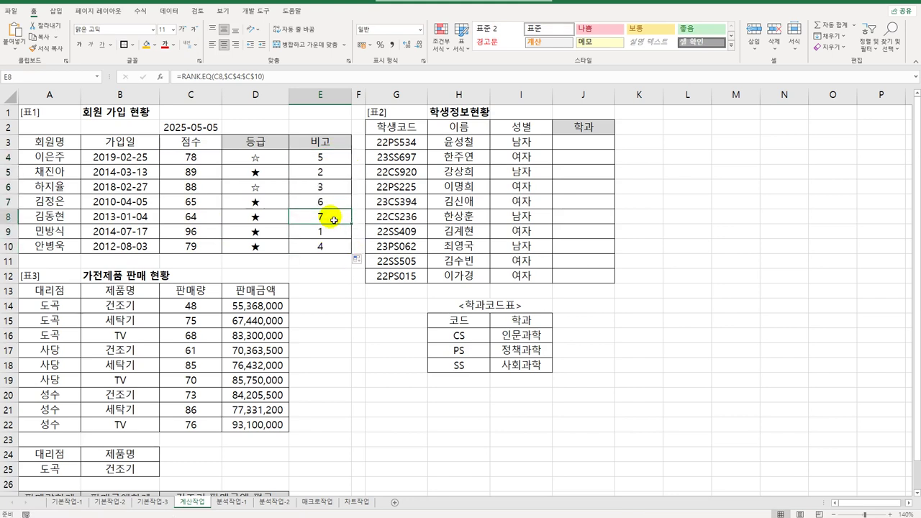
Wrap the RANK.EQ formula in cell E4 in a CHOOSE function and open its function arguments for editing.
click(333, 164)
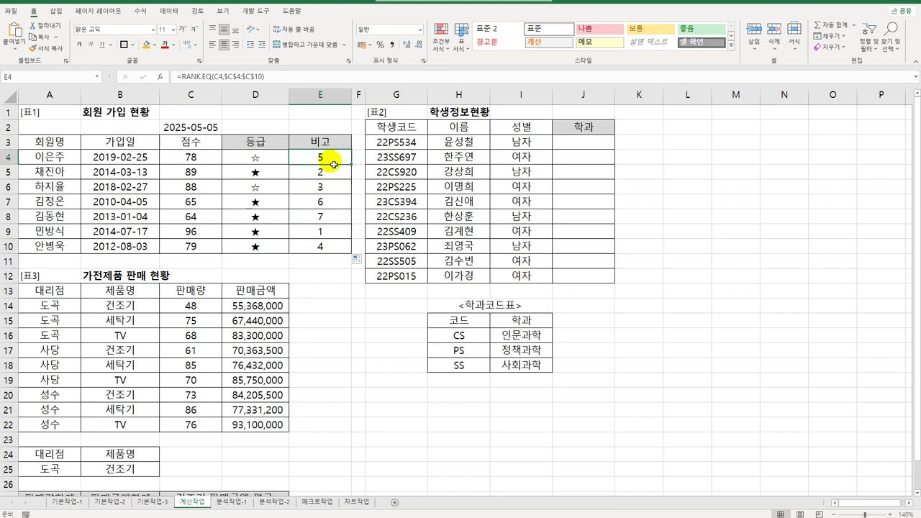
double_click(333, 164)
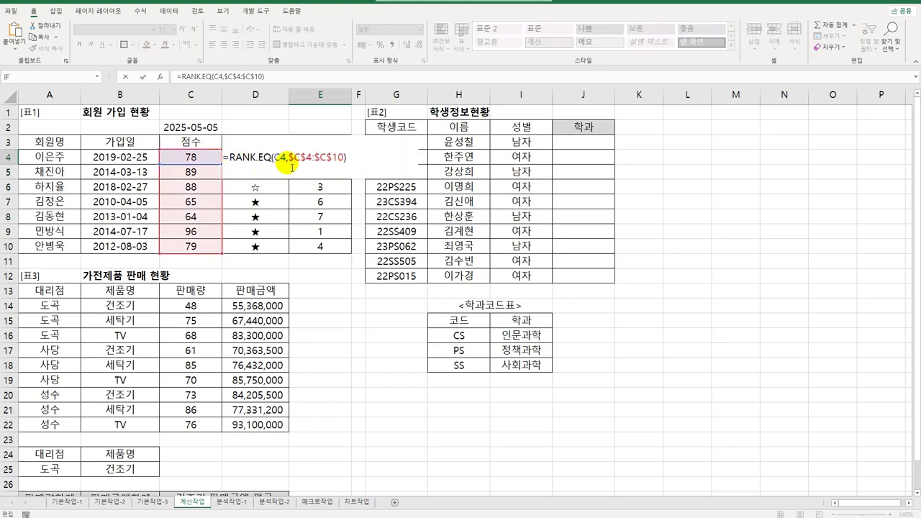
text(CHOOSE()
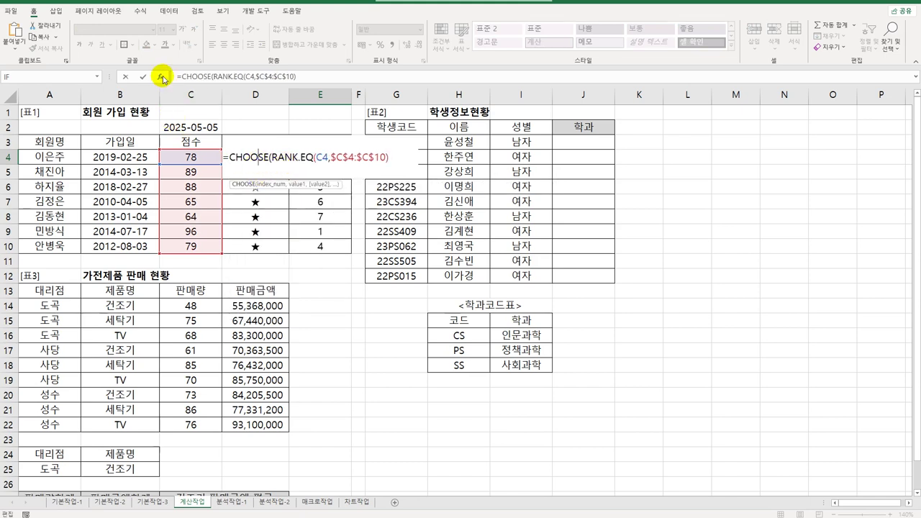
click(162, 77)
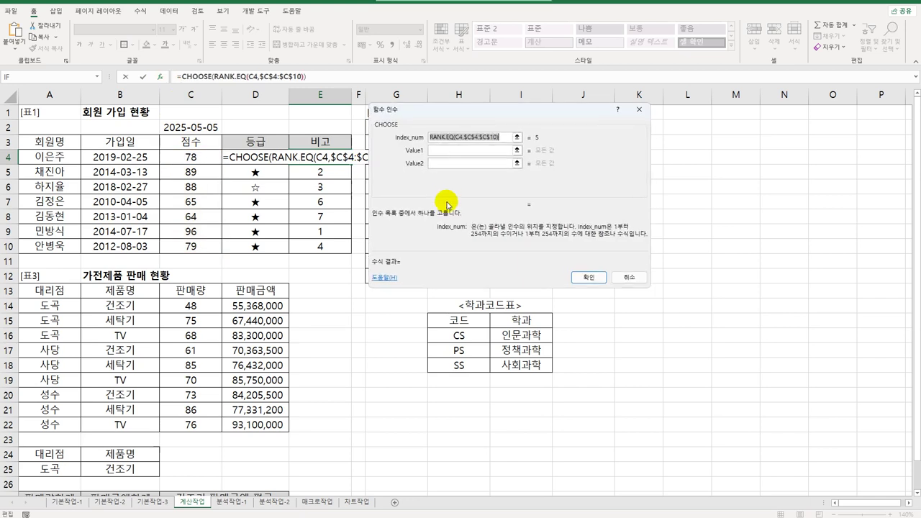
Set both the Value1 and Value2 arguments of CHOOSE to "합격".
click(468, 156)
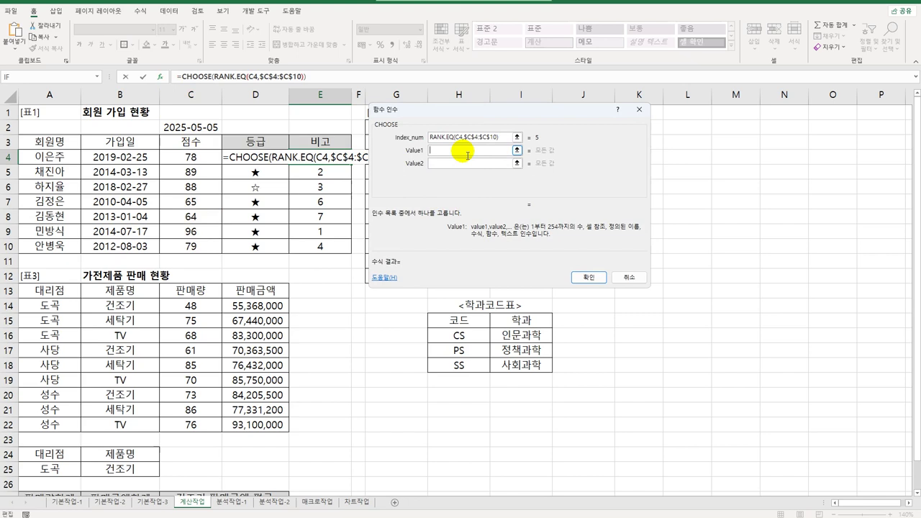
text(합계)
key(Tab)
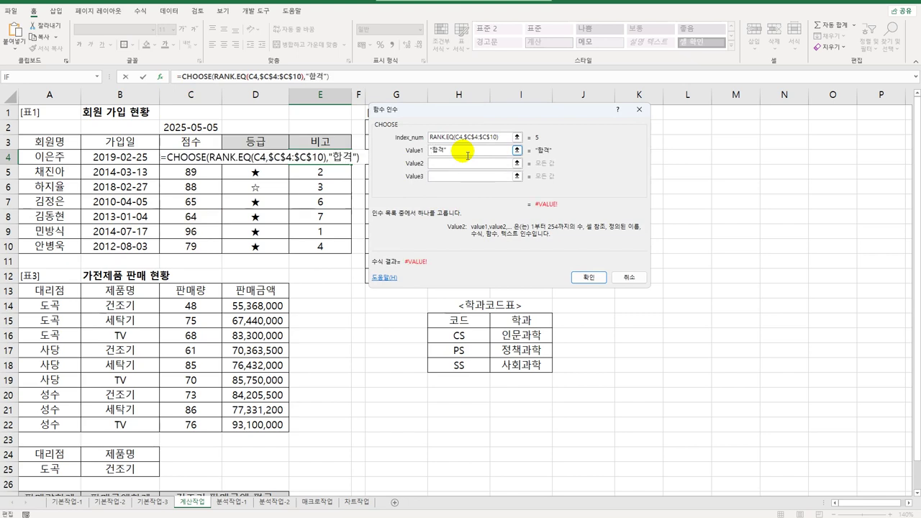
text(합)
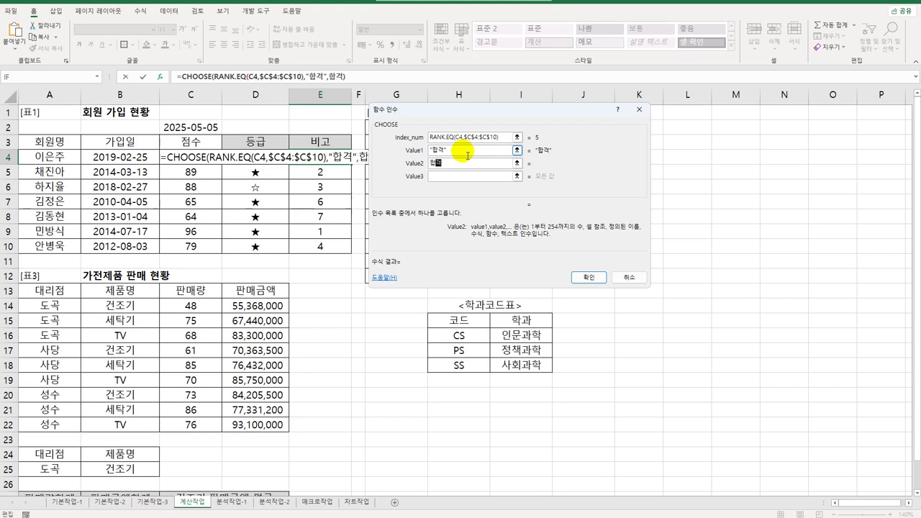
text(격)
key(Tab)
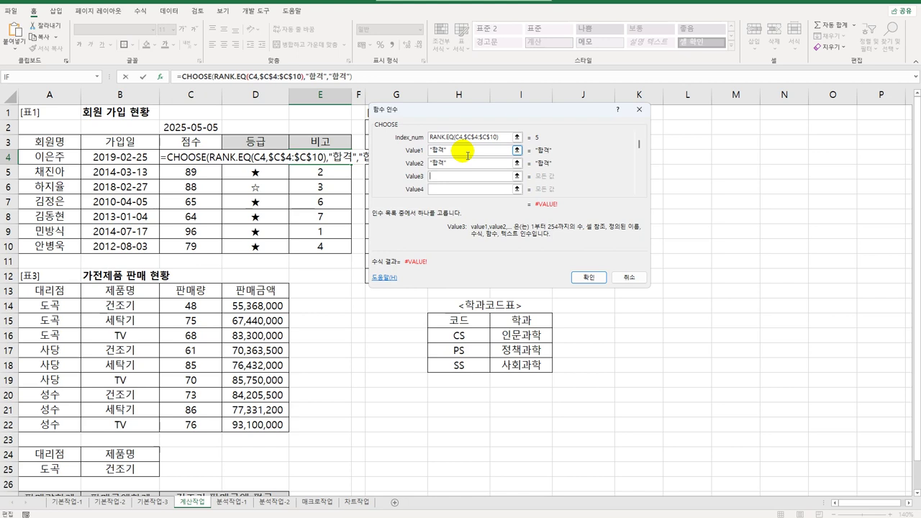
Set the Value3, Value4 and Value5 arguments of CHOOSE to empty text "".
text("")
key(Tab)
text("")
key(Tab)
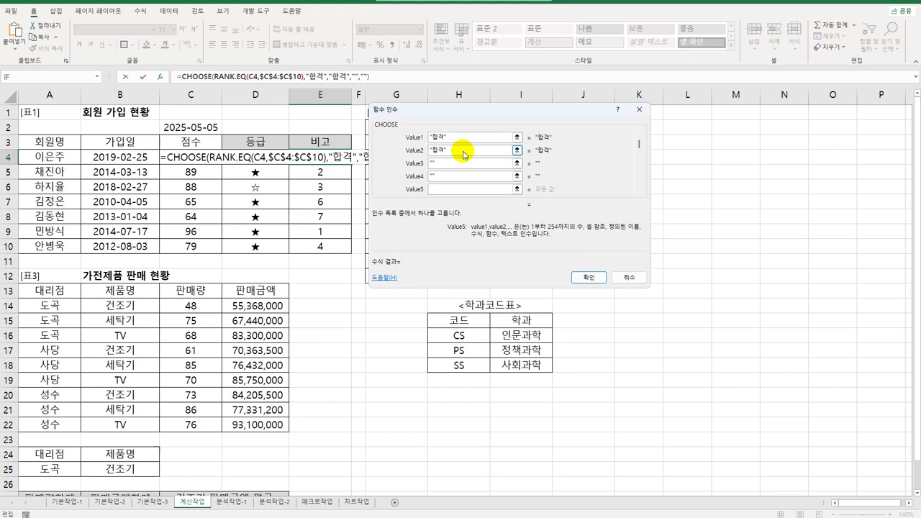
text("")
key(Tab)
Set the Value6 and Value7 arguments of CHOOSE to "재수강".
text(재수강)
key(Tab)
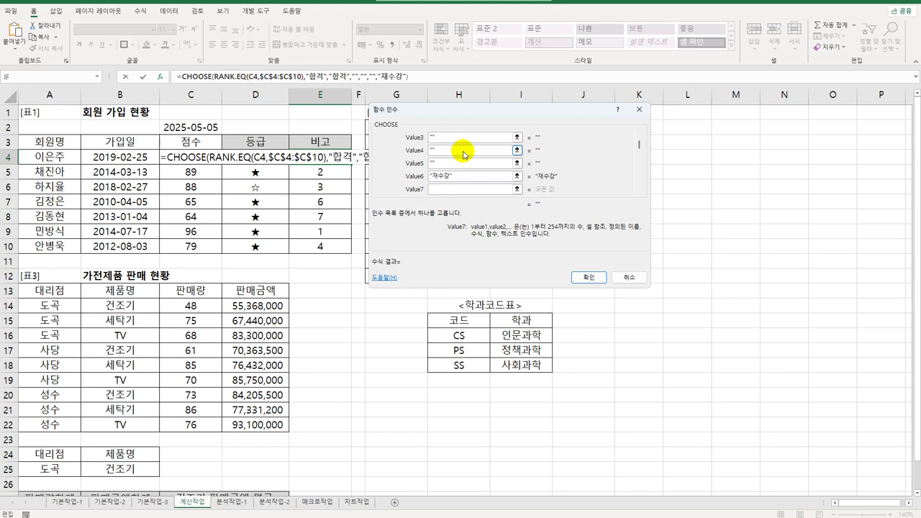
text(재수강)
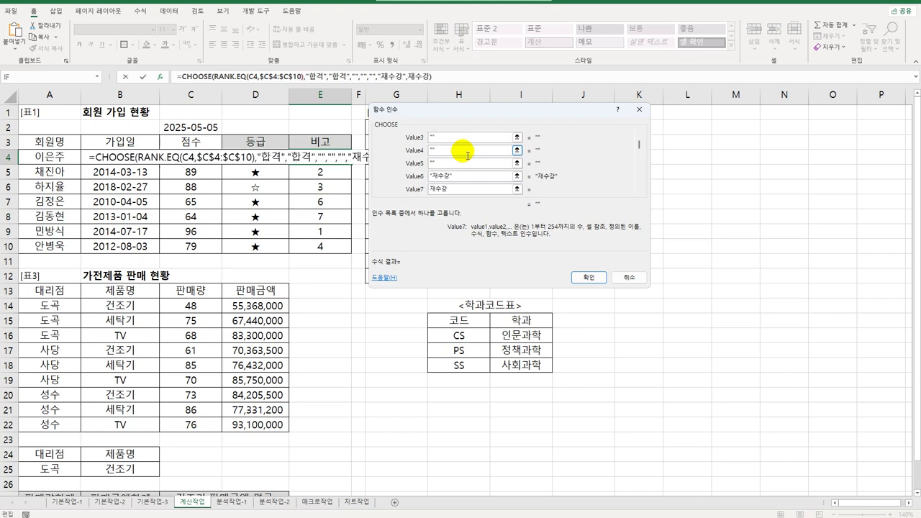
key(Tab)
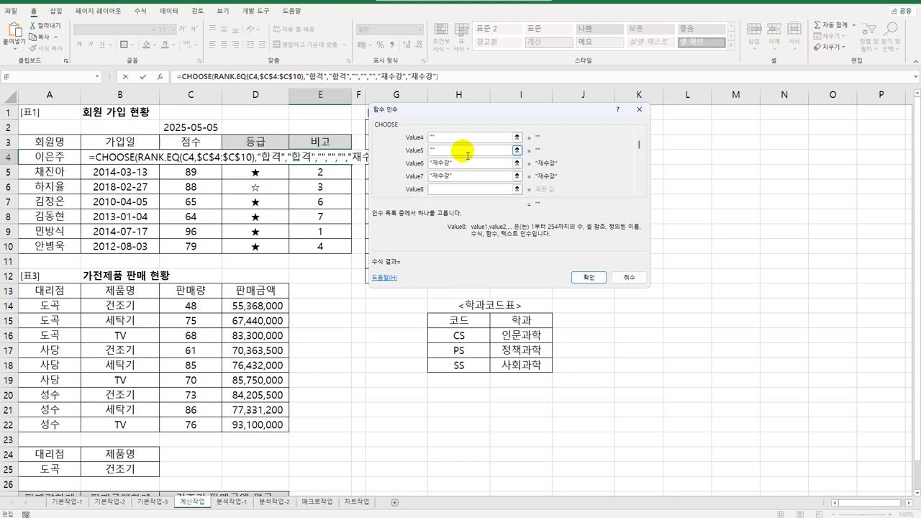
Accept the CHOOSE formula in E4 and fill it down through E10 of the 비고 column.
drag(530, 113, 689, 141)
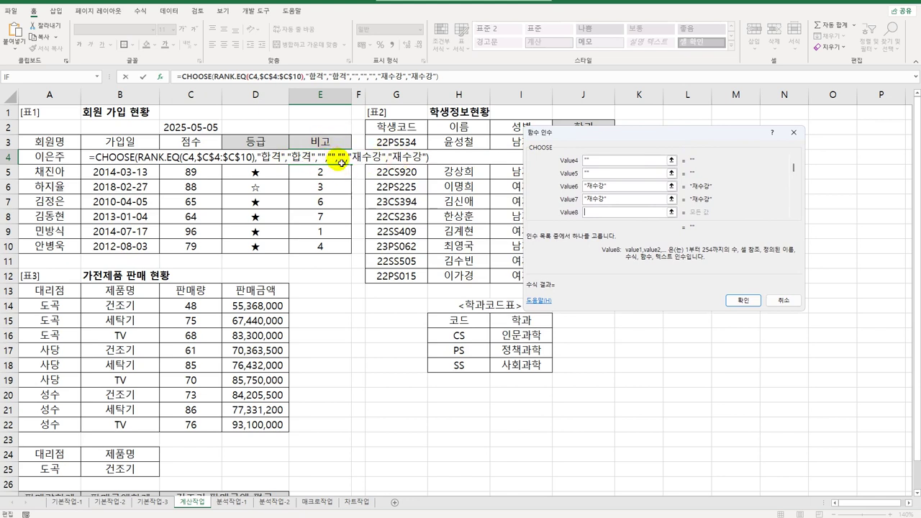
click(750, 305)
drag(351, 164, 347, 251)
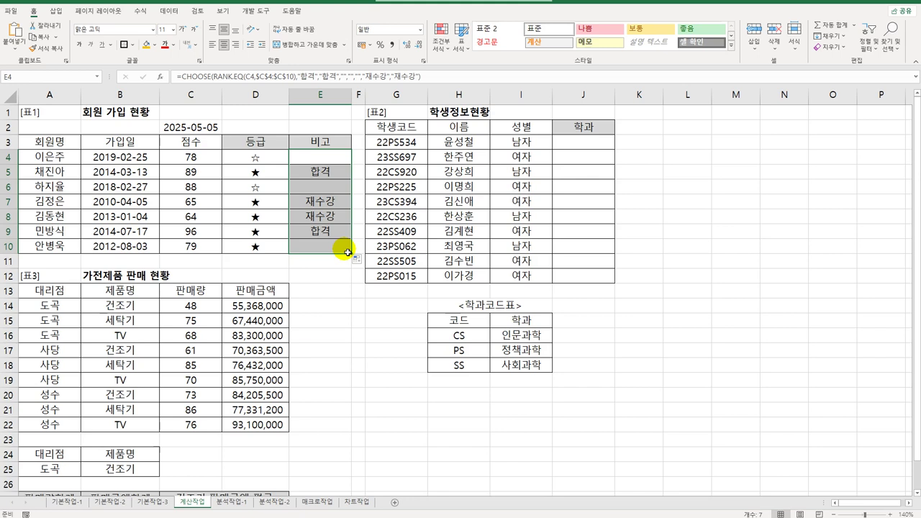
In cell J3 of the 학과 column, enter =MID(G3,3,2) to extract the department code from the 학생코드.
click(571, 149)
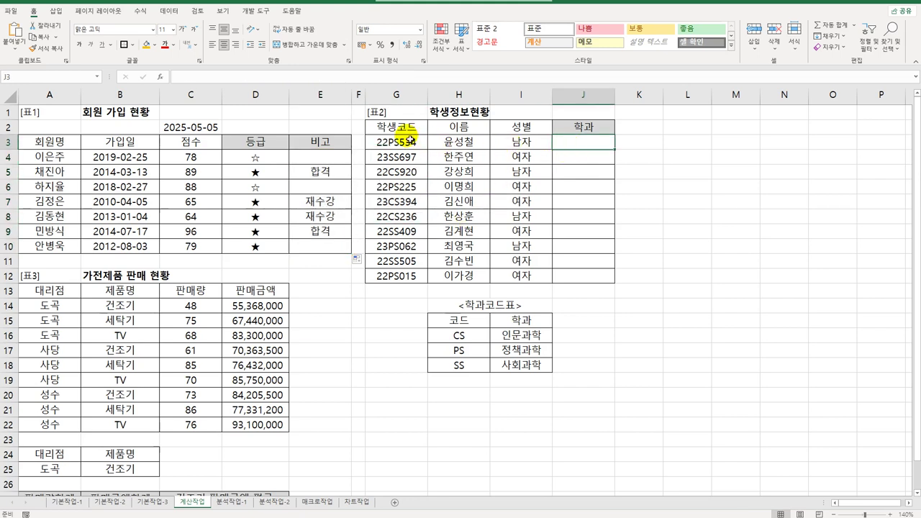
click(396, 146)
drag(466, 322, 505, 366)
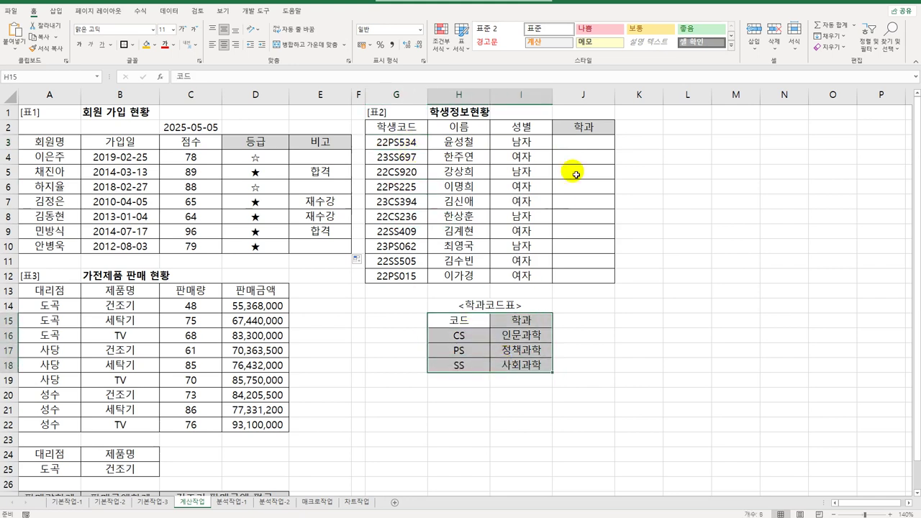
click(586, 144)
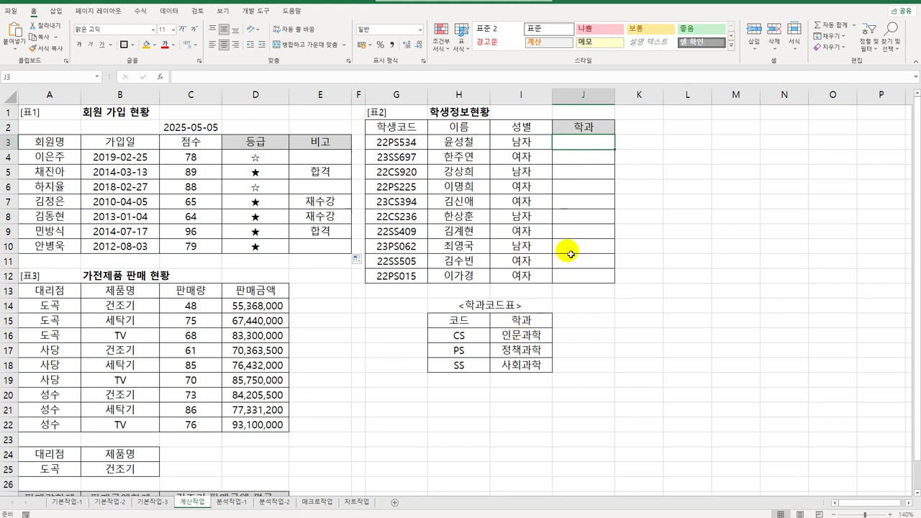
text(=ㅡ)
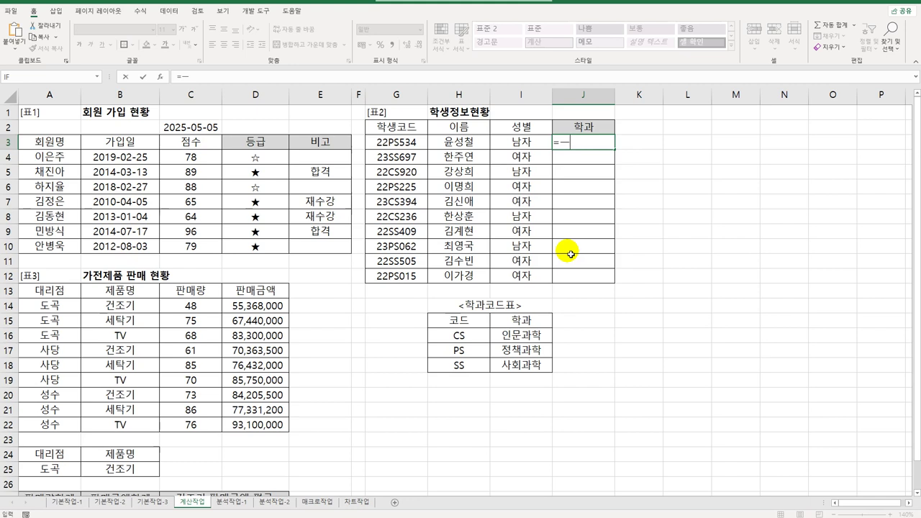
key(BackSpace)
text(MID()
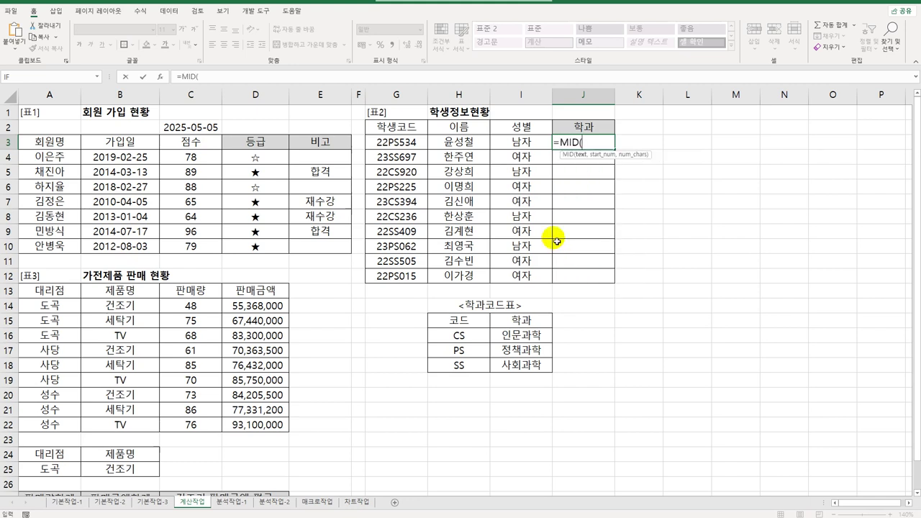
click(413, 144)
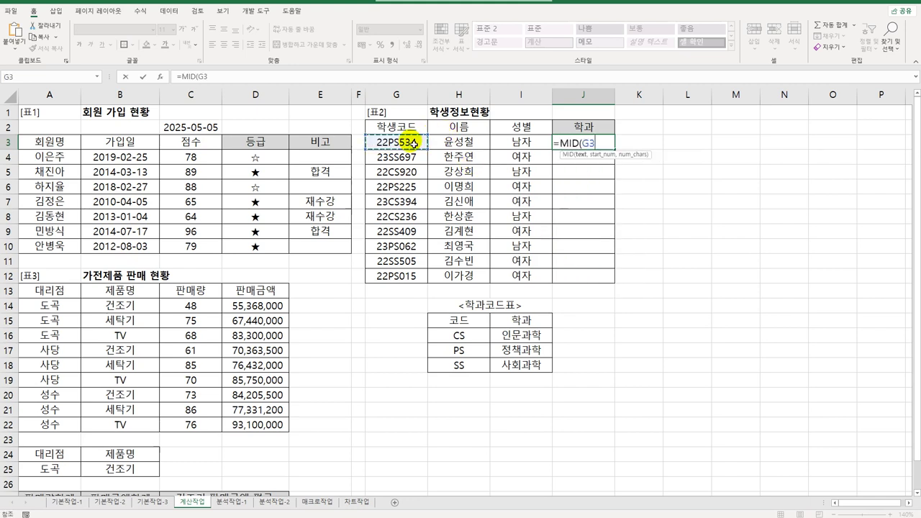
text(,3,2)
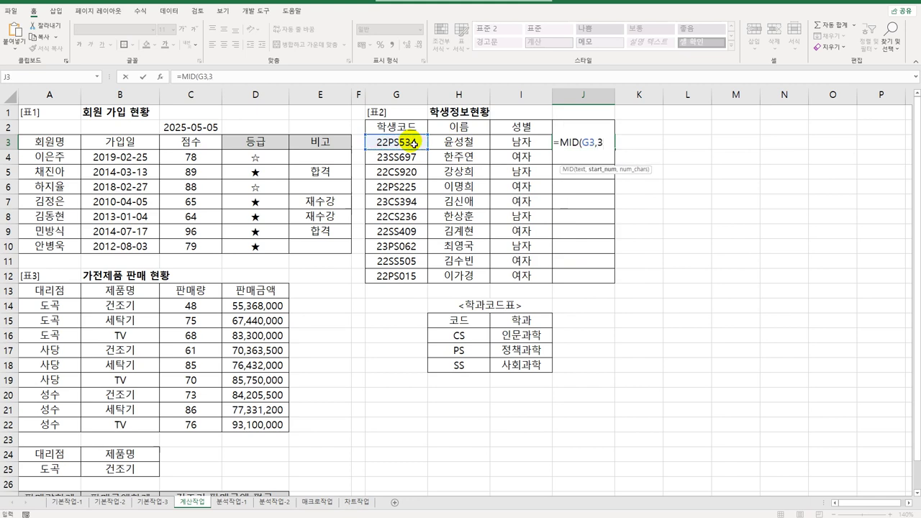
text())
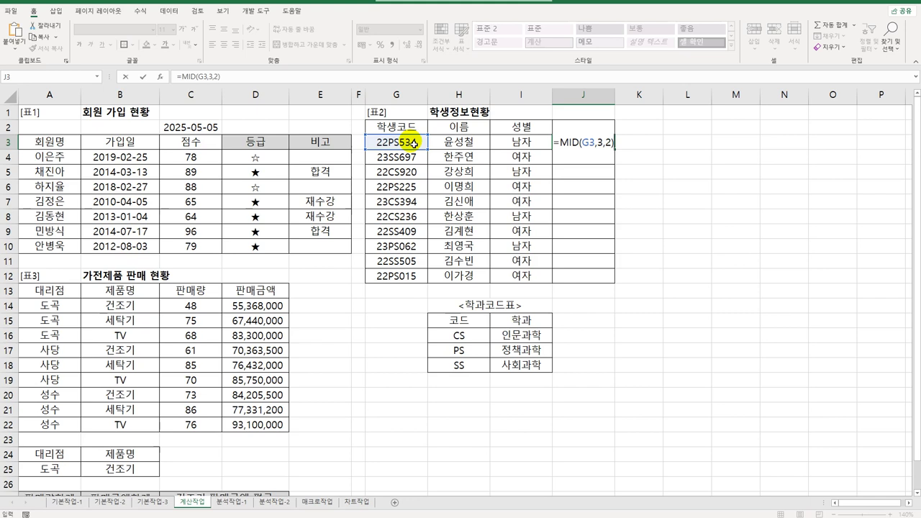
key(Return)
Fill the MID formula from J3 down through J12 and compare it with the codes in the 학과코드표.
click(590, 142)
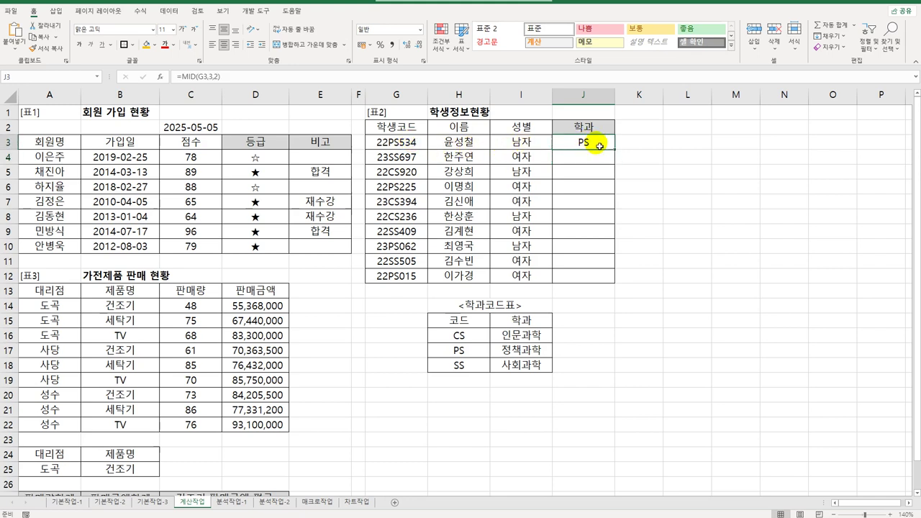
drag(615, 149, 606, 282)
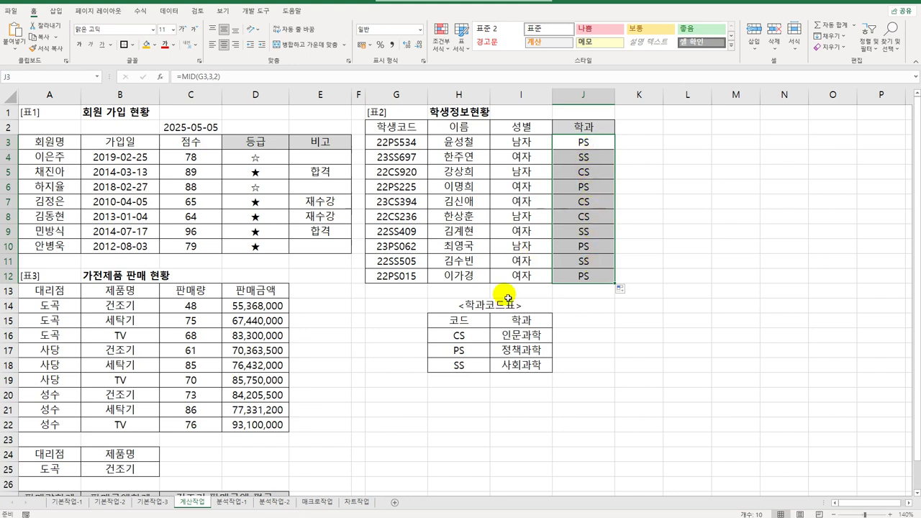
drag(466, 335, 468, 371)
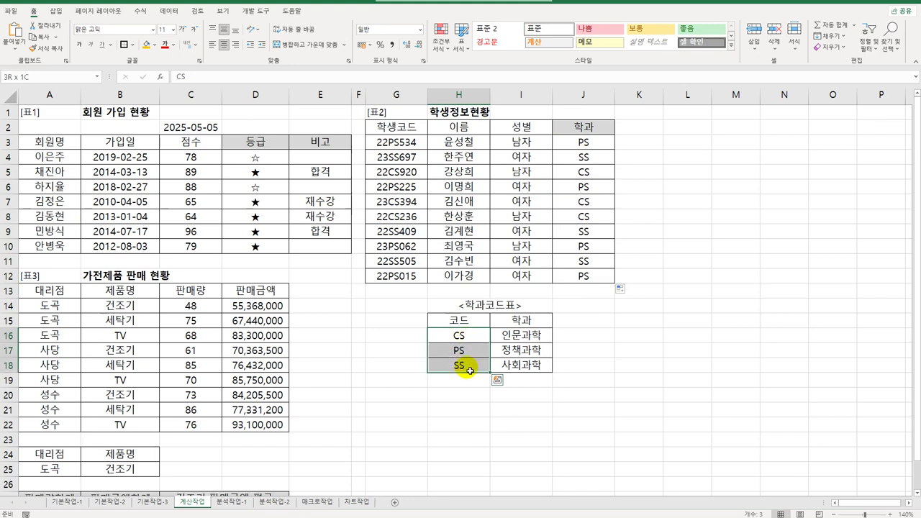
Wrap the MID formula in J3 in a MATCH function, using the extracted code as the lookup value.
click(584, 143)
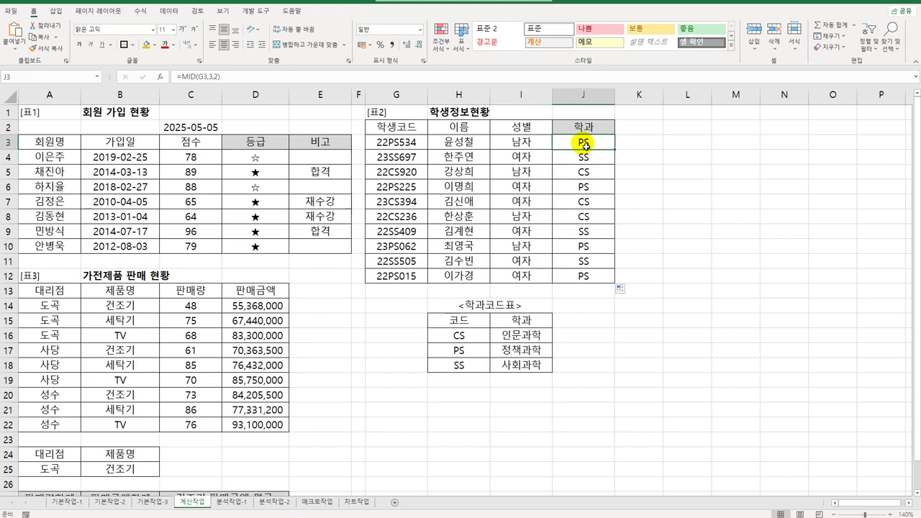
double_click(582, 146)
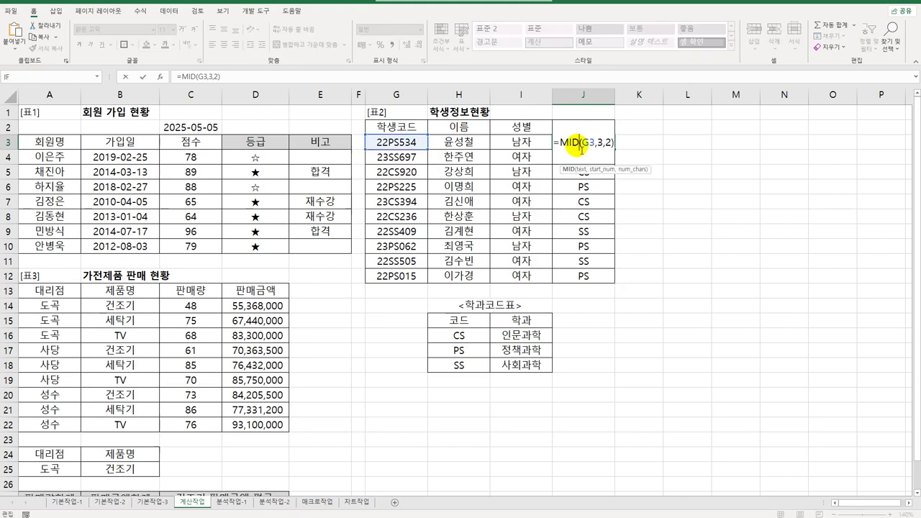
click(560, 143)
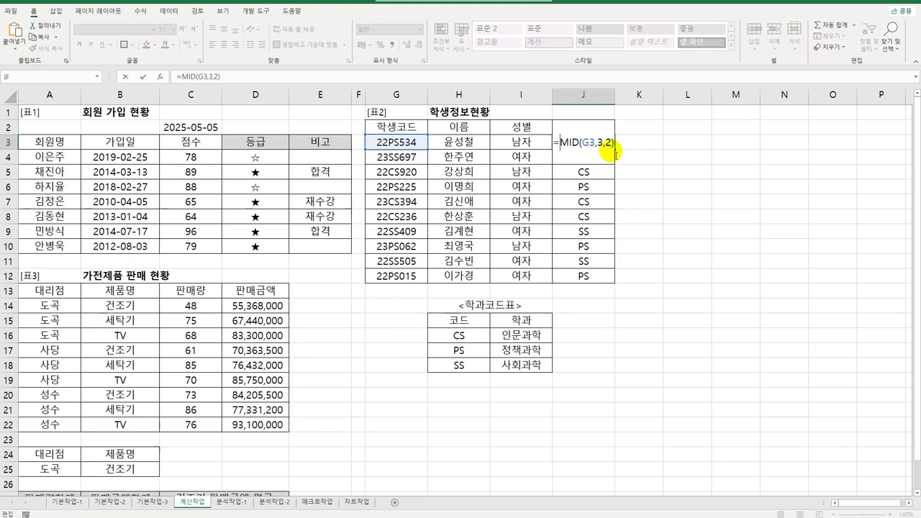
text(m)
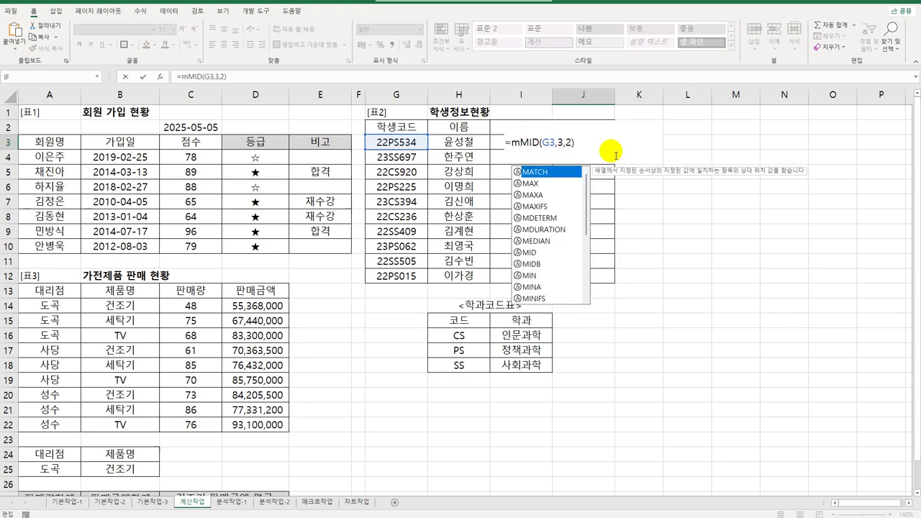
key(Tab)
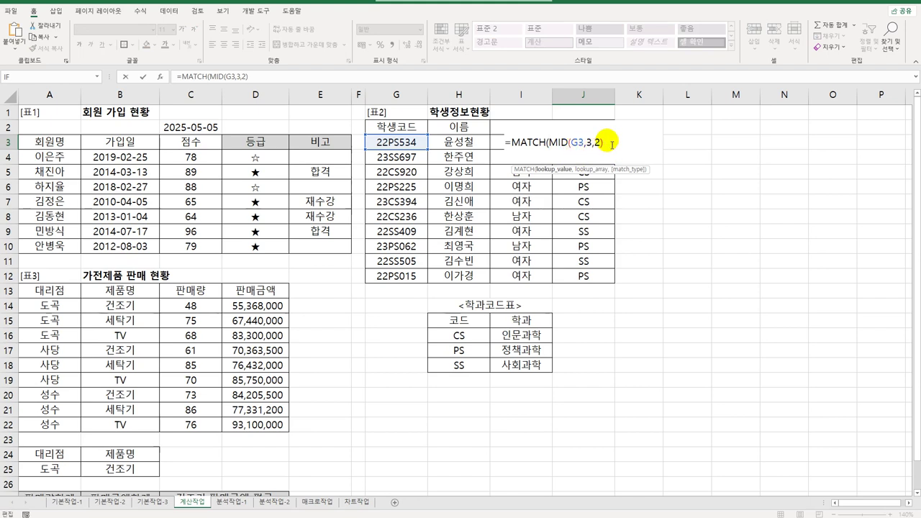
click(611, 144)
text(,)
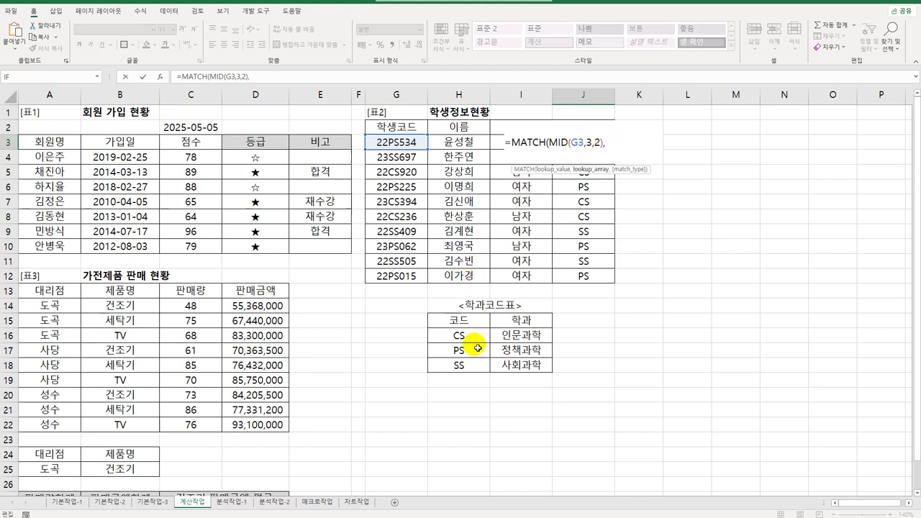
Complete the MATCH formula in J3 with lookup range $H$16:$H$18 and exact match type 0.
drag(464, 337, 473, 373)
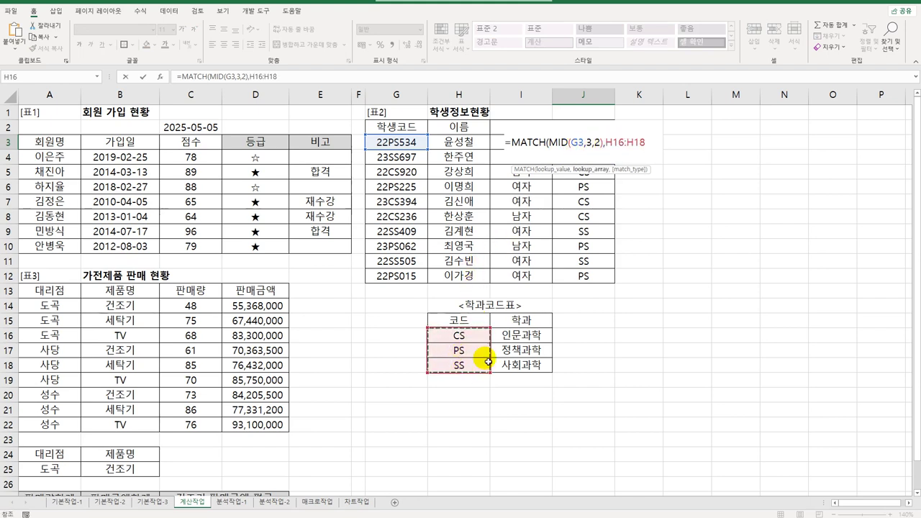
key(F4)
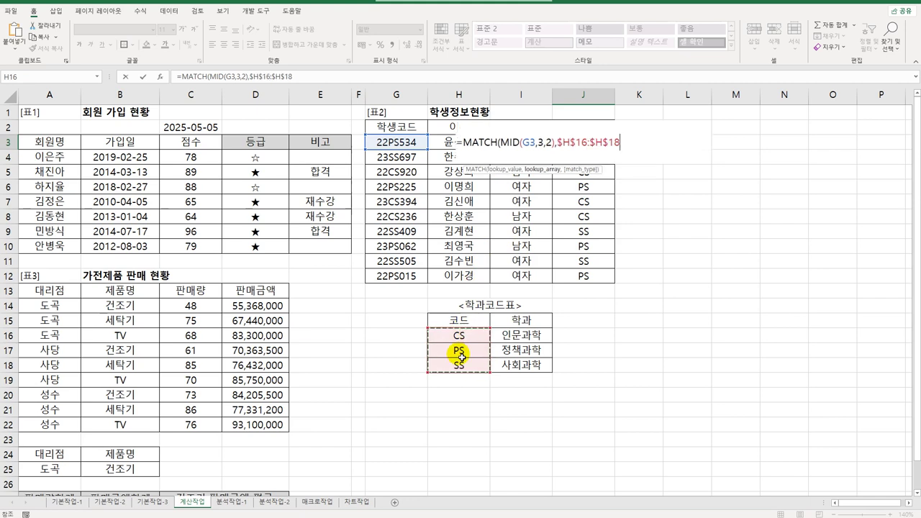
text(,)
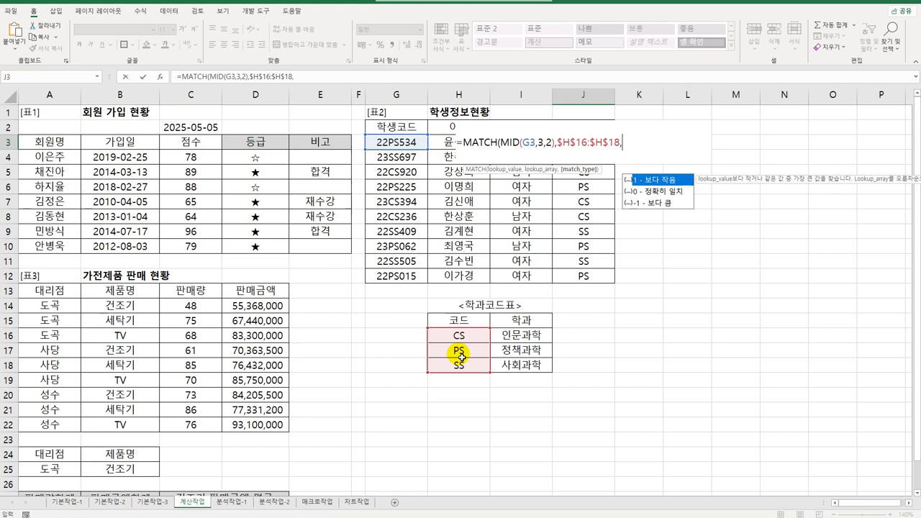
click(663, 191)
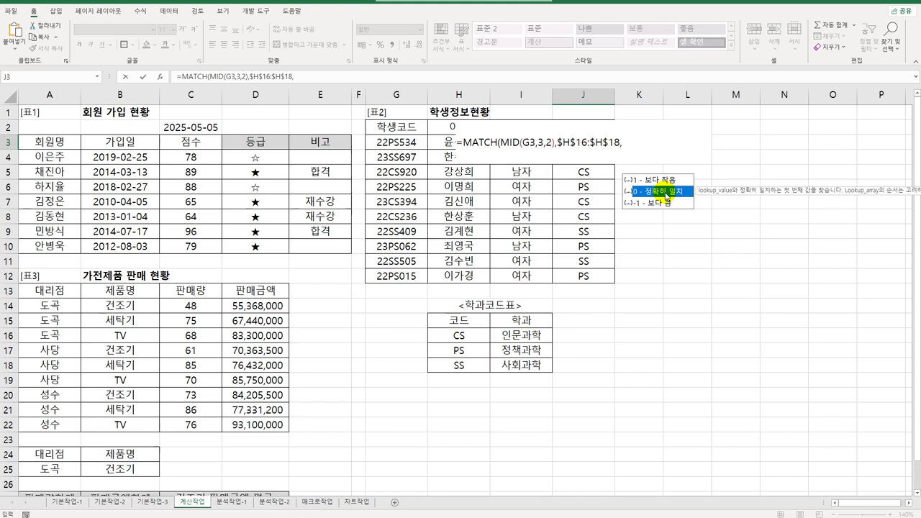
double_click(666, 192)
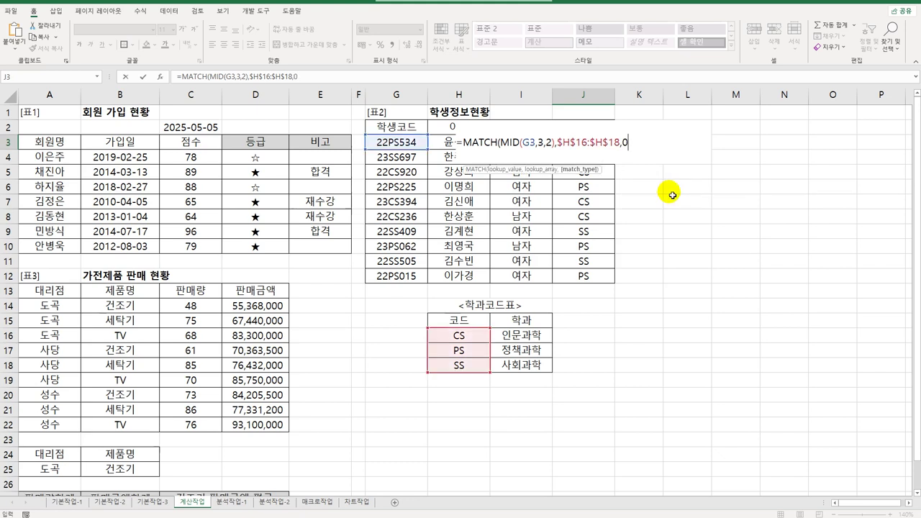
text())
key(Return)
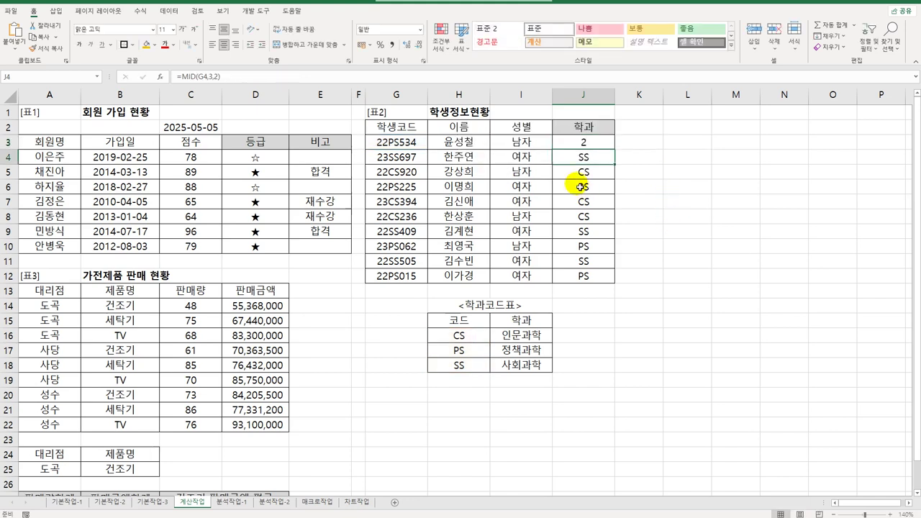
Fill the MATCH formula from J3 down through J12 and compare the positions with the 학과 names in I16:I18.
click(584, 142)
drag(613, 149, 603, 281)
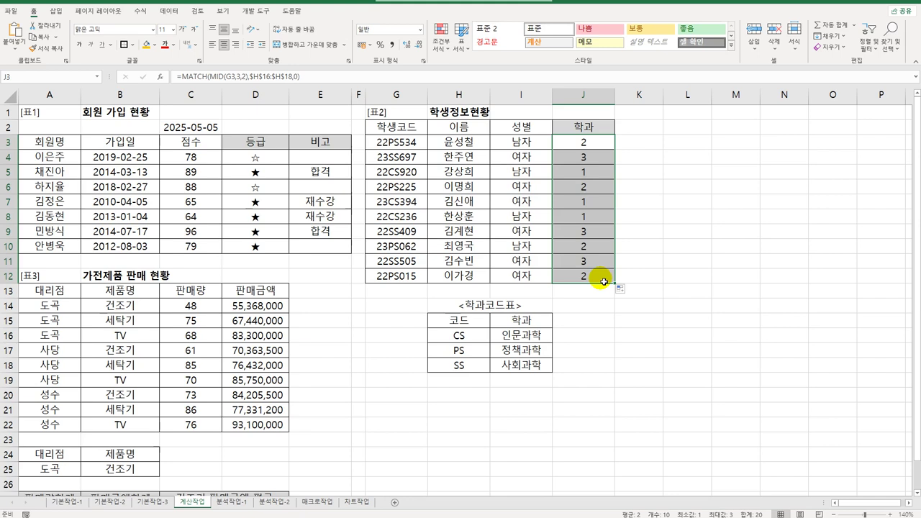
click(593, 205)
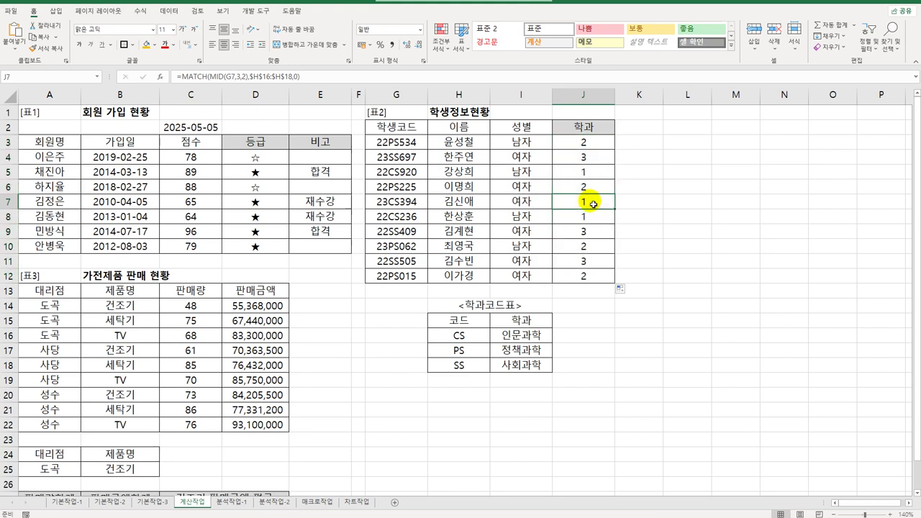
drag(519, 333, 524, 365)
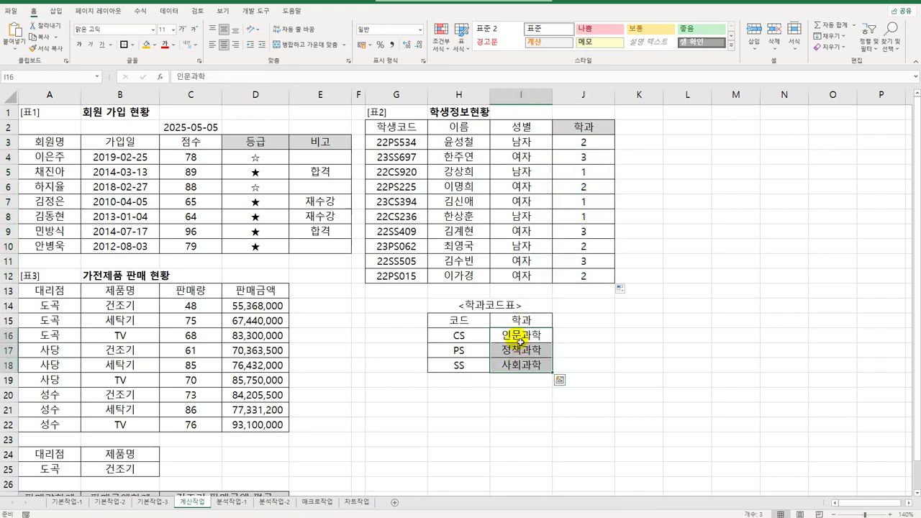
click(519, 341)
click(522, 352)
click(525, 371)
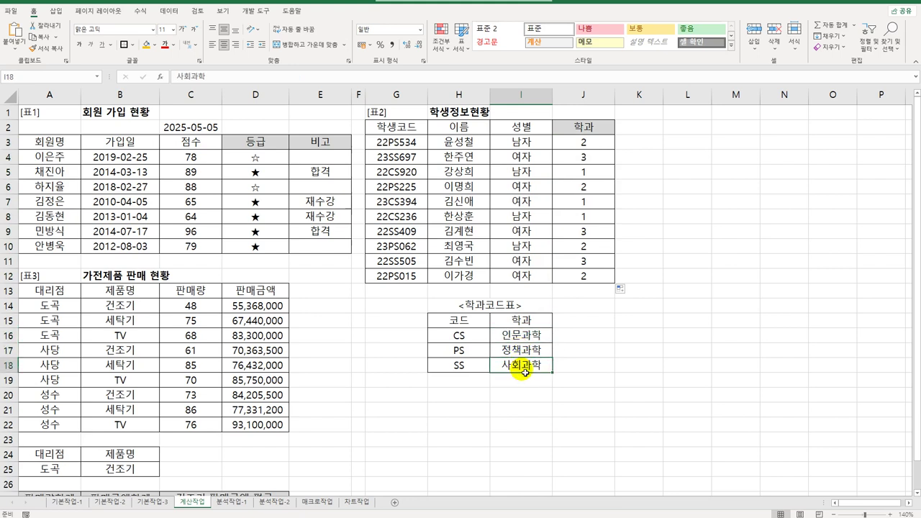
click(528, 337)
Wrap the MATCH formula in J3 in an INDEX function with $I$16:$I$18 as the array.
click(580, 144)
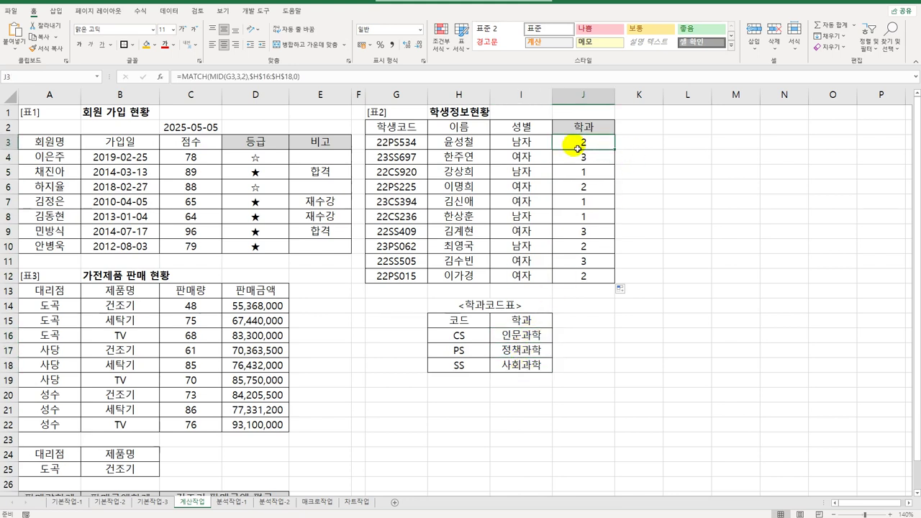
double_click(577, 147)
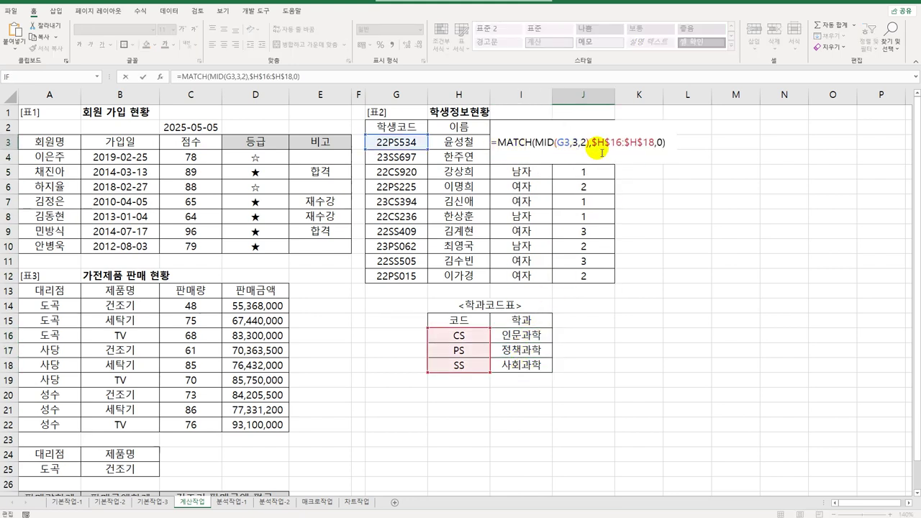
text(in)
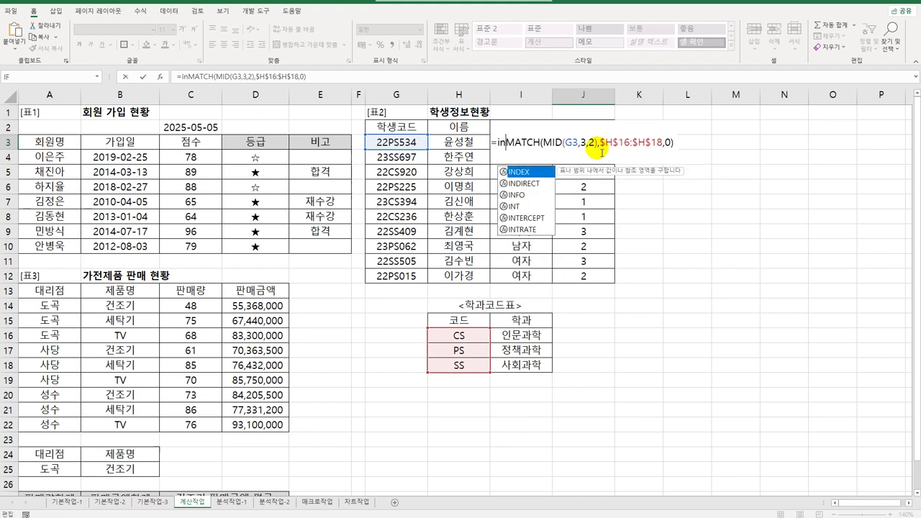
key(Tab)
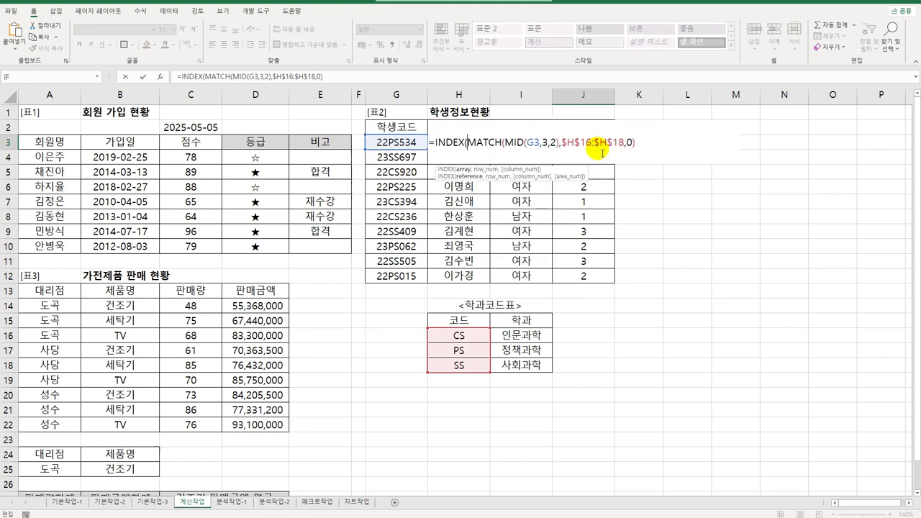
drag(537, 334, 535, 365)
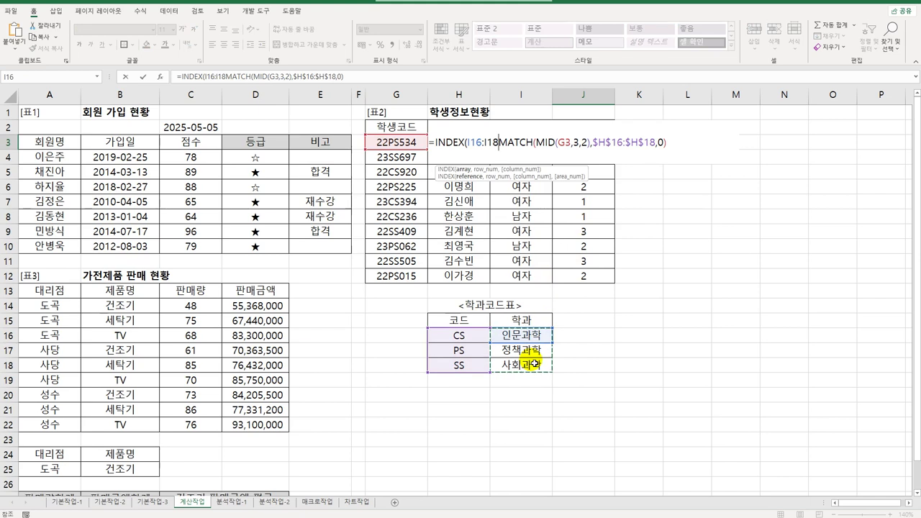
key(F4)
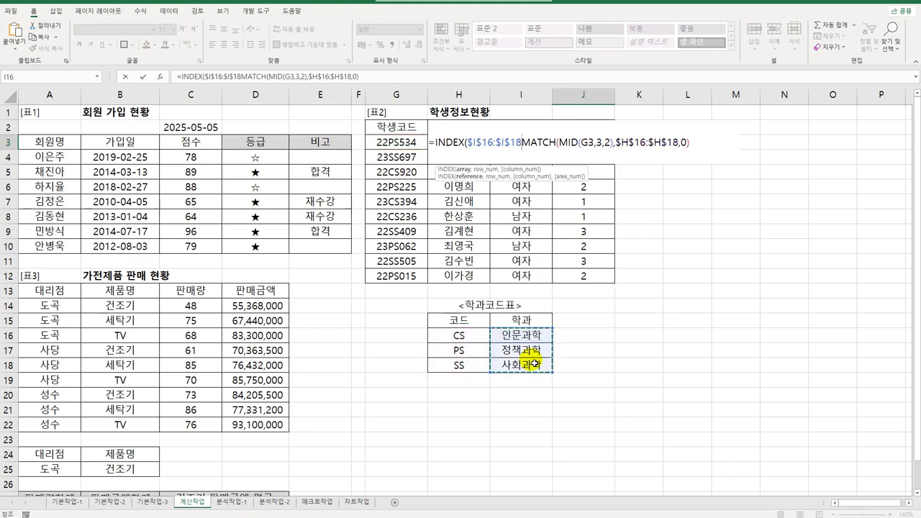
text(,)
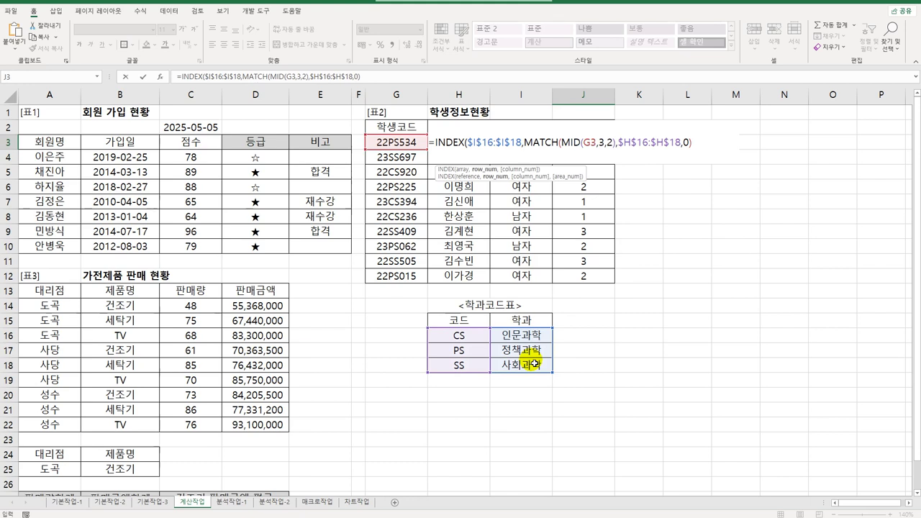
Close and accept the INDEX formula in J3 and fill it down through J12 of the 학과 column.
click(698, 144)
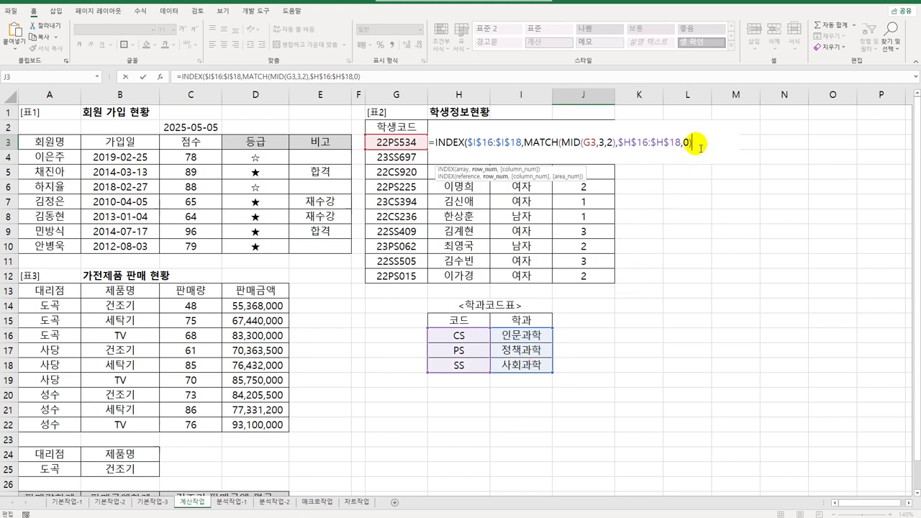
text())
key(Return)
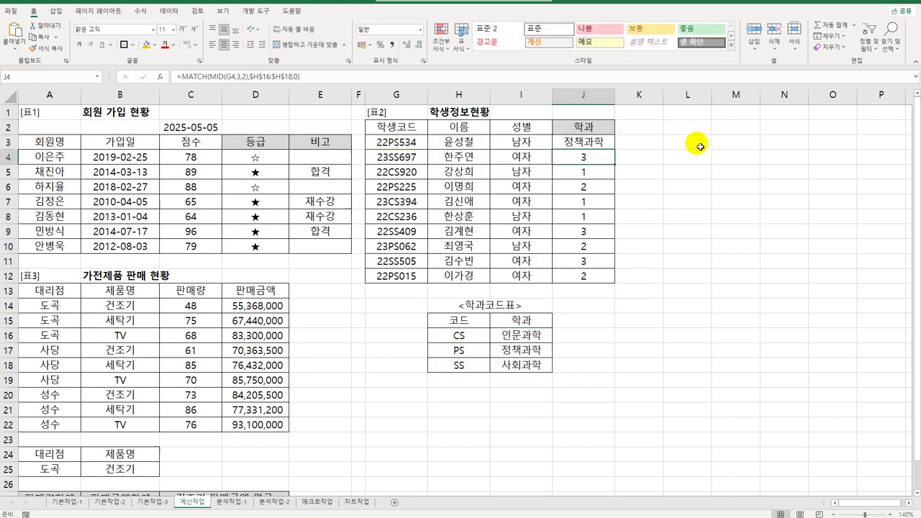
click(579, 143)
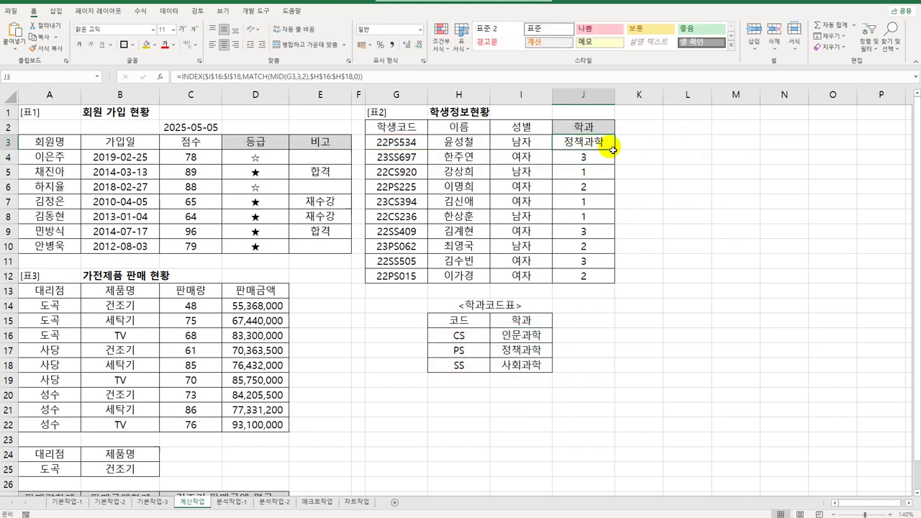
drag(616, 149, 605, 282)
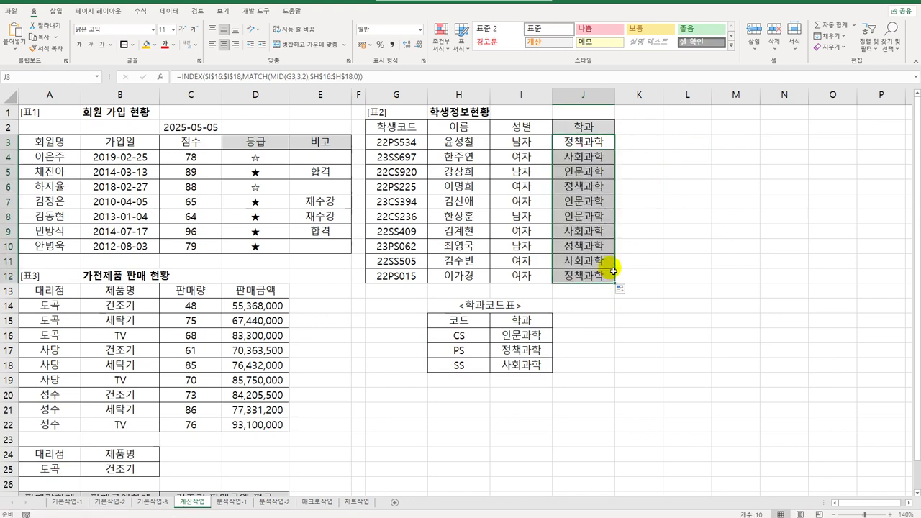
Review the nested MATCH part of the J3 formula and add 1 as the INDEX column number.
click(588, 148)
double_click(588, 148)
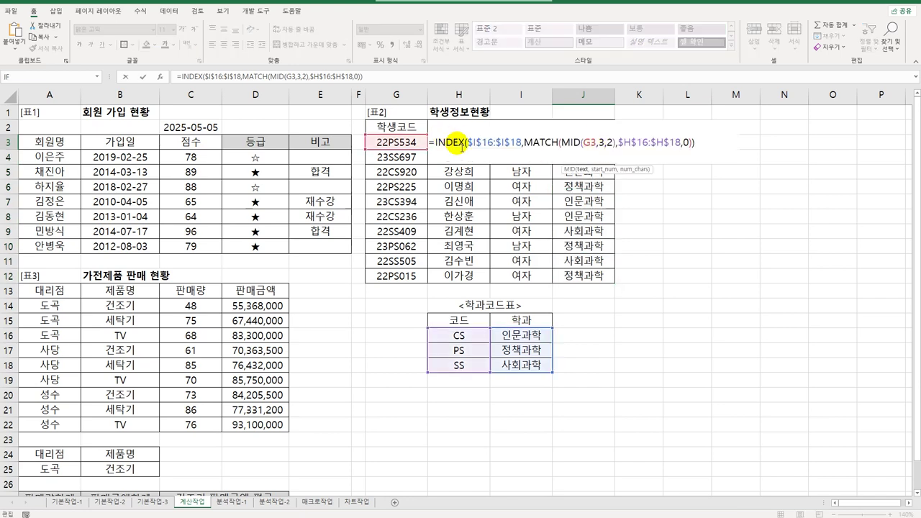
drag(467, 144, 692, 157)
click(524, 144)
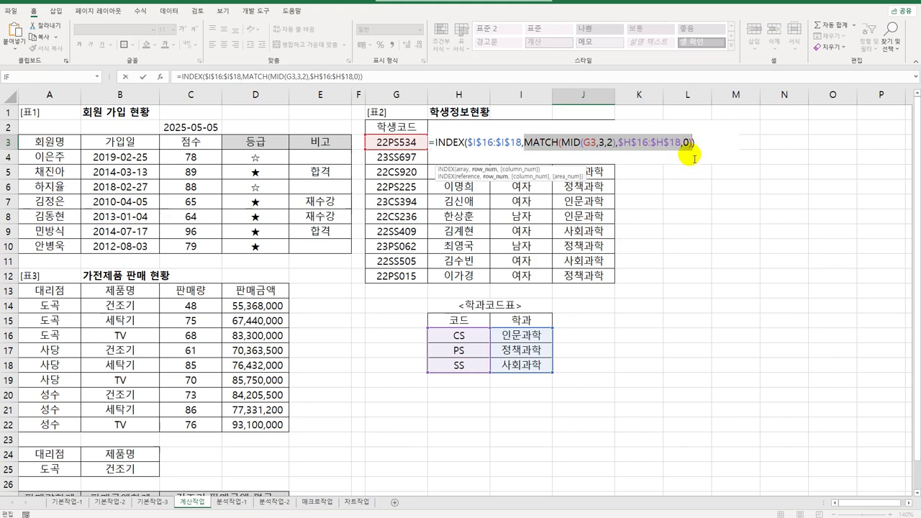
click(692, 144)
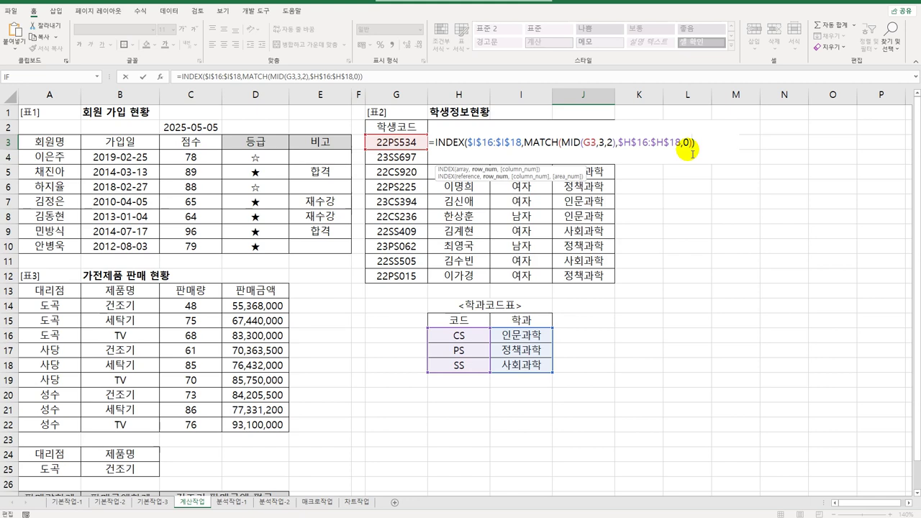
text(,1)
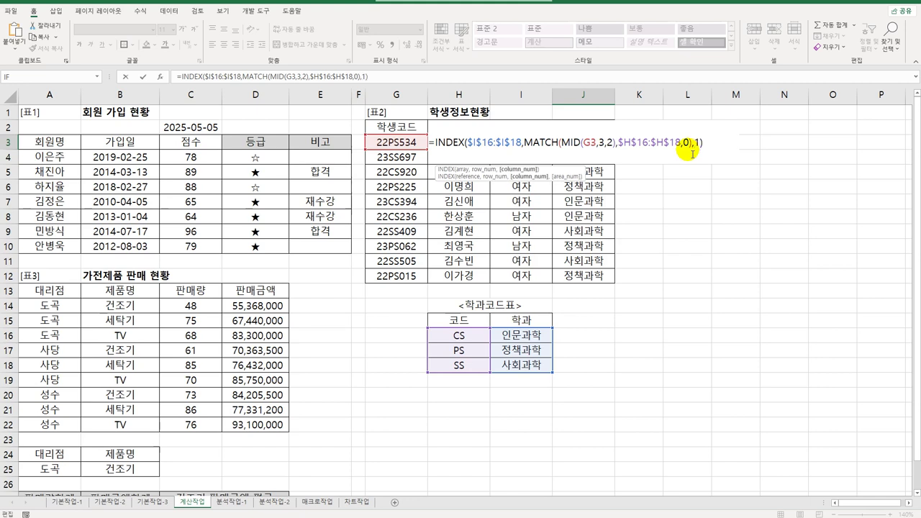
key(Return)
Fill the updated INDEX formula from J3 down through J12.
click(611, 144)
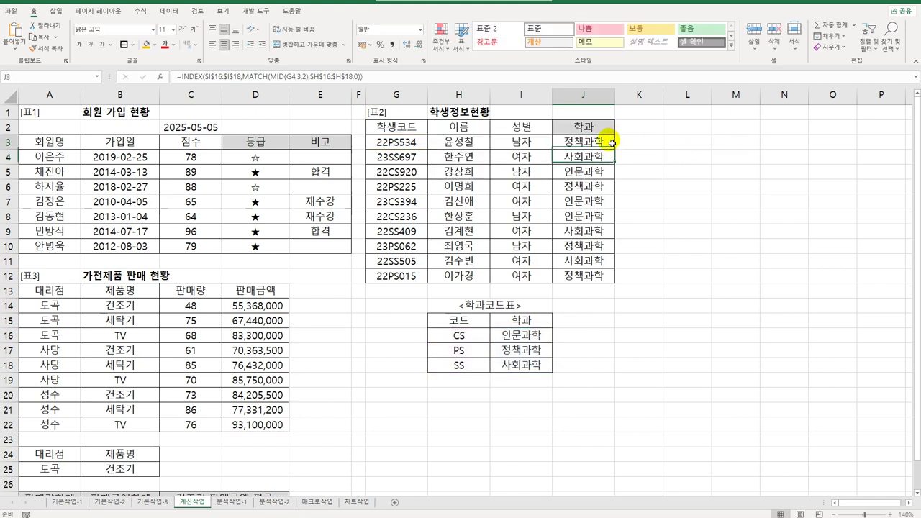
drag(617, 150, 596, 277)
click(595, 281)
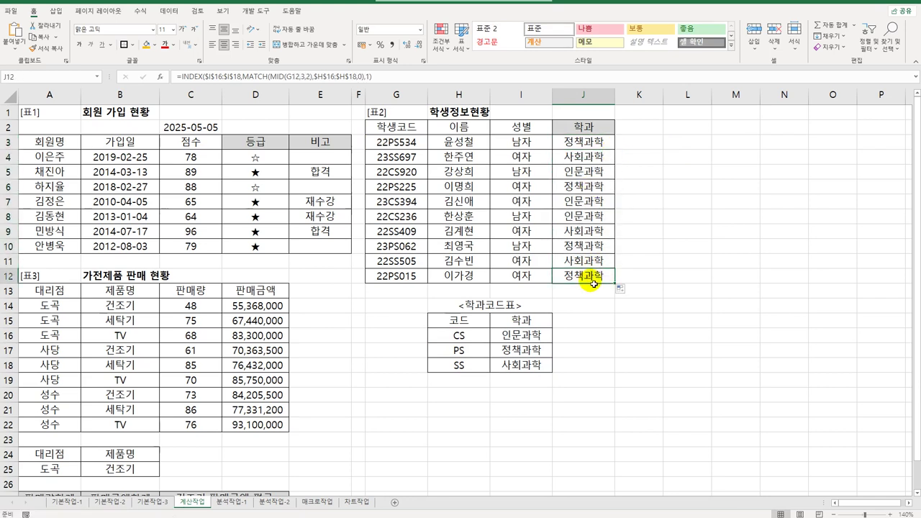
Examine the 대리점 and 제품명 criteria lists in A25:B25 and the 판매량합계 and 판매금액합계 result cells of 표3.
scroll(189, 403, down, 3)
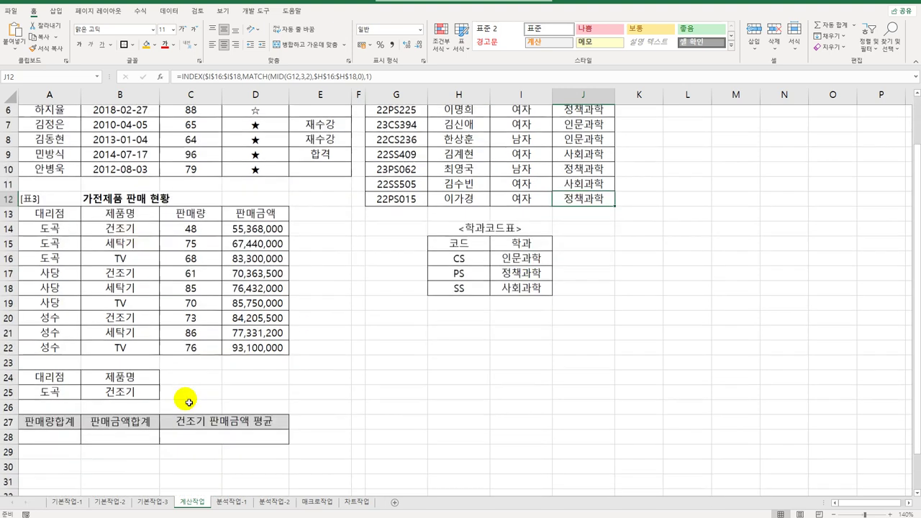
click(68, 384)
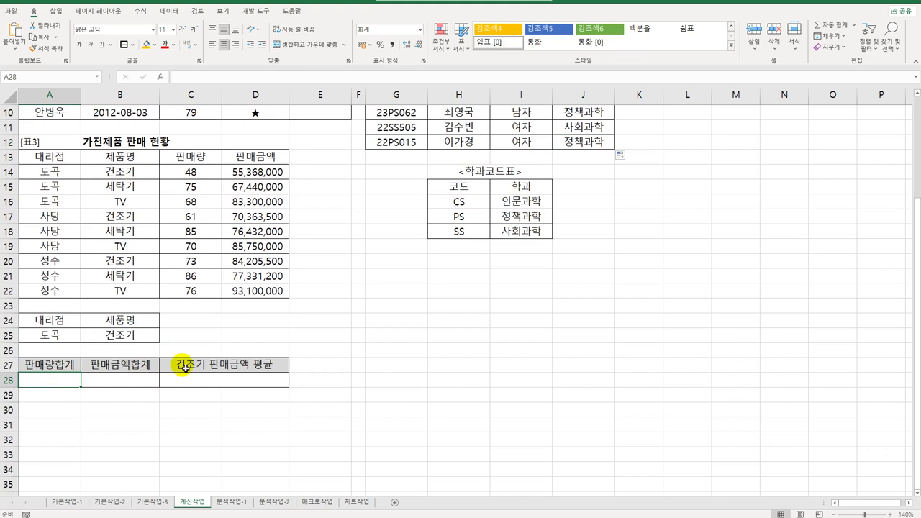
click(51, 336)
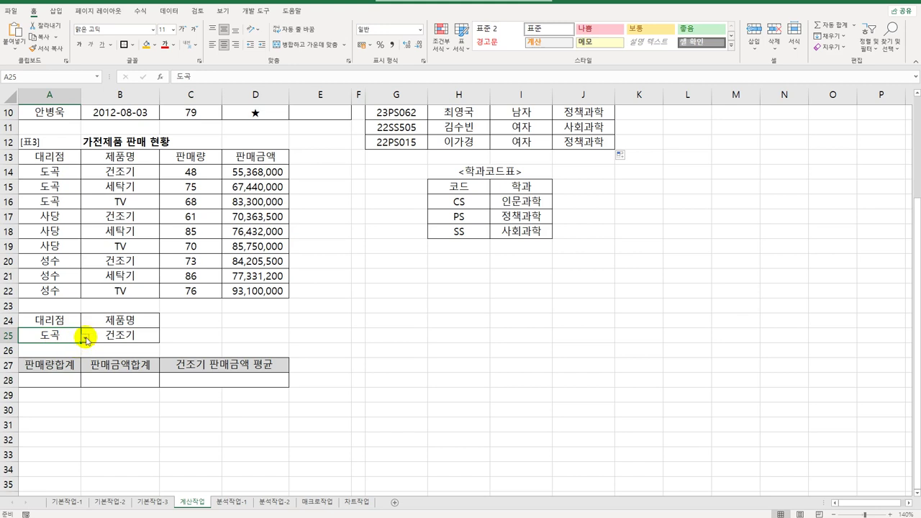
click(85, 338)
click(86, 338)
click(154, 339)
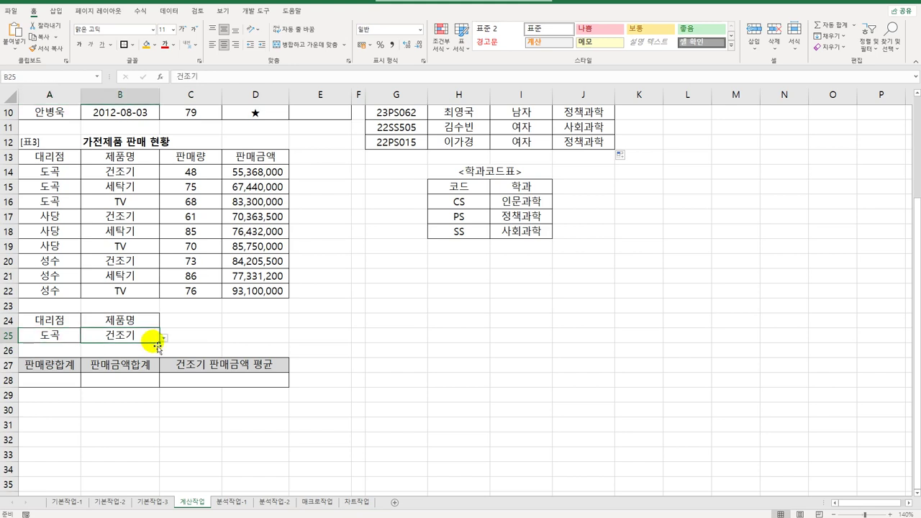
click(163, 340)
click(163, 340)
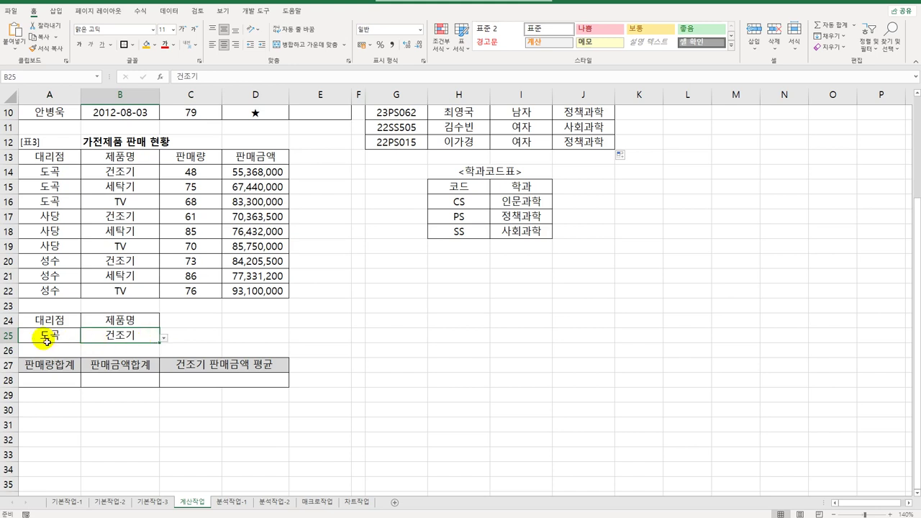
click(59, 366)
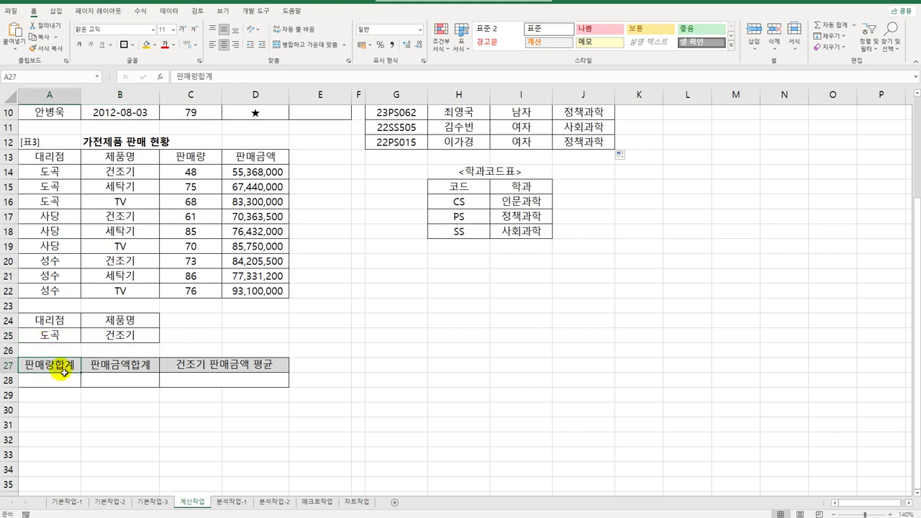
click(122, 374)
click(58, 382)
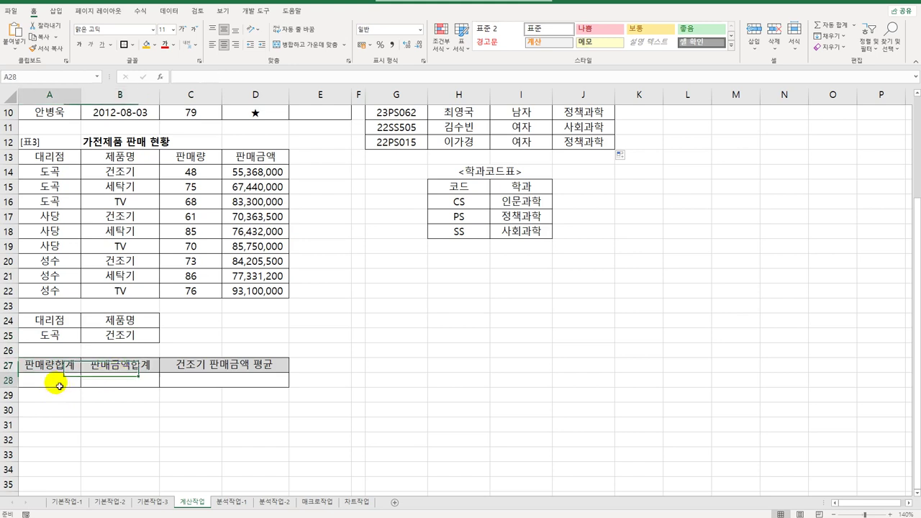
click(137, 386)
click(43, 386)
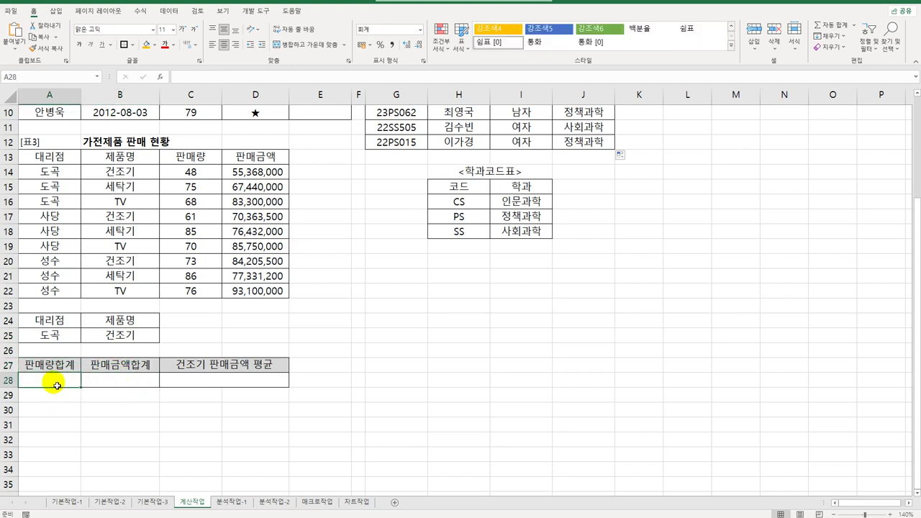
Start a SUMIFS formula in A28 for the 판매량합계, with C14:C22 as the sum range.
click(116, 384)
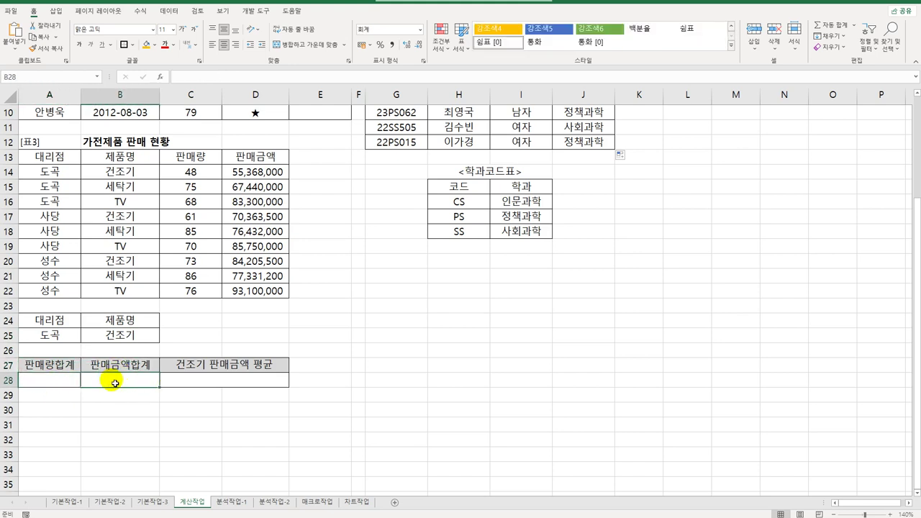
click(58, 387)
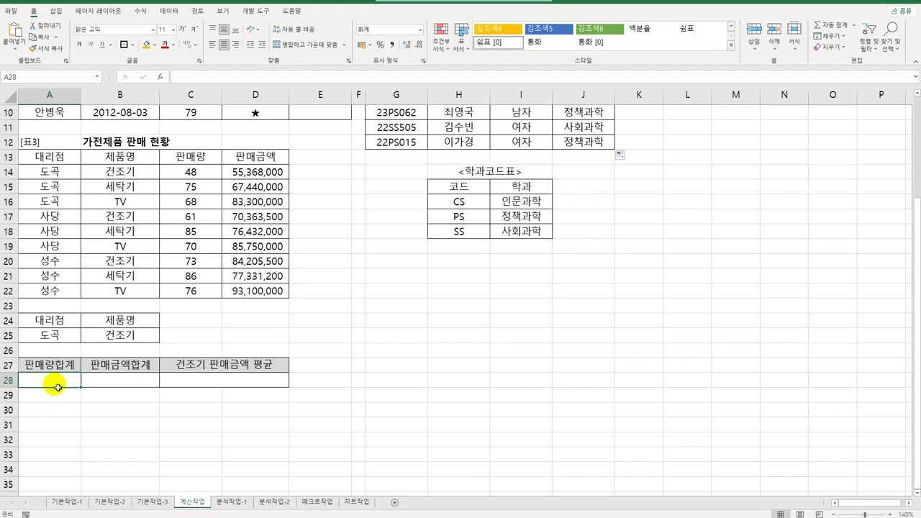
text(=s)
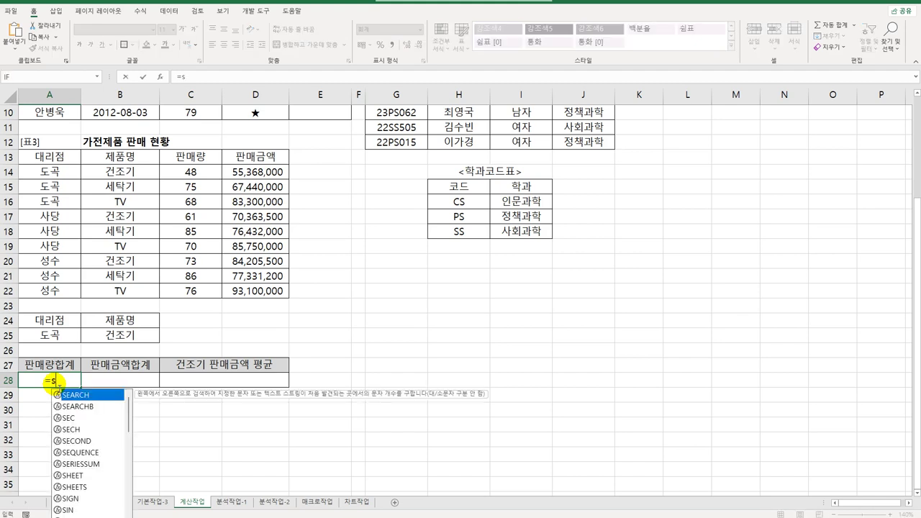
text(umifs)
key(Tab)
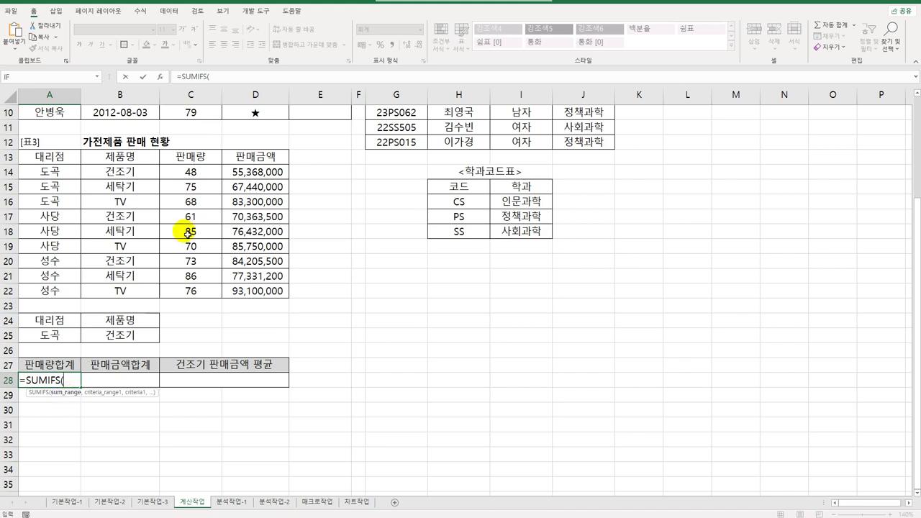
drag(191, 171, 202, 295)
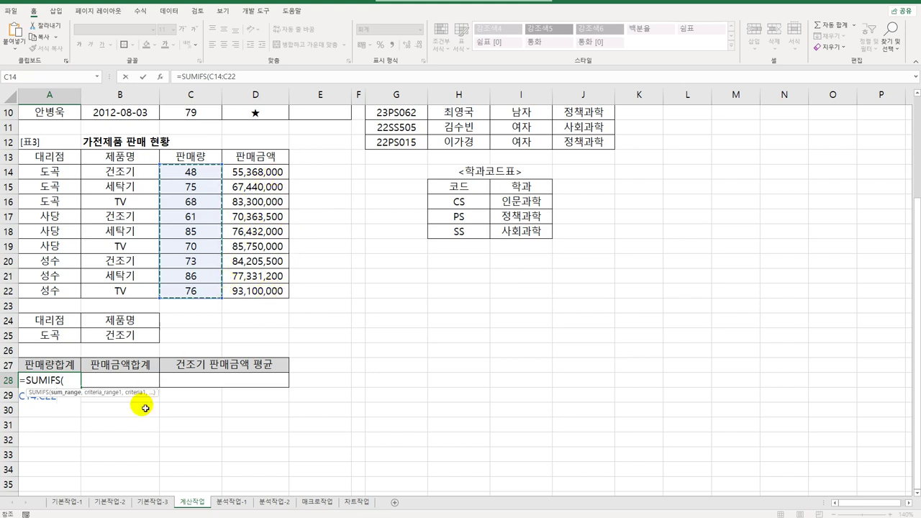
text(,)
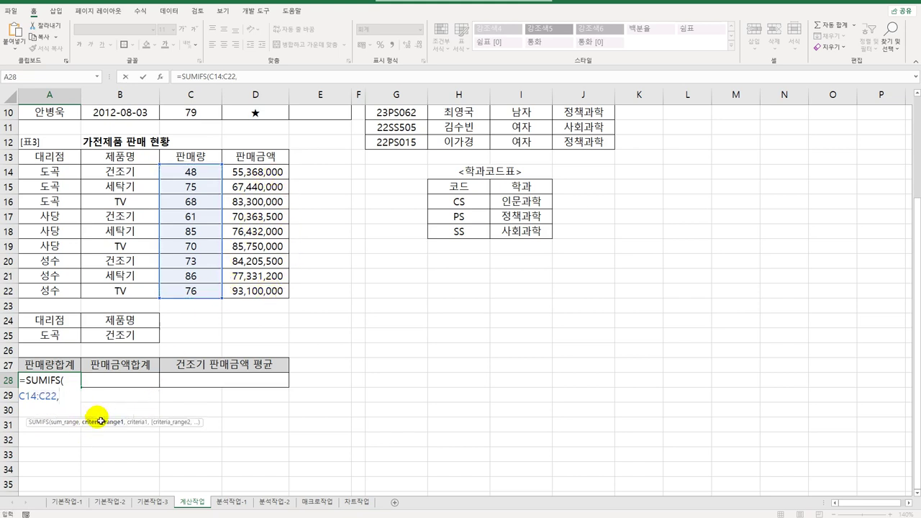
Add the 대리점 condition to the A28 formula, using absolute range $A$14:$A$22 and criterion $A$25.
drag(49, 172, 48, 290)
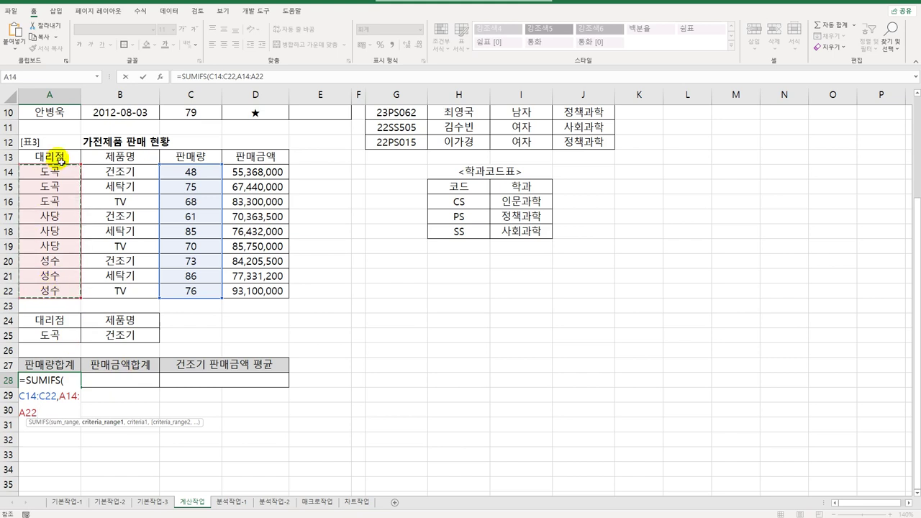
key(F4)
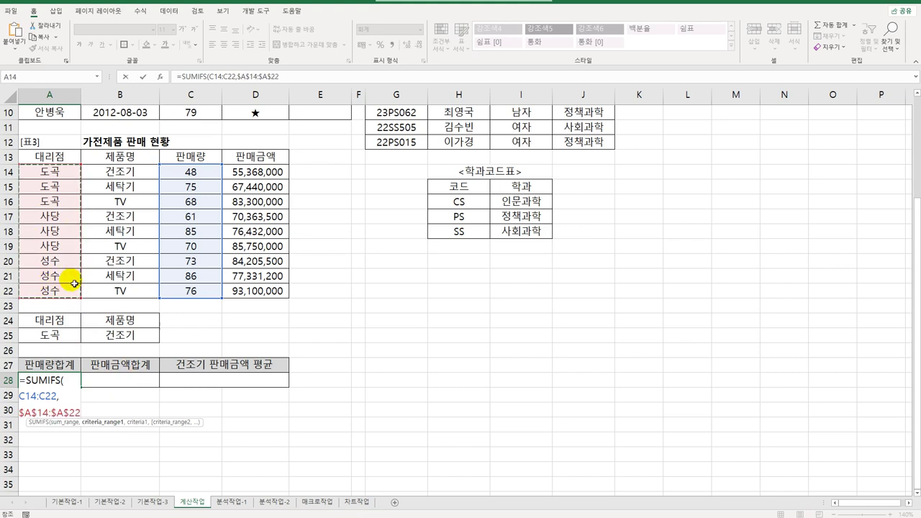
text(,)
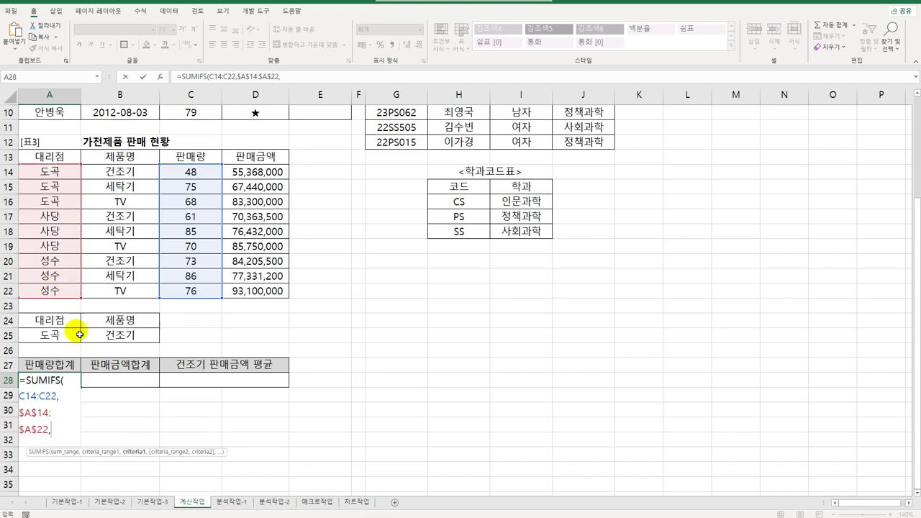
click(75, 342)
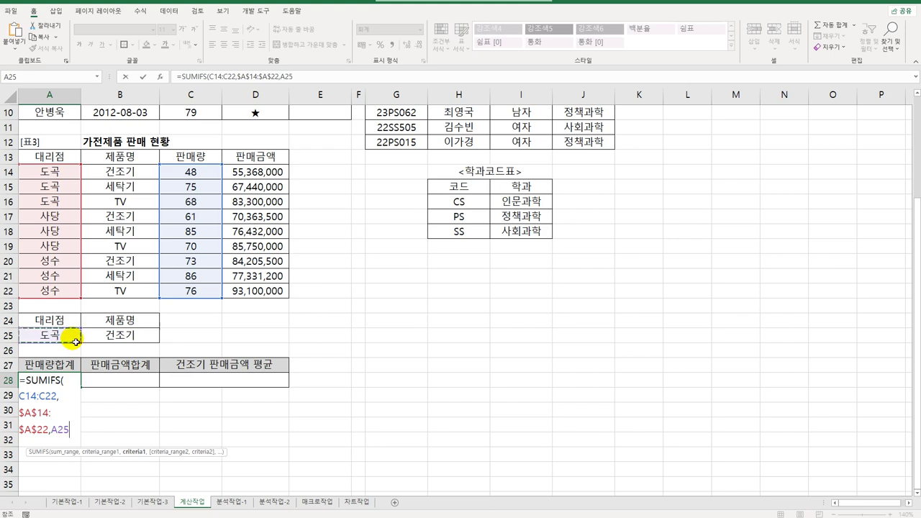
key(F4)
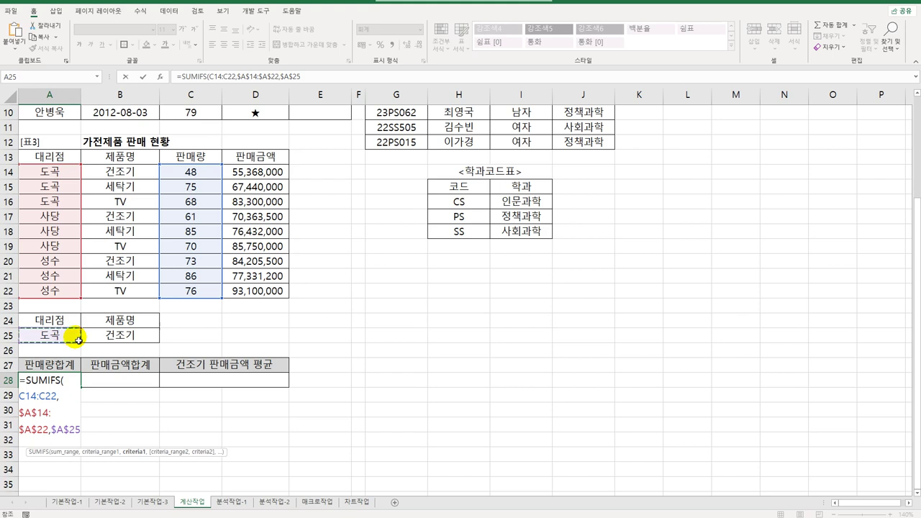
text(,)
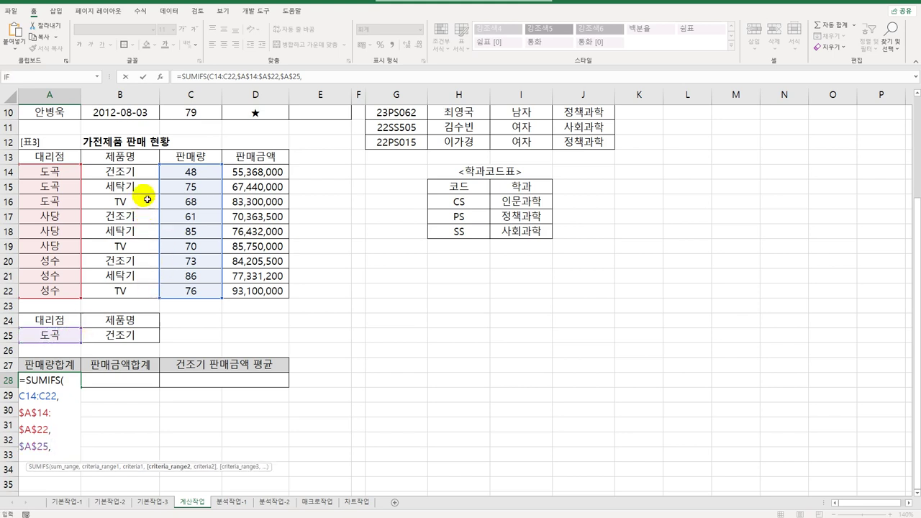
Add the 제품명 condition with absolute range $B$14:$B$22 and criterion $B$25, and complete the SUMIFS formula in A28.
drag(140, 175, 144, 287)
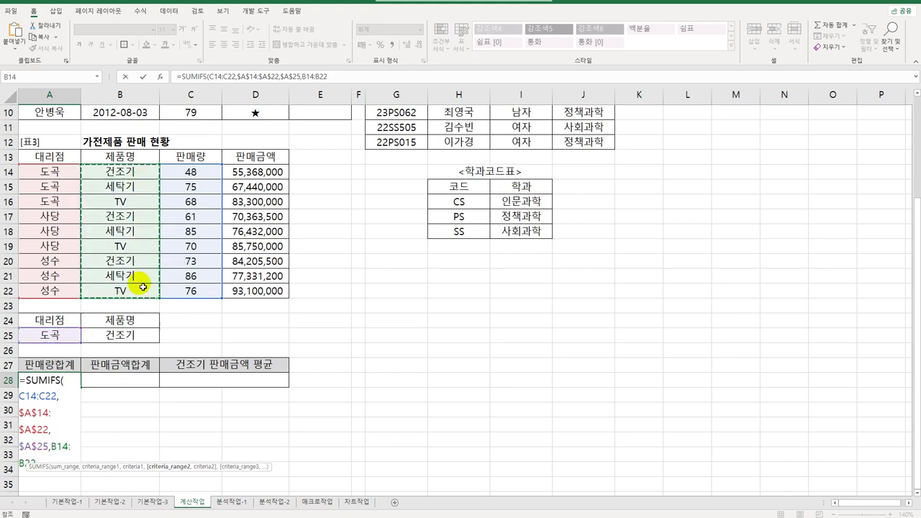
key(F4)
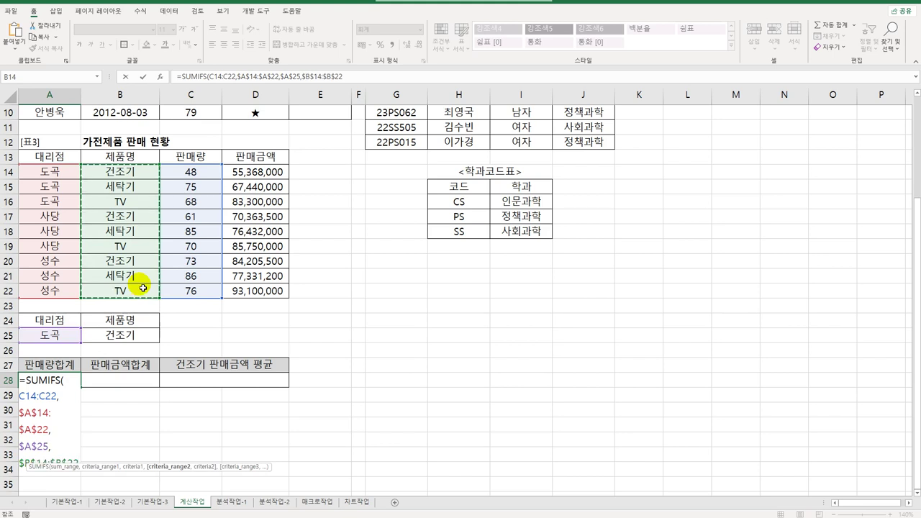
text(,)
click(152, 342)
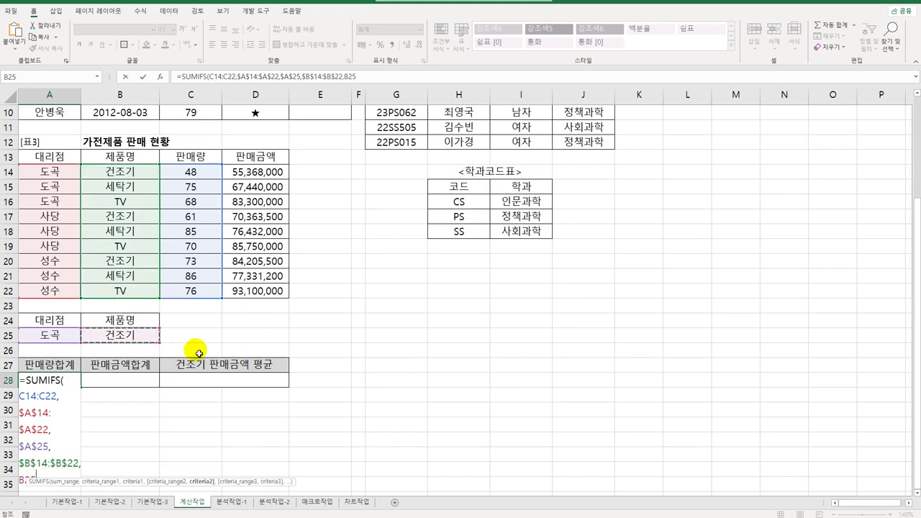
key(F4)
text())
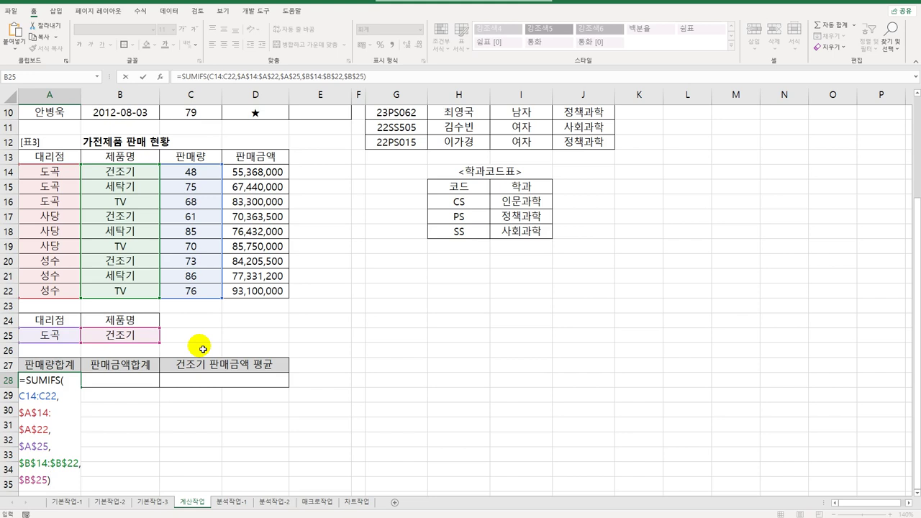
key(Return)
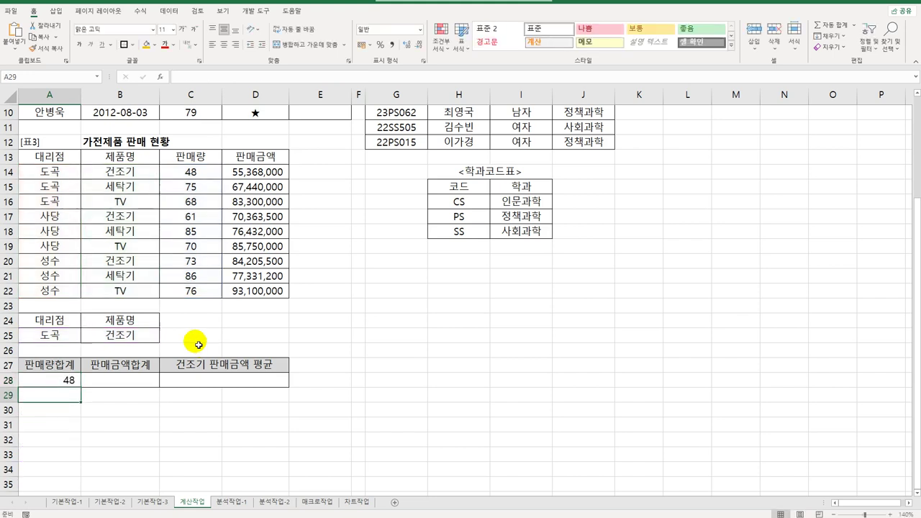
Fill the SUMIFS formula from A28 across to B28 for the 판매금액합계.
click(52, 387)
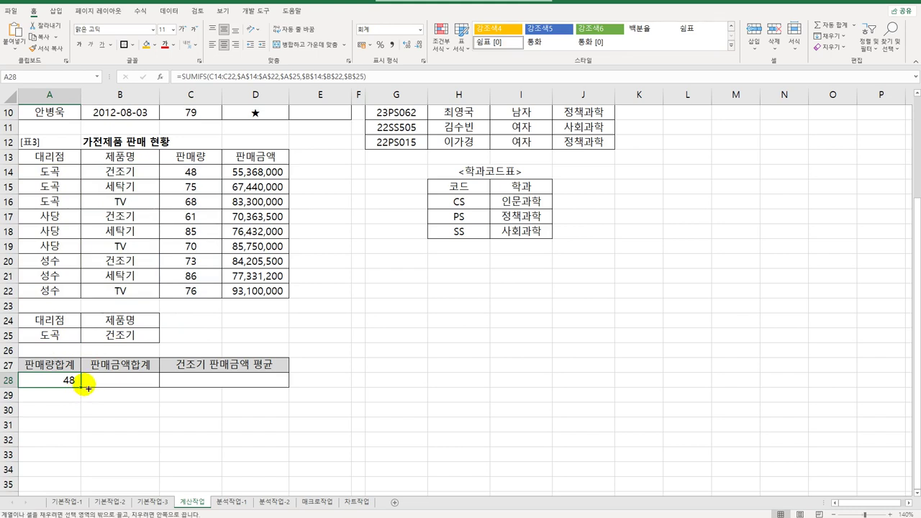
drag(85, 389, 128, 382)
click(128, 381)
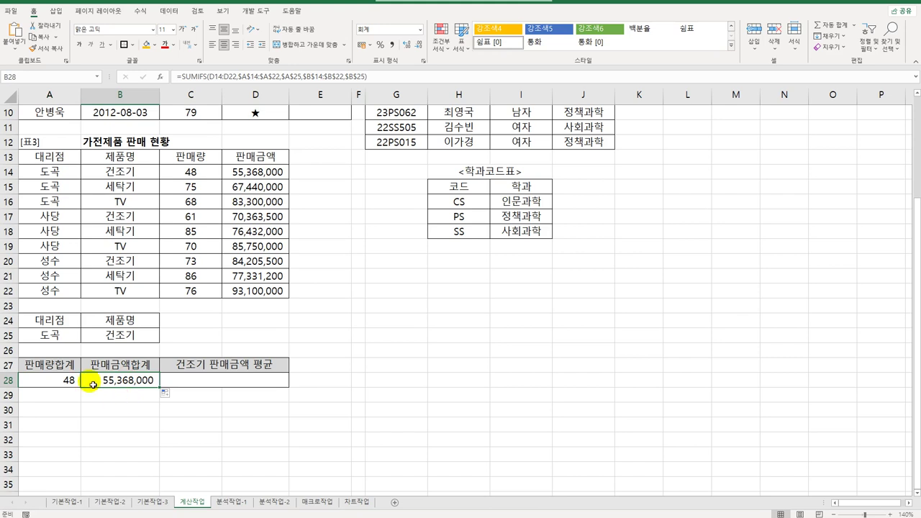
Test the totals by setting the 대리점 criterion in A25 to 사당 and the 제품명 criterion in B25 to TV.
click(70, 336)
click(84, 338)
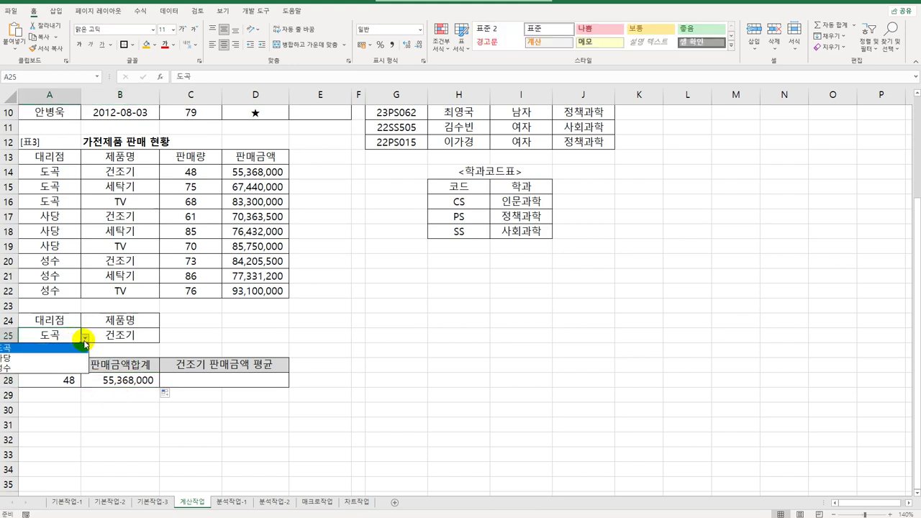
click(78, 360)
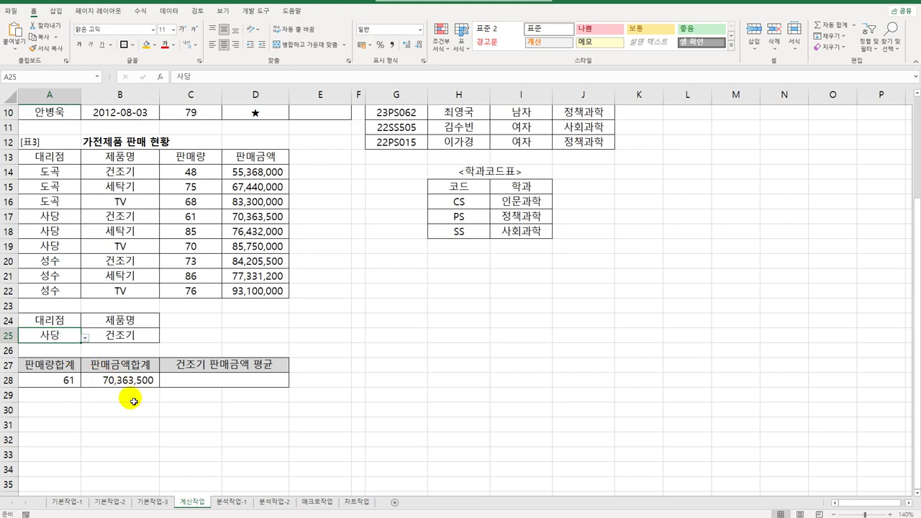
click(134, 339)
click(64, 339)
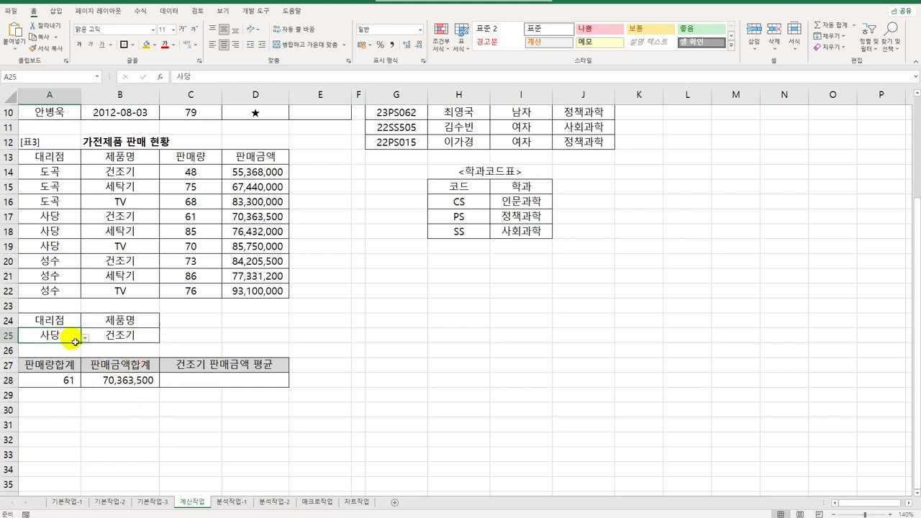
click(135, 334)
click(166, 338)
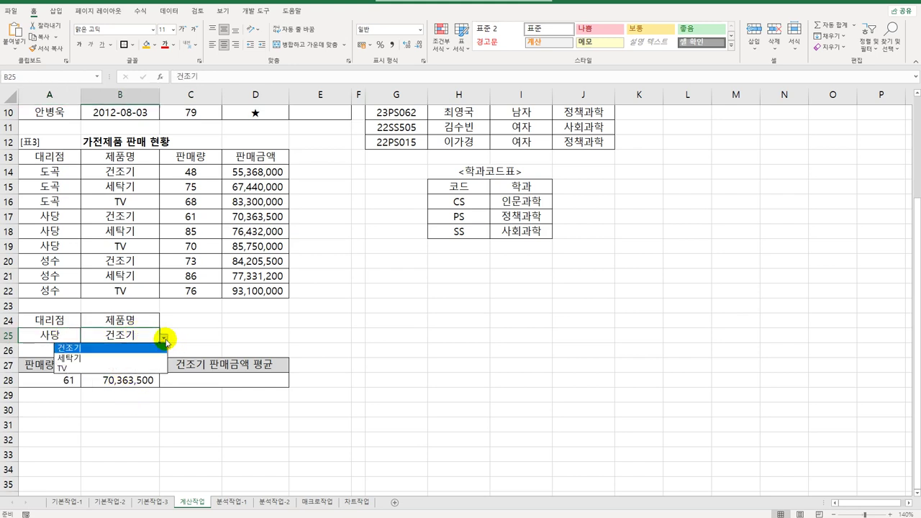
click(142, 371)
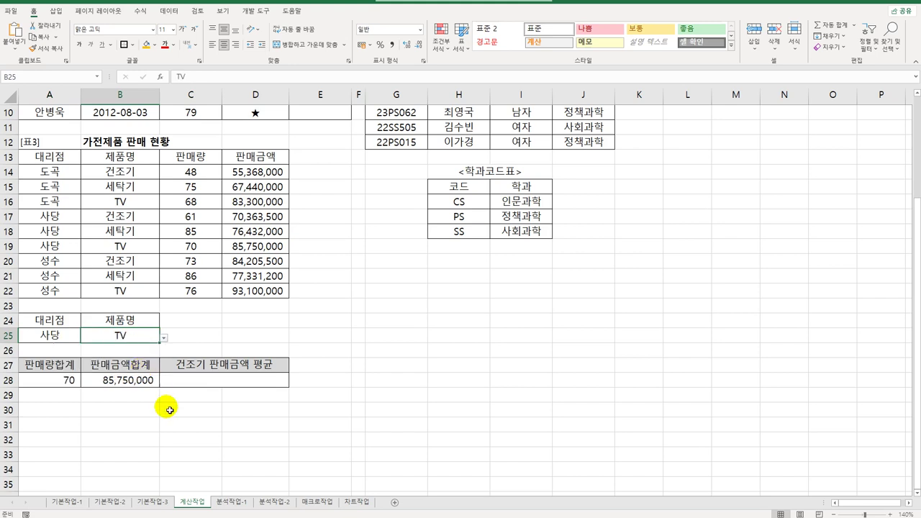
Set the 제품명 criterion in B25 back to 건조기 and the 대리점 criterion in A25 back to 도곡.
click(165, 337)
click(146, 356)
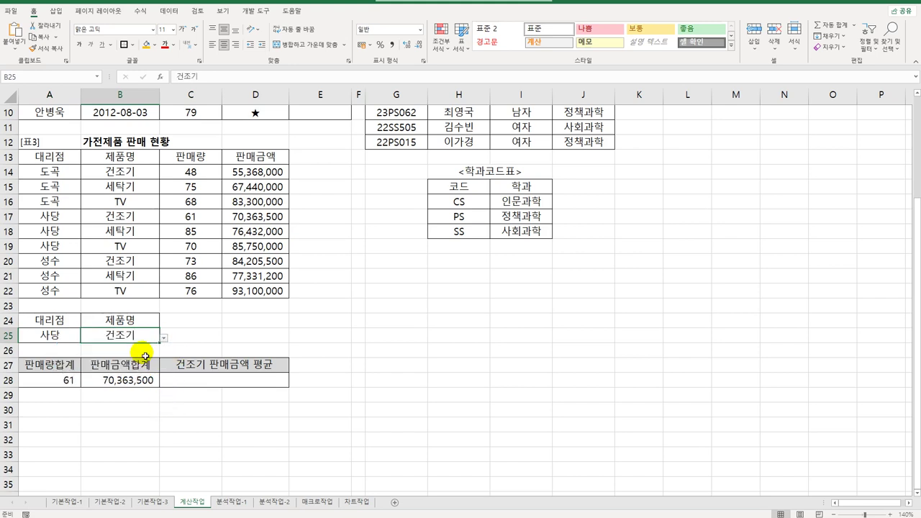
click(65, 335)
click(84, 338)
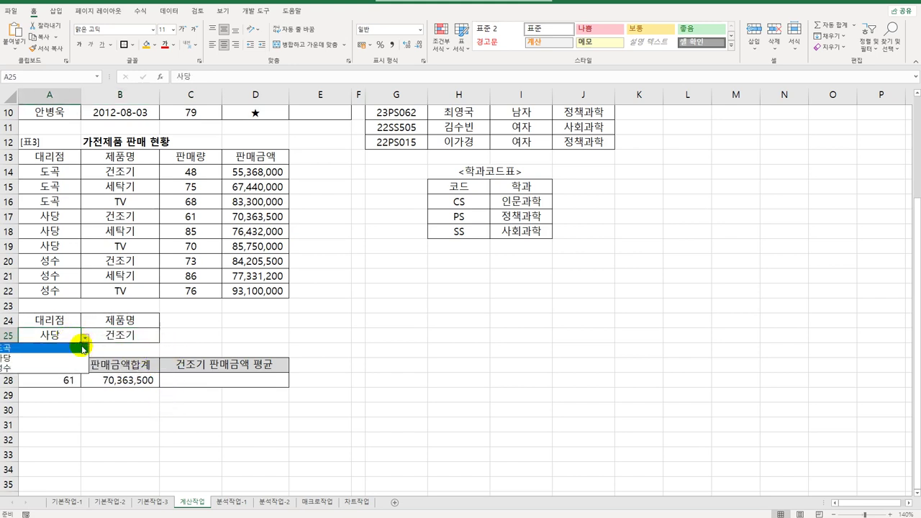
click(83, 348)
Compare the 도곡 건조기 row with the totals in row 28, and examine the 제품명 and 판매금액 ranges needed for the 건조기 average.
click(184, 381)
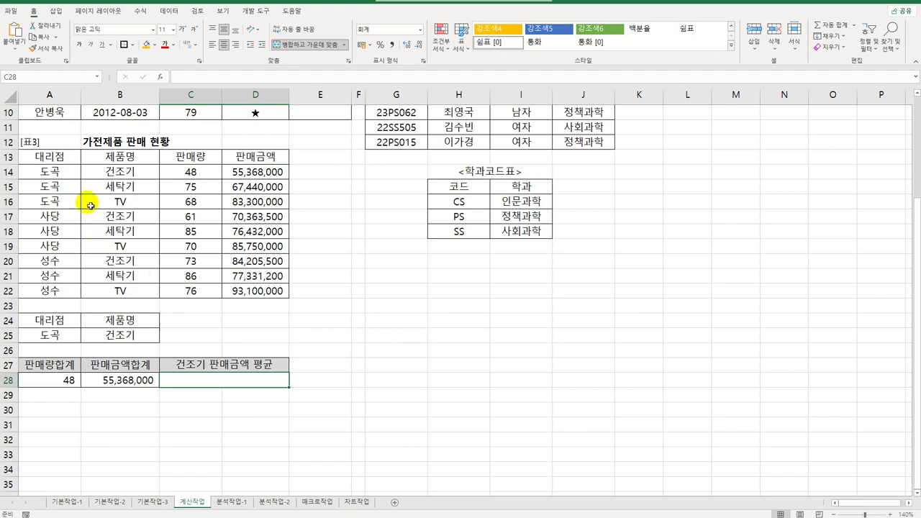
drag(75, 173, 264, 176)
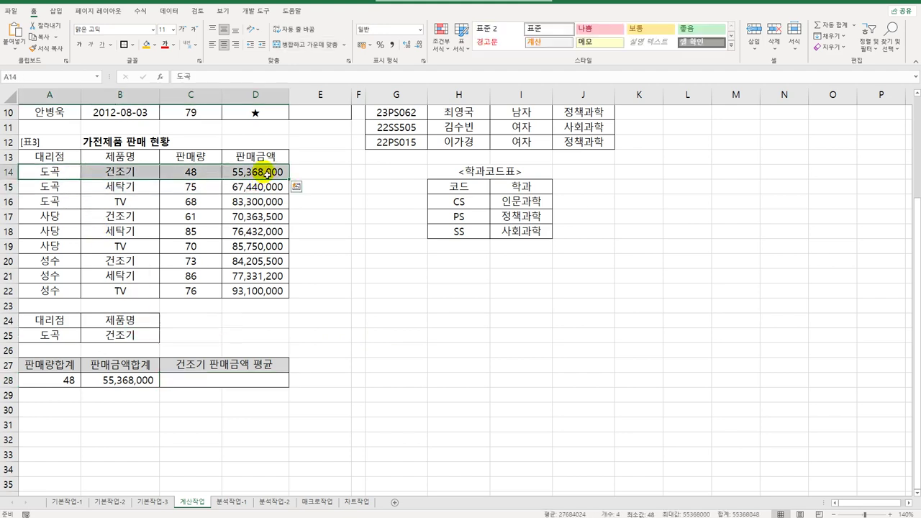
click(266, 176)
click(167, 380)
click(140, 384)
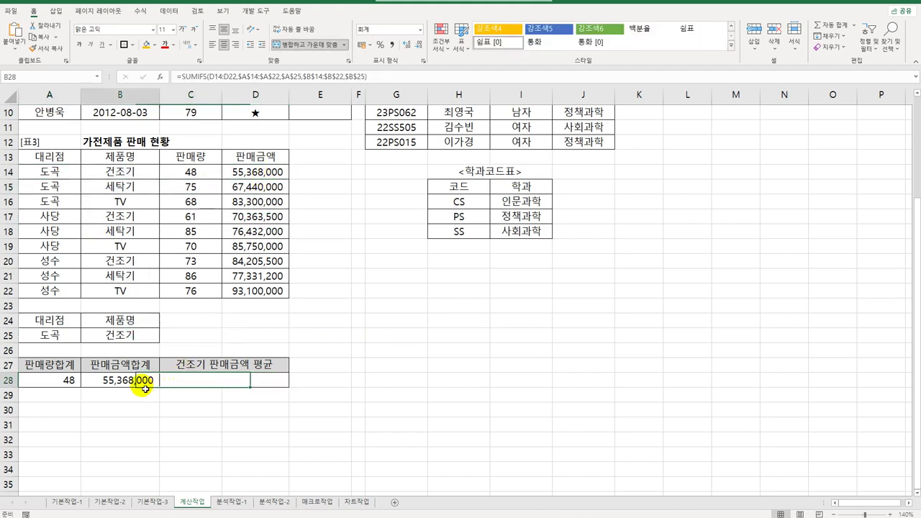
click(175, 387)
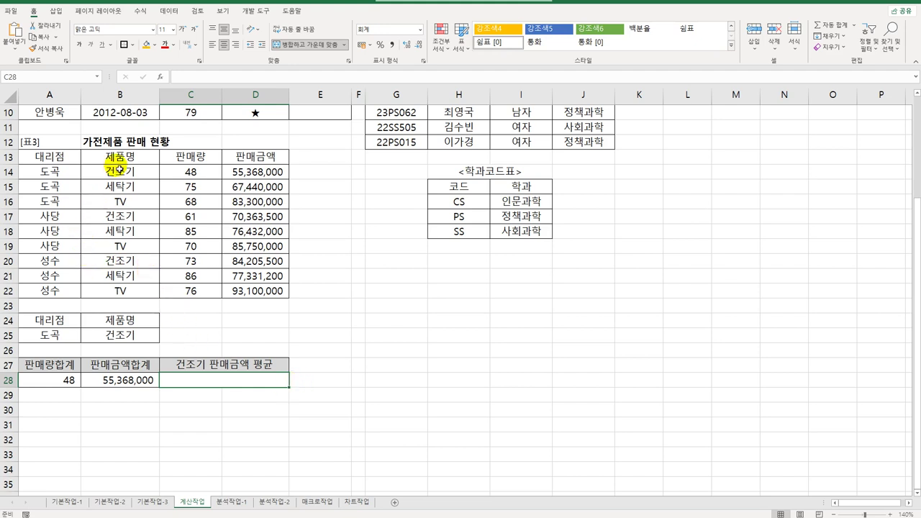
drag(119, 173, 132, 293)
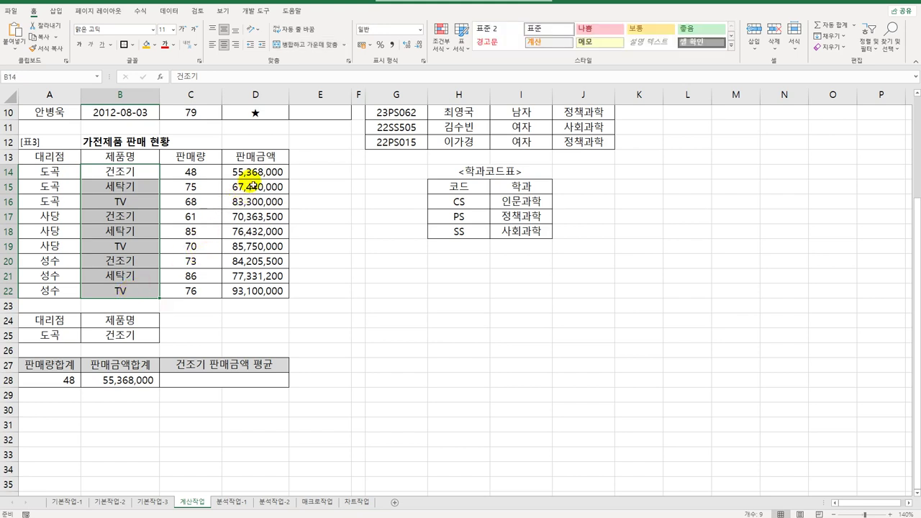
drag(250, 174, 253, 291)
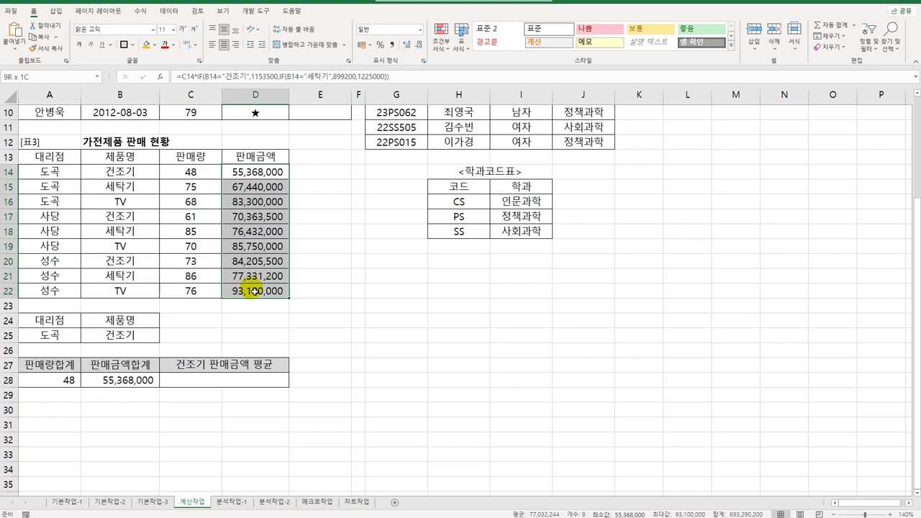
drag(255, 290, 254, 291)
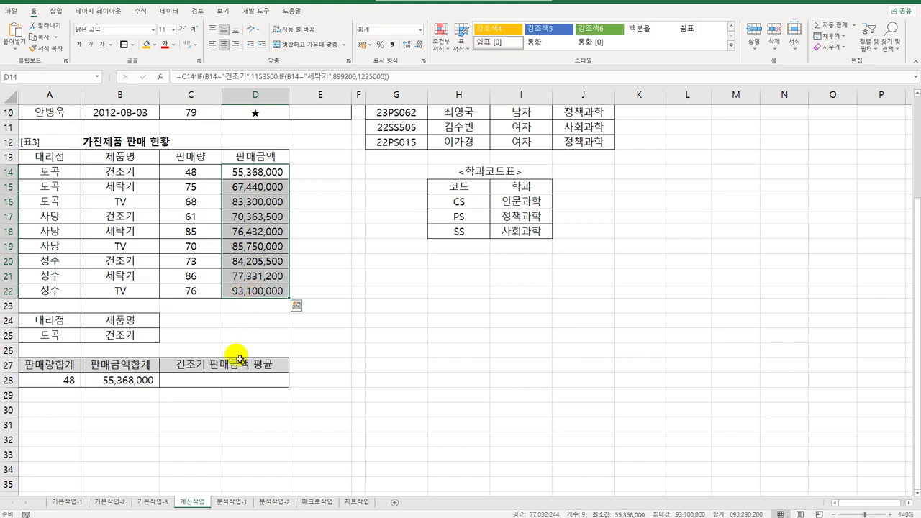
Enter =SUMIF(B14:B22,"건조기",D14:D22) in C28 to total the 건조기 판매금액.
click(239, 381)
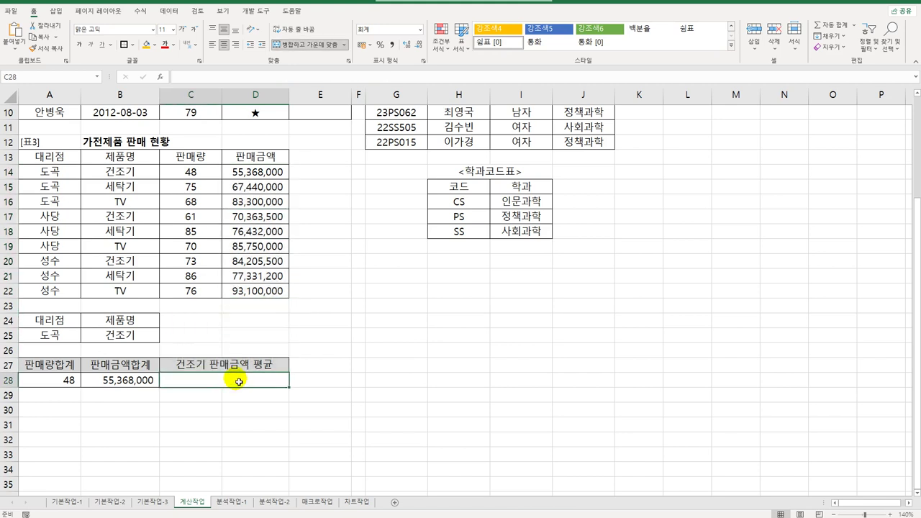
text(=)
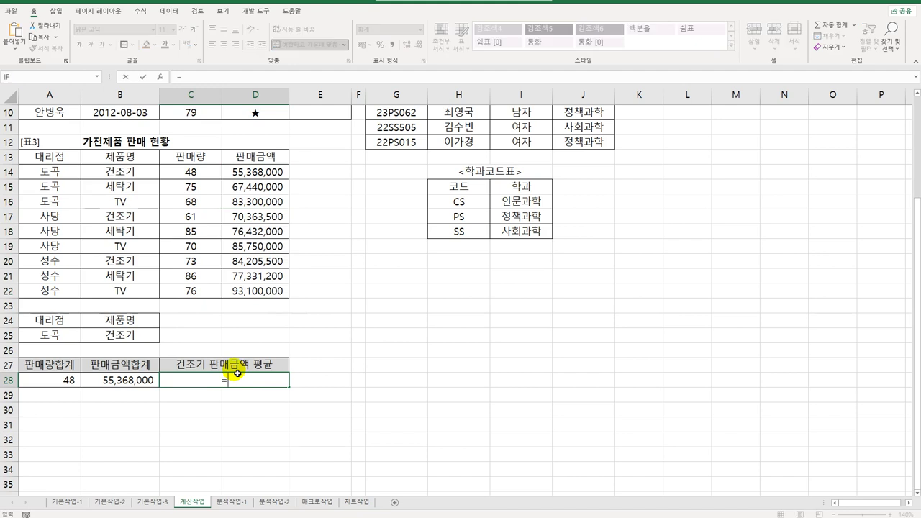
text(sum)
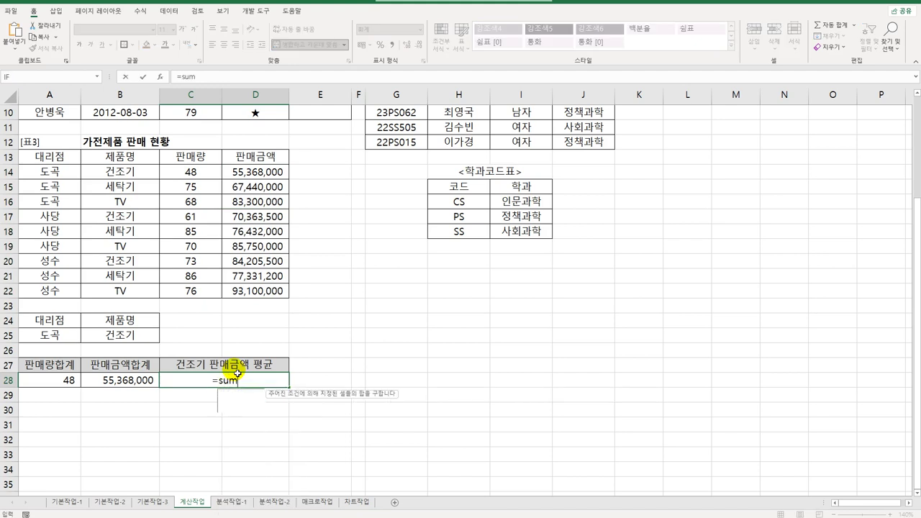
text(if)
key(Tab)
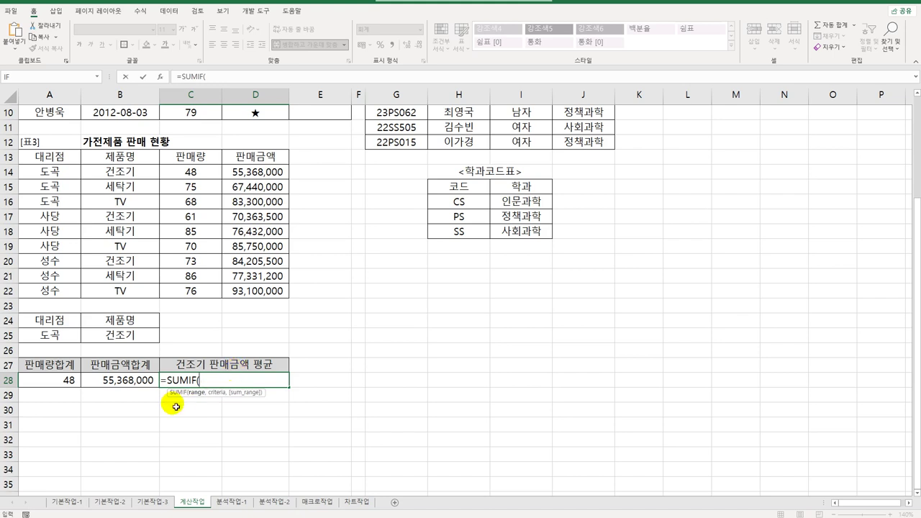
drag(142, 179, 141, 291)
text(,)
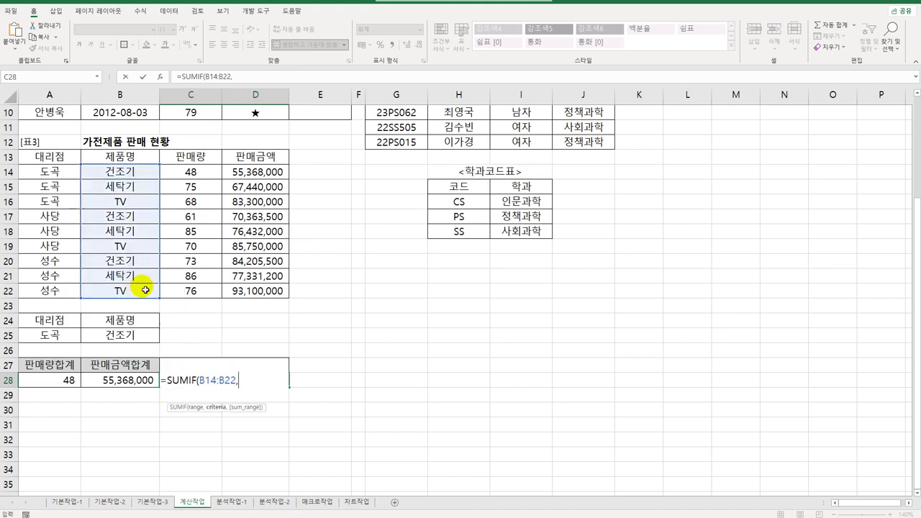
text("건조기",)
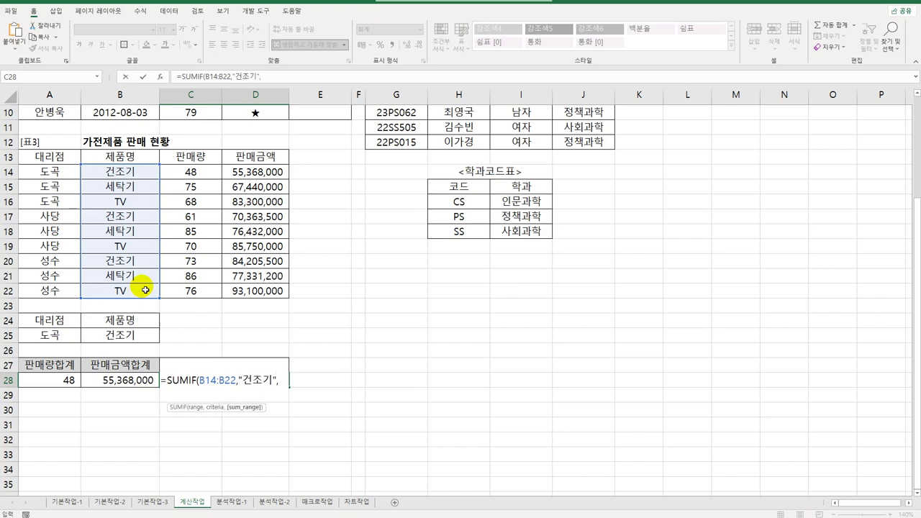
drag(243, 171, 259, 297)
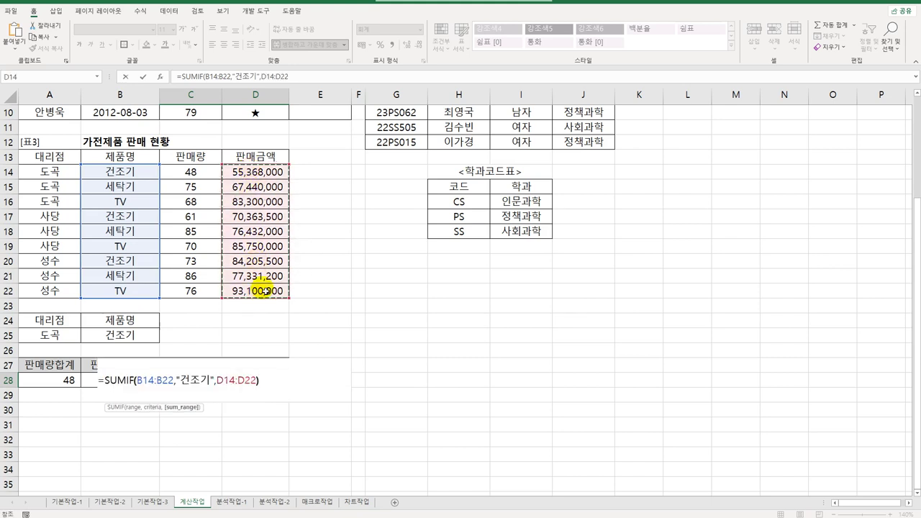
key(Return)
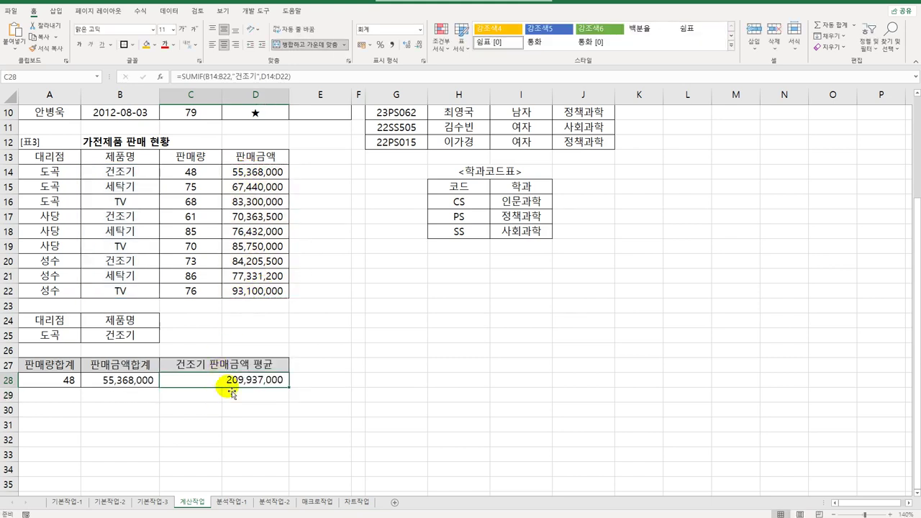
Extend the C28 formula with /COUNTIF(B14:B22,"건조기") to turn the 건조기 total into an average.
double_click(238, 380)
click(262, 380)
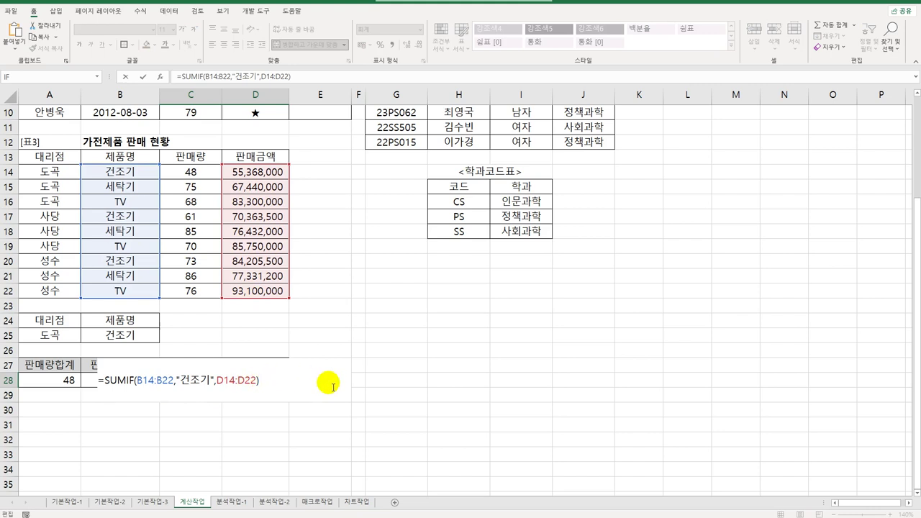
text(/countif)
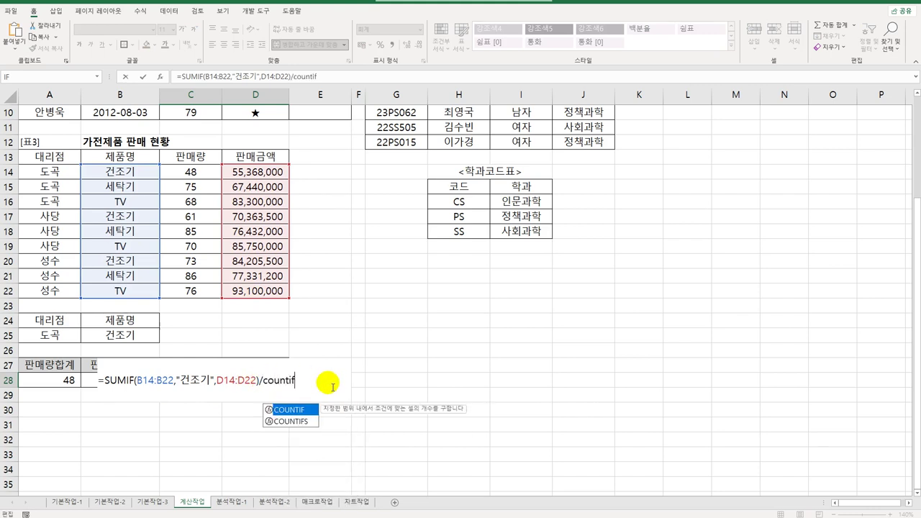
key(Tab)
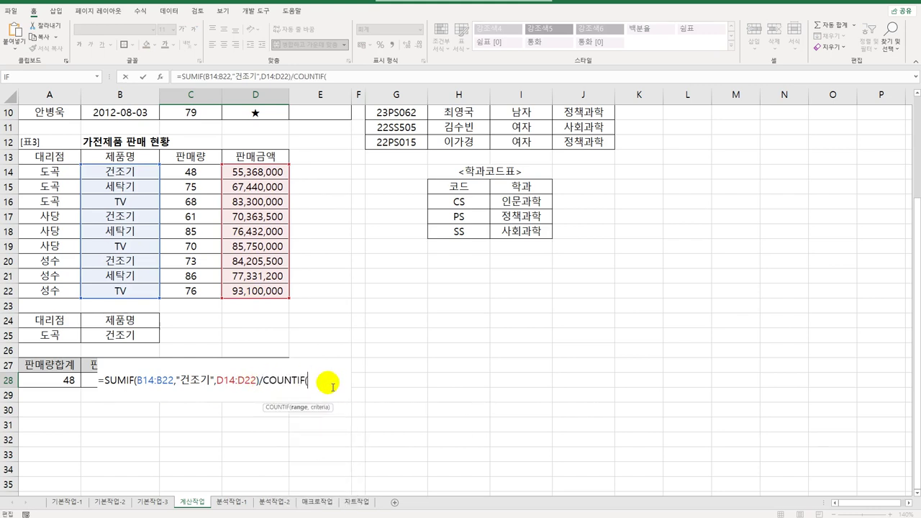
click(147, 174)
drag(147, 174, 143, 297)
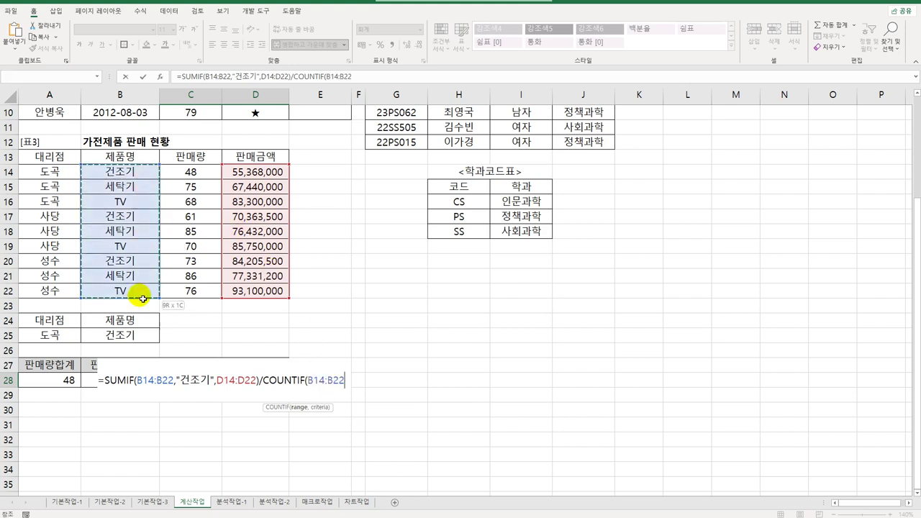
text(,")
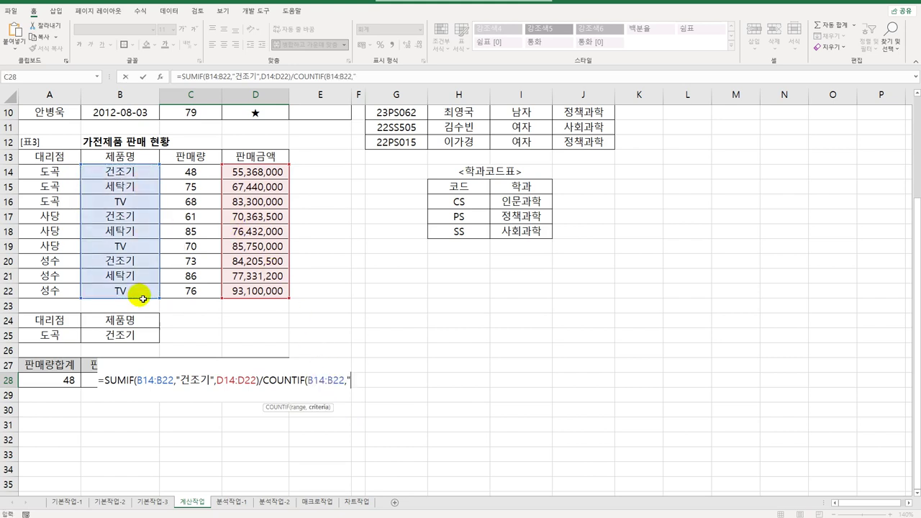
text(건조기")
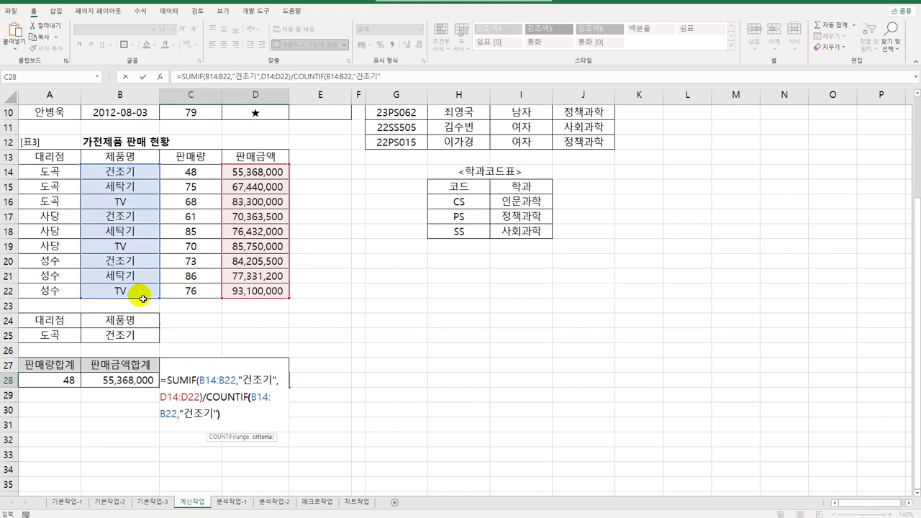
text())
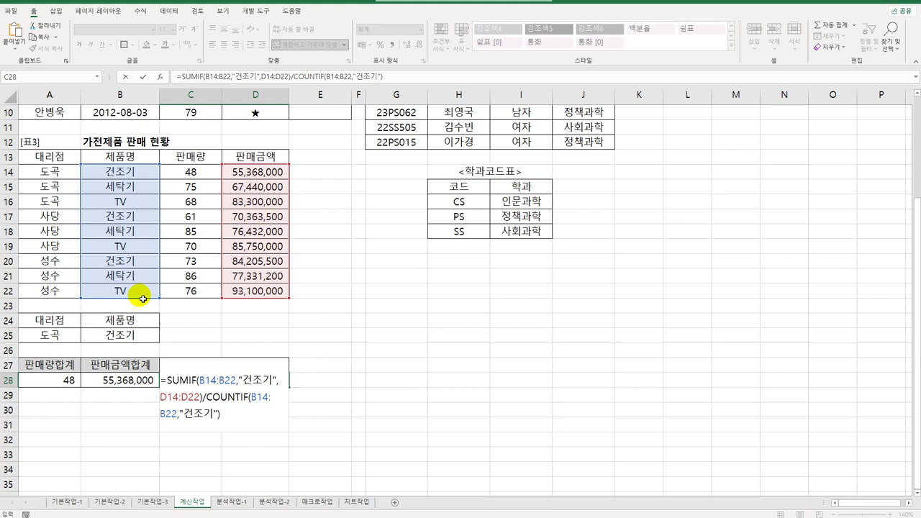
key(Return)
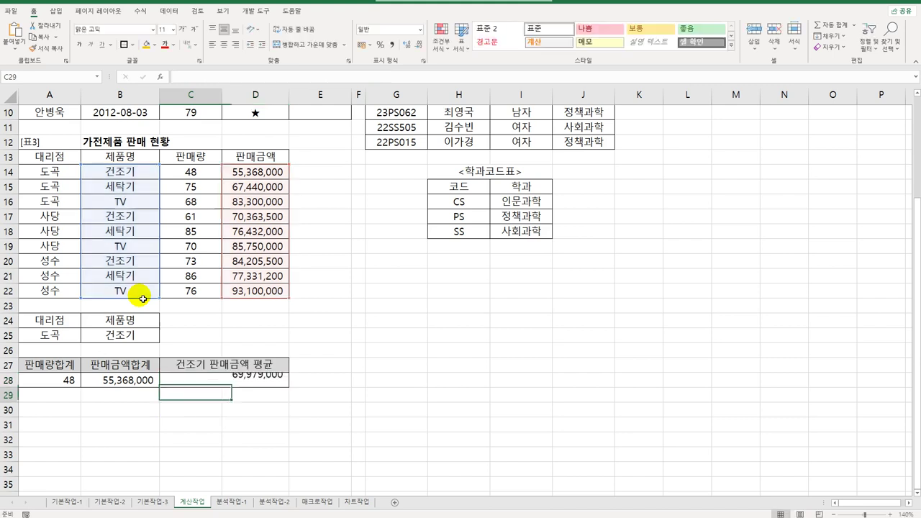
key(Up)
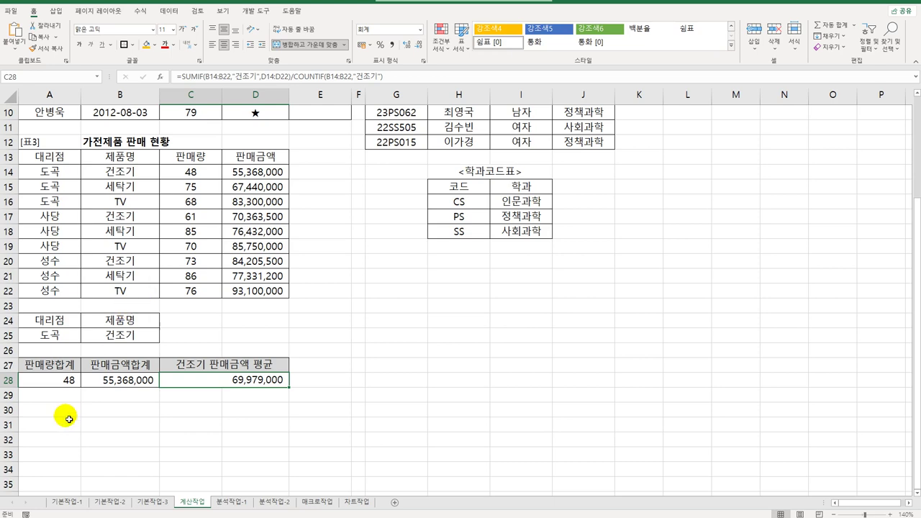
Create a pivot table on the 분석작업-1 sheet from A3:G19, placed in the existing worksheet at A25.
click(237, 502)
click(195, 206)
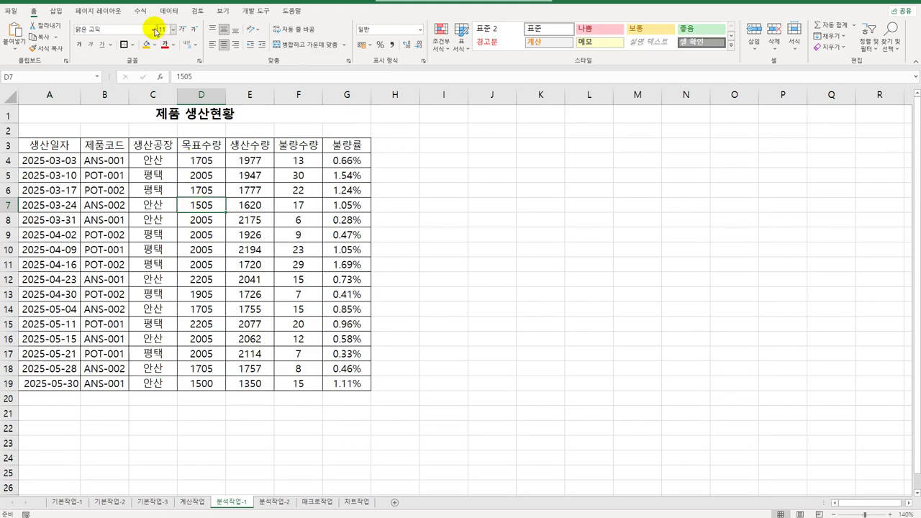
click(55, 14)
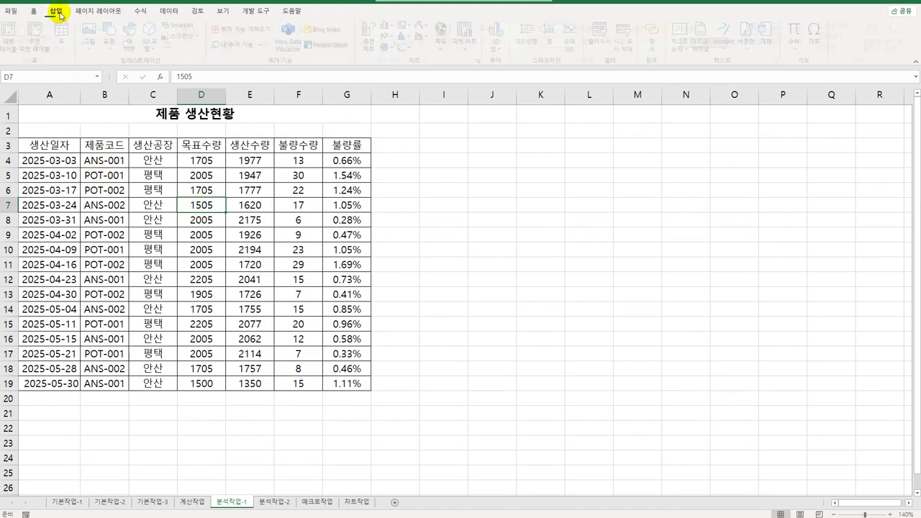
click(10, 34)
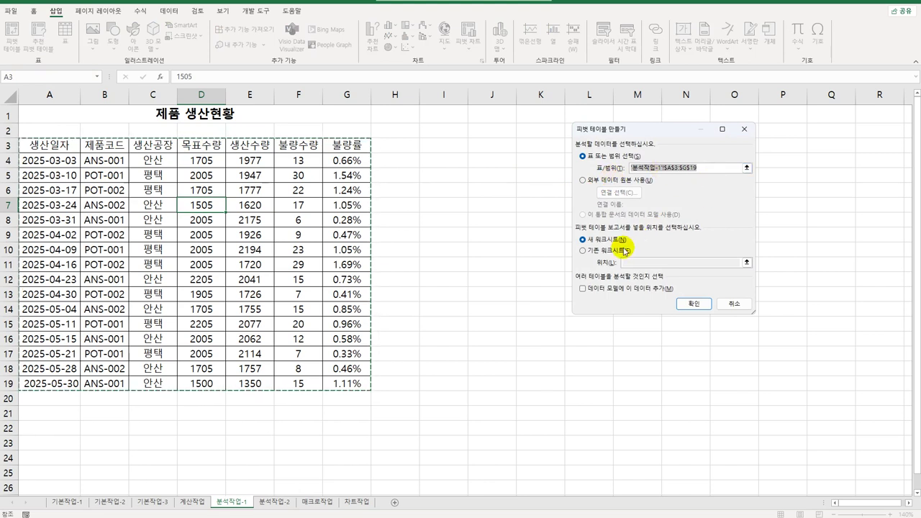
click(626, 250)
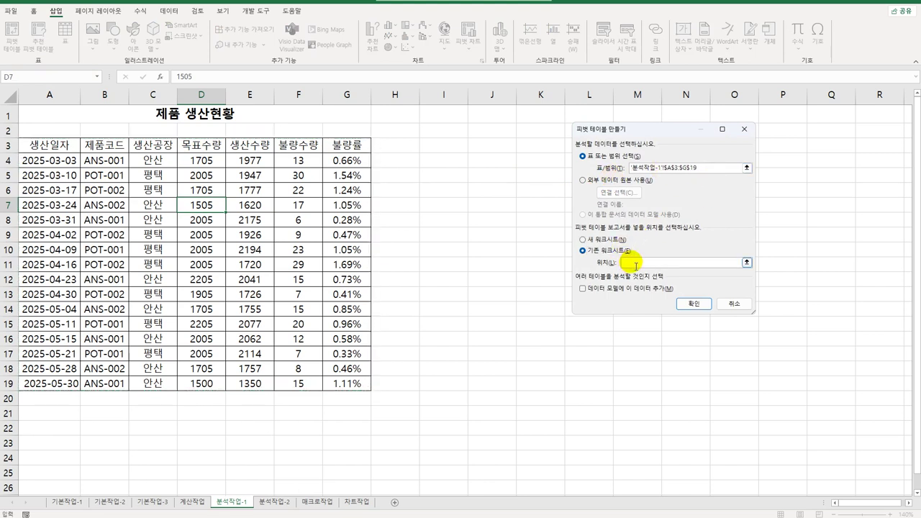
click(47, 472)
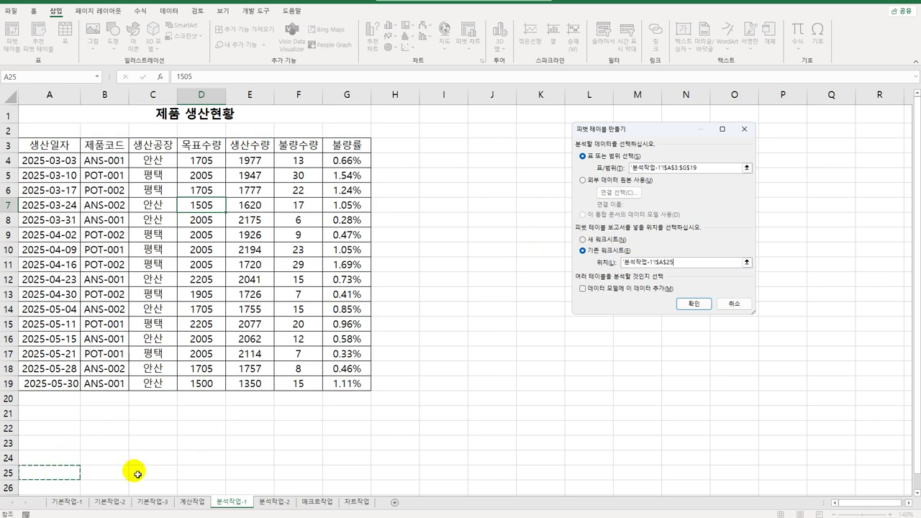
scroll(294, 405, down, 6)
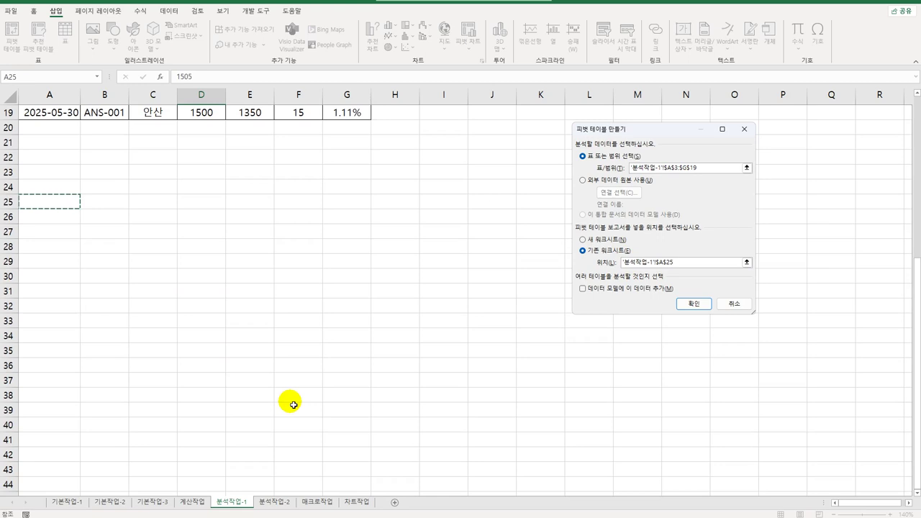
click(680, 304)
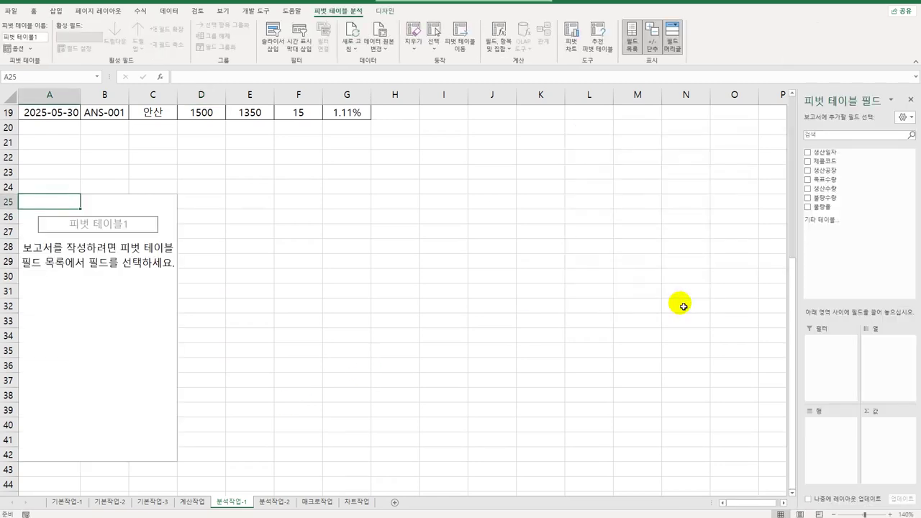
Lay out the pivot table with 제품코드 as filter, 생산일자 as rows and 생산공장 as columns.
drag(800, 265, 730, 275)
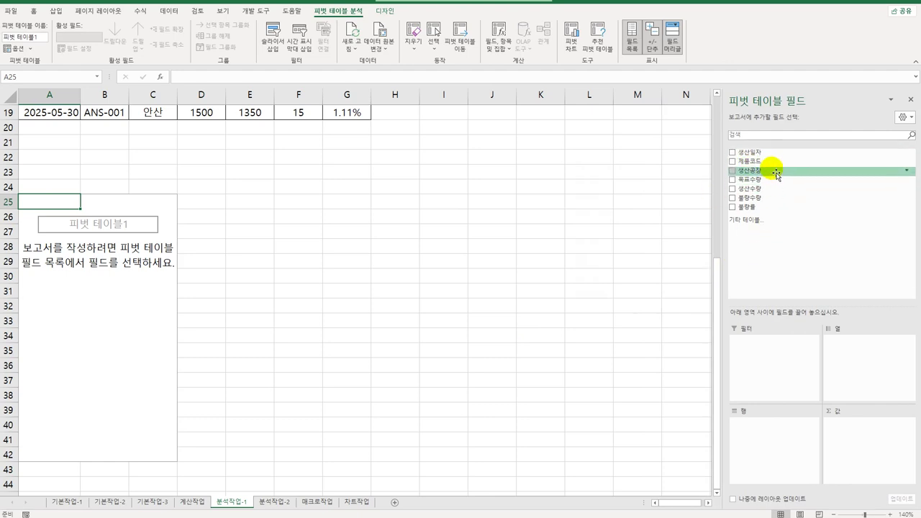
drag(762, 162, 771, 367)
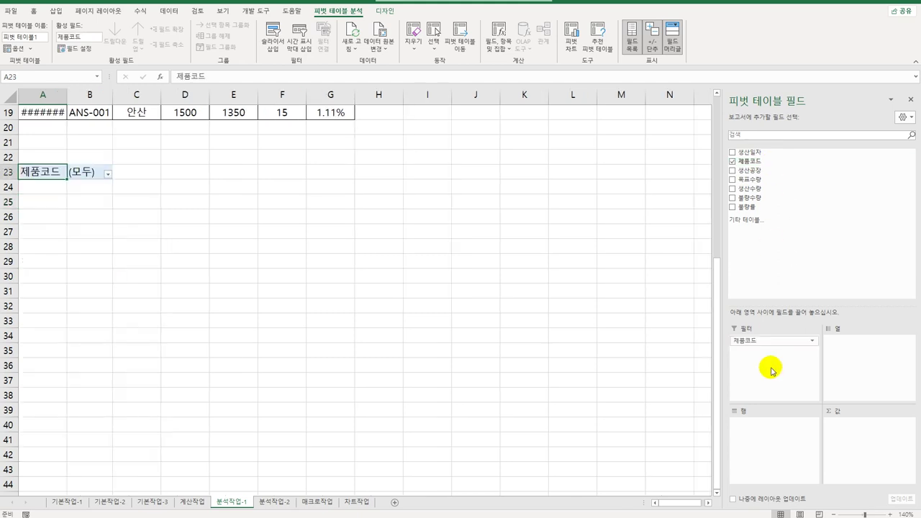
drag(761, 154, 769, 449)
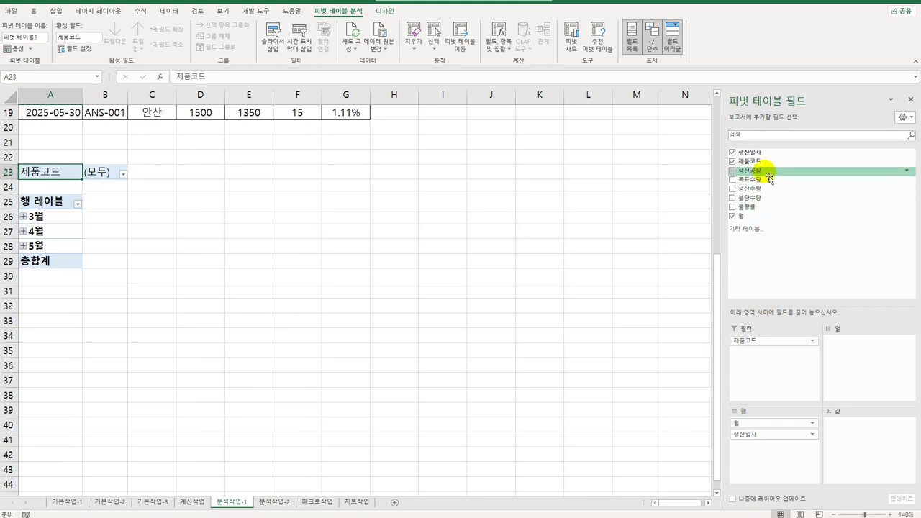
drag(769, 176, 844, 371)
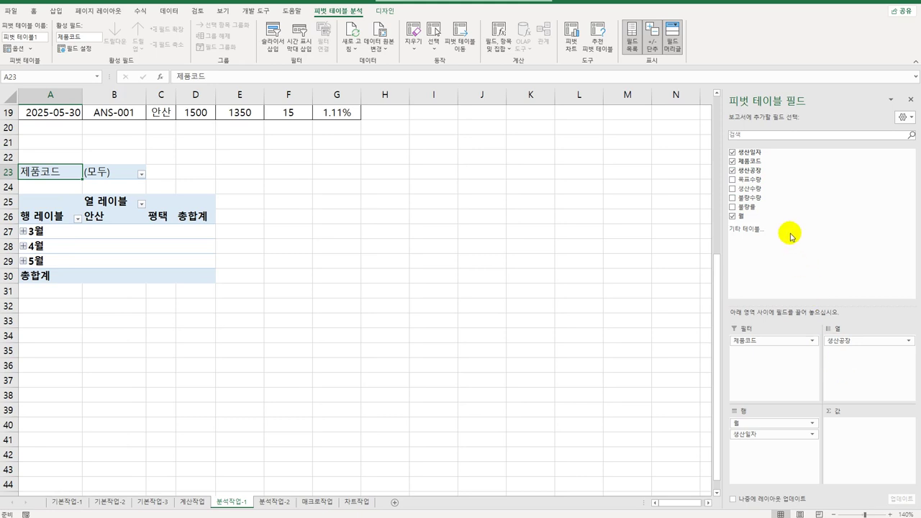
Add 생산수량 and 불량수량 to the pivot table values, and summarize 불량수량 by 평균.
drag(765, 189, 860, 443)
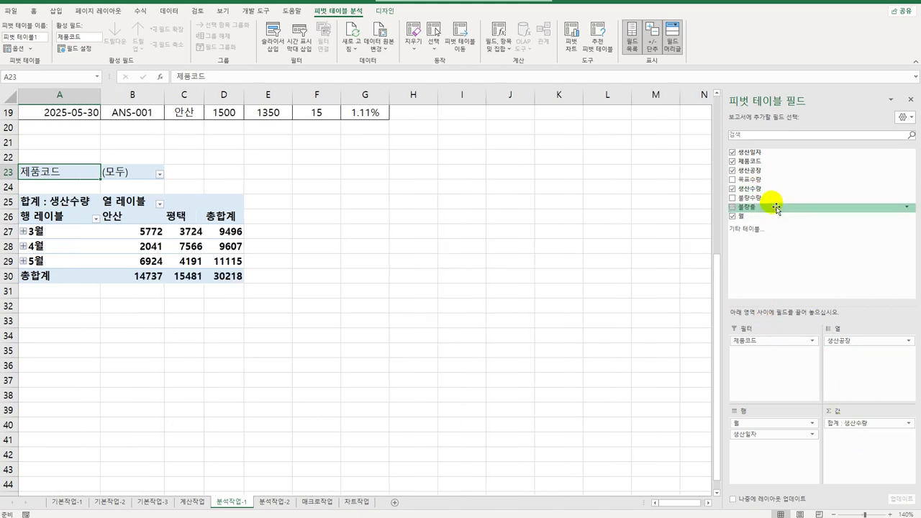
drag(763, 197, 843, 446)
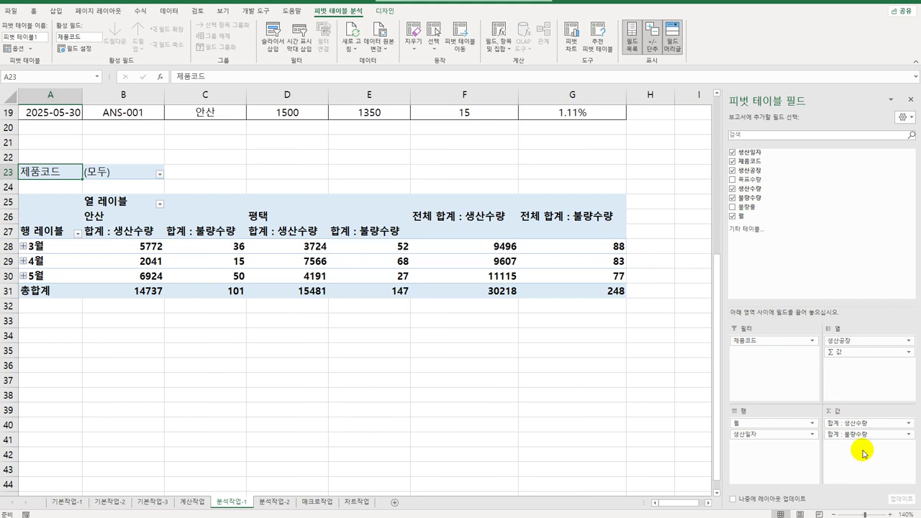
click(121, 231)
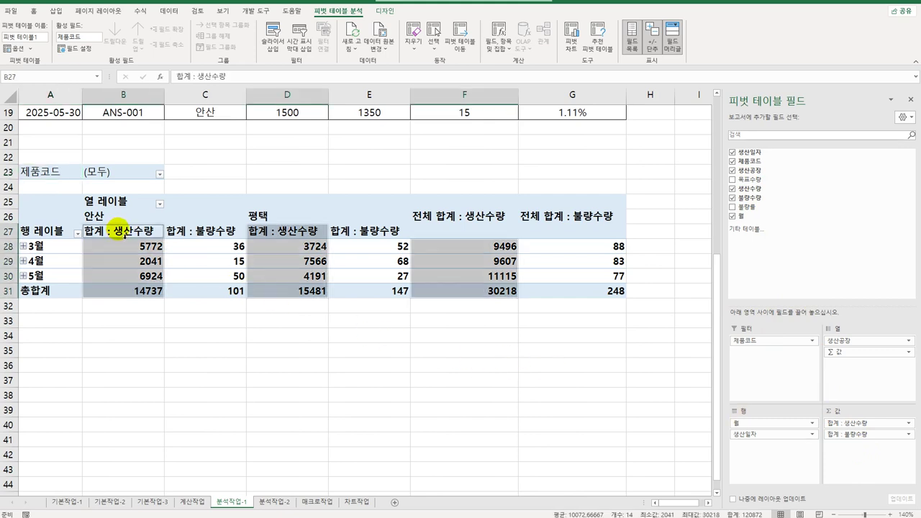
click(236, 233)
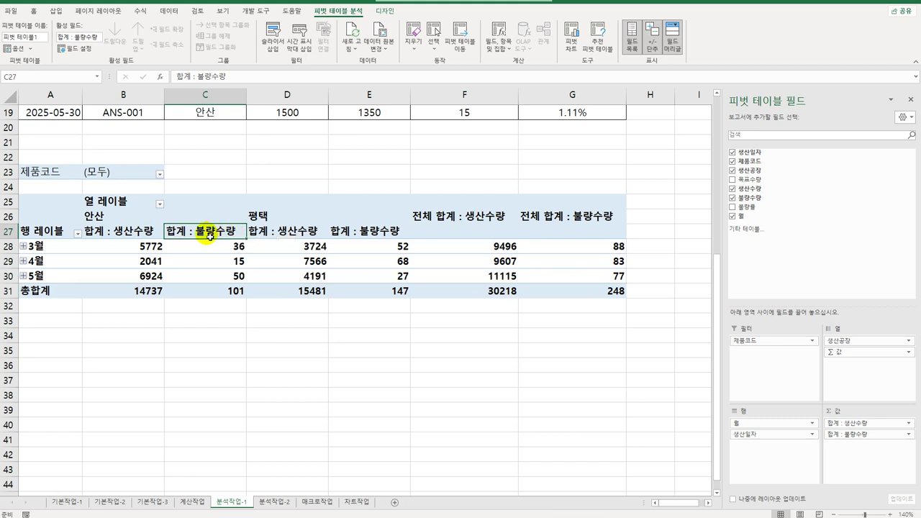
right_click(207, 235)
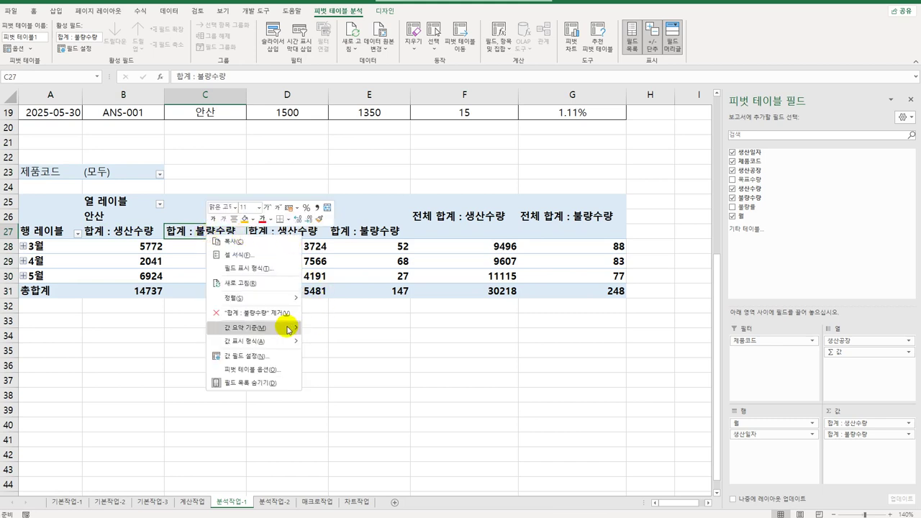
mouse_move(288, 329)
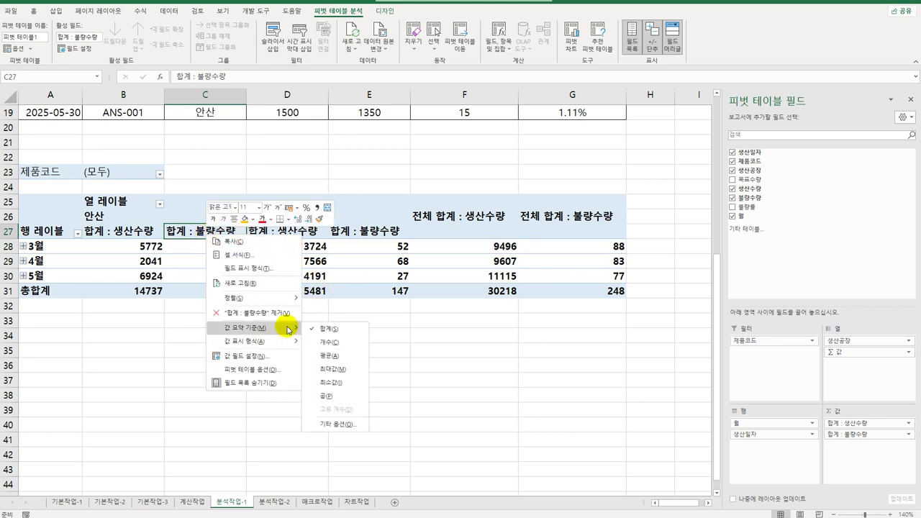
click(346, 356)
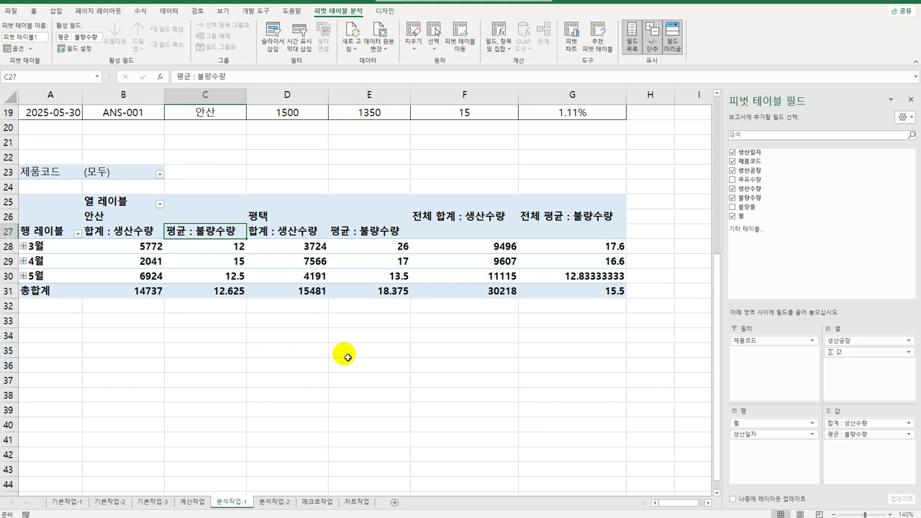
Set the pivot table's grand totals to show for columns only (열의 총합계만 설정).
click(52, 205)
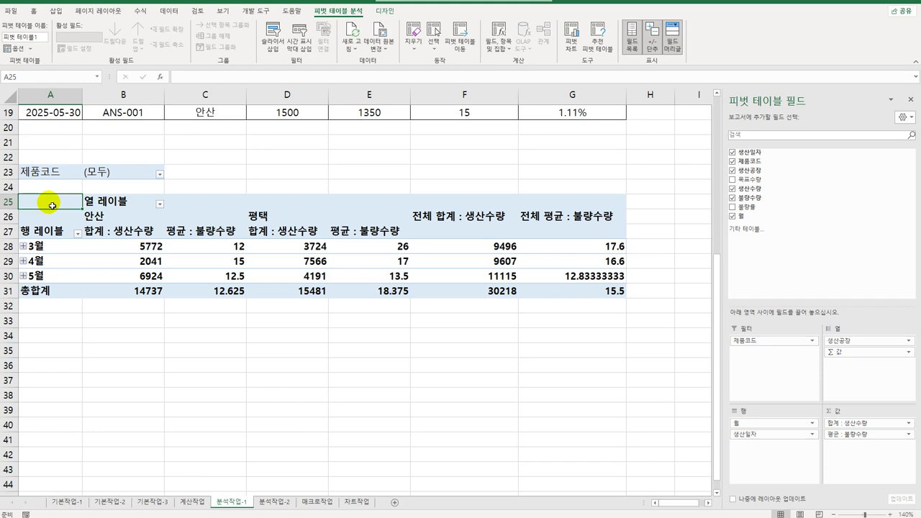
click(384, 11)
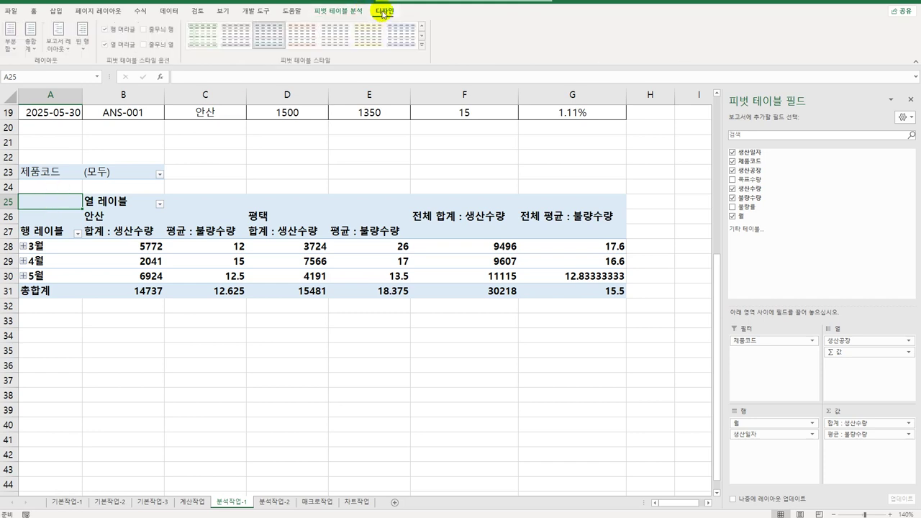
click(29, 50)
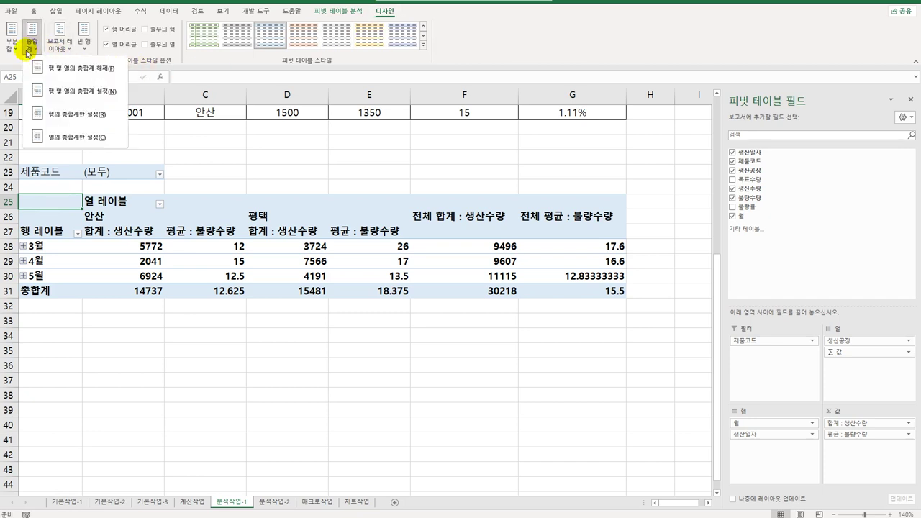
click(58, 137)
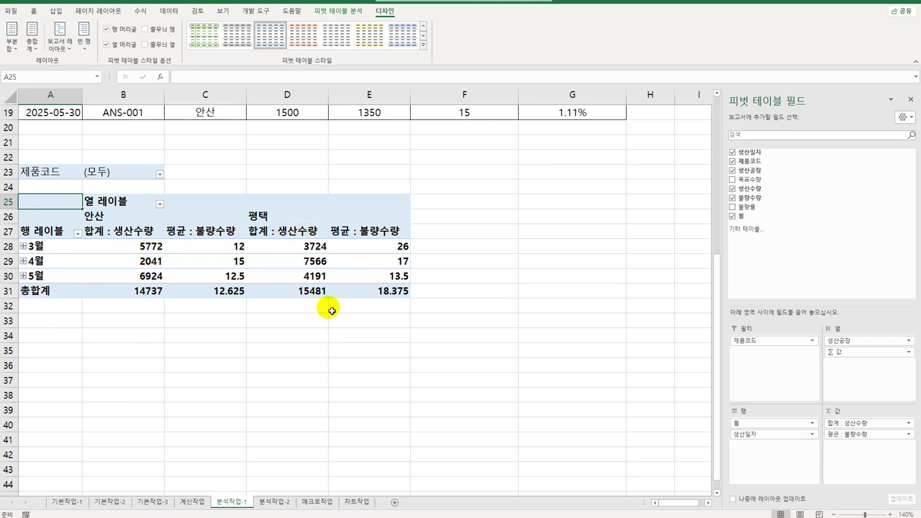
Group the pivot table's 생산일자 row labels by 월 only, deselecting 일.
click(57, 251)
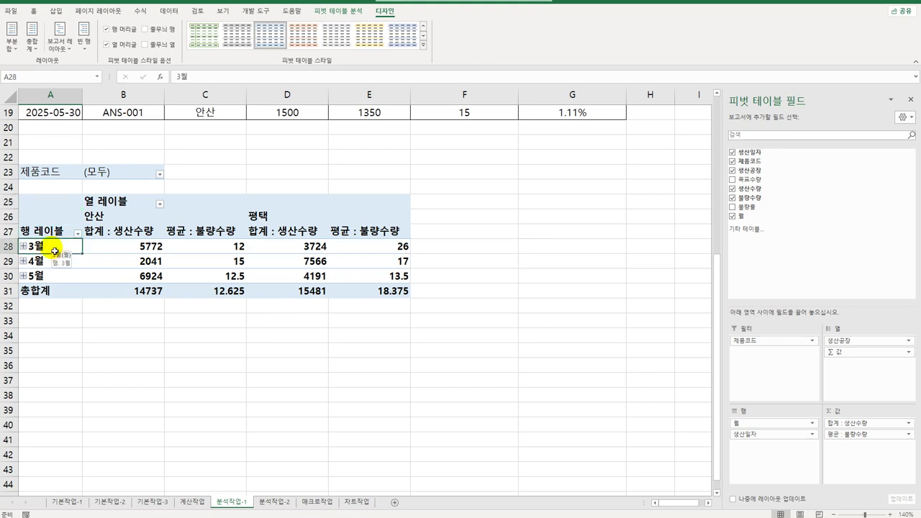
right_click(54, 251)
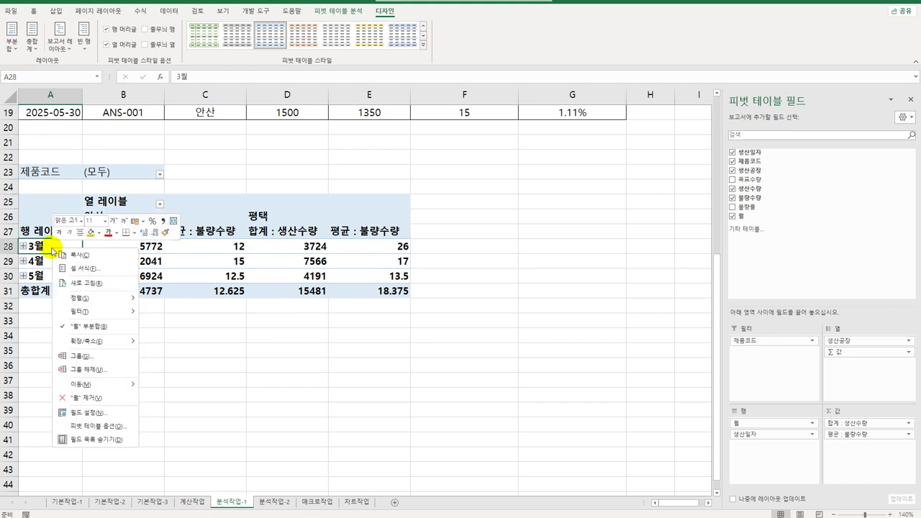
click(78, 355)
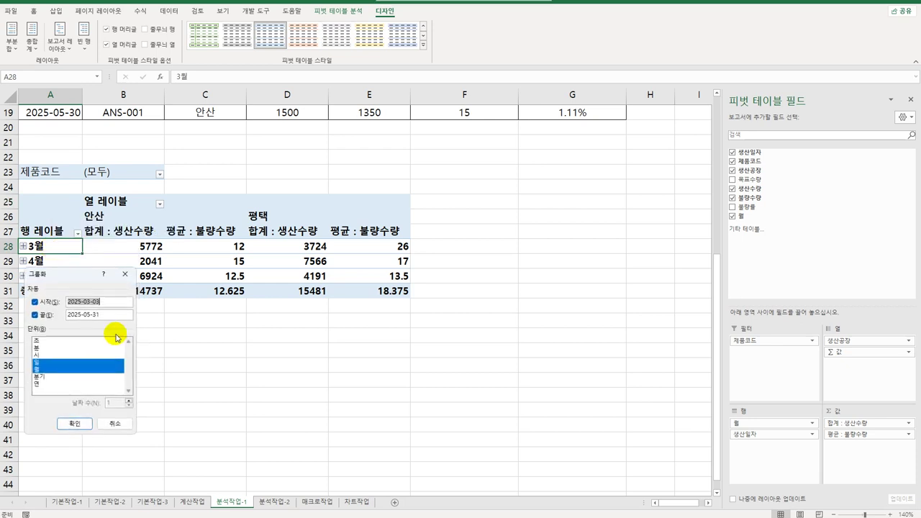
drag(77, 283, 526, 193)
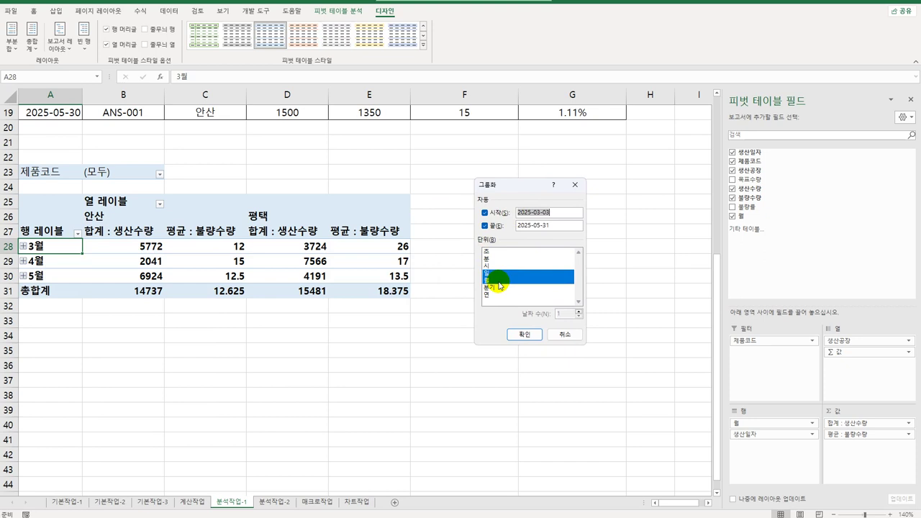
click(499, 273)
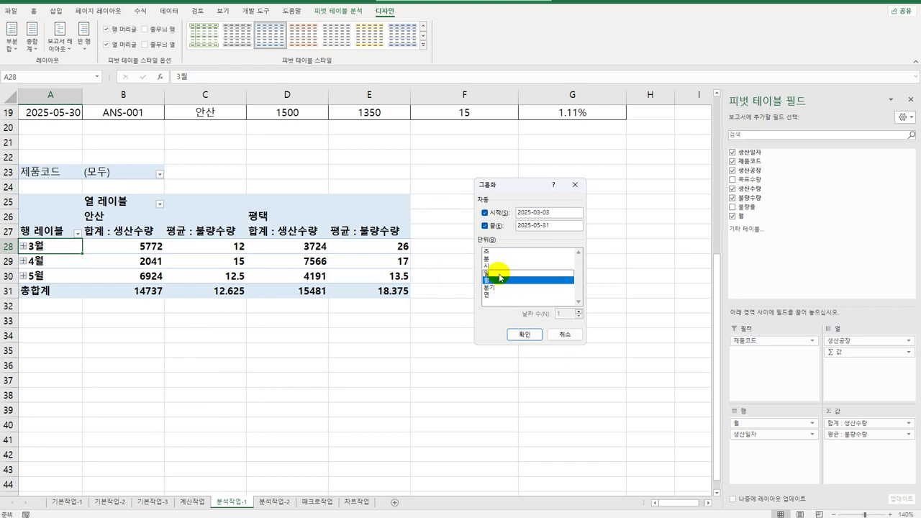
click(515, 336)
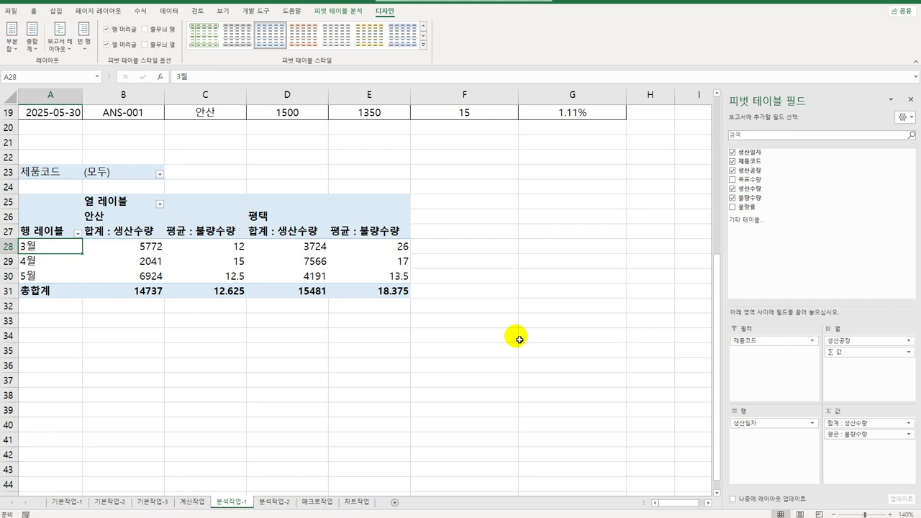
Format the pivot table's 합계 : 생산수량 value field as 숫자 with the 1000 단위 구분 기호.
click(138, 234)
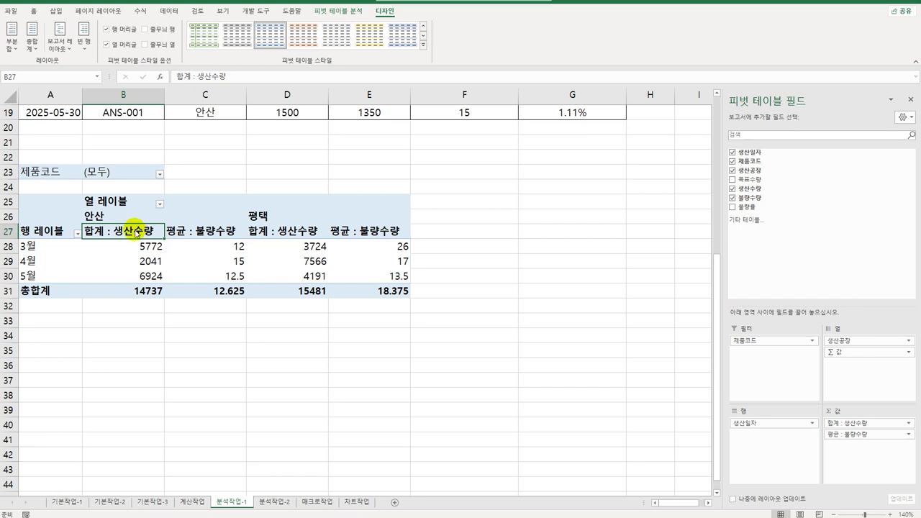
double_click(138, 234)
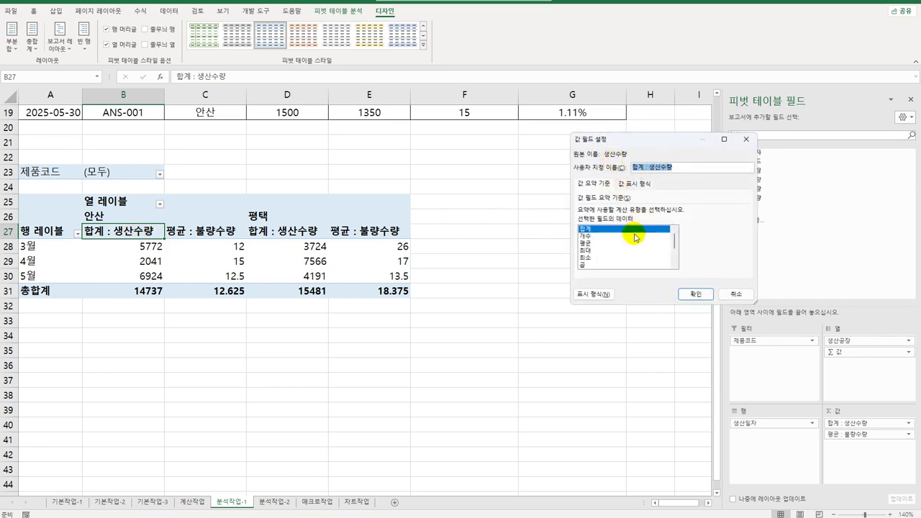
click(594, 294)
click(572, 142)
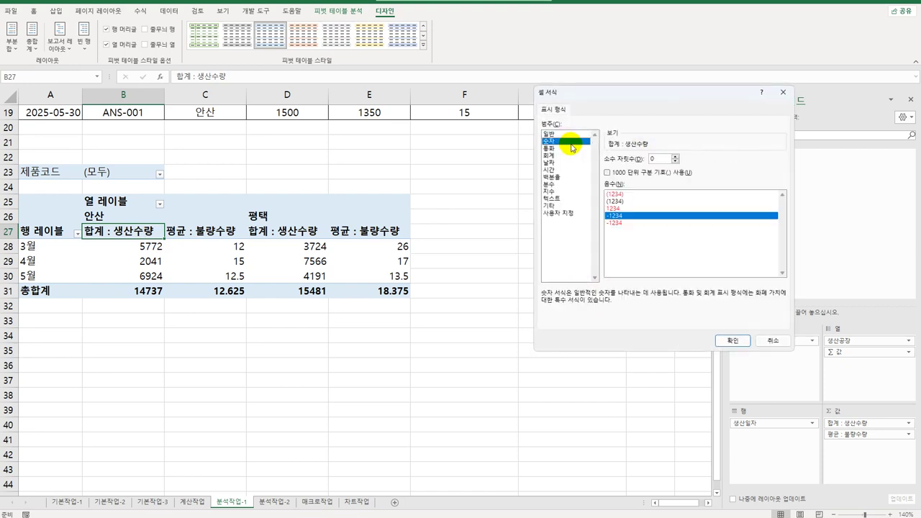
click(627, 173)
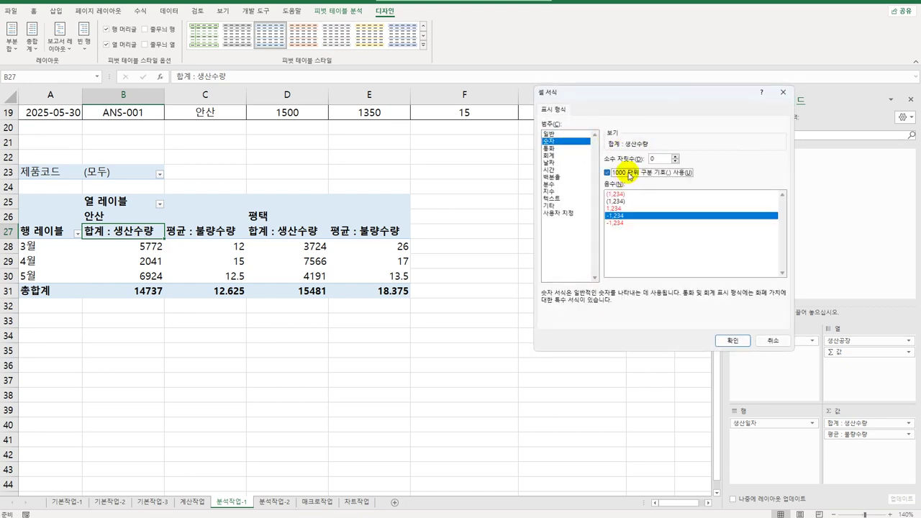
click(725, 342)
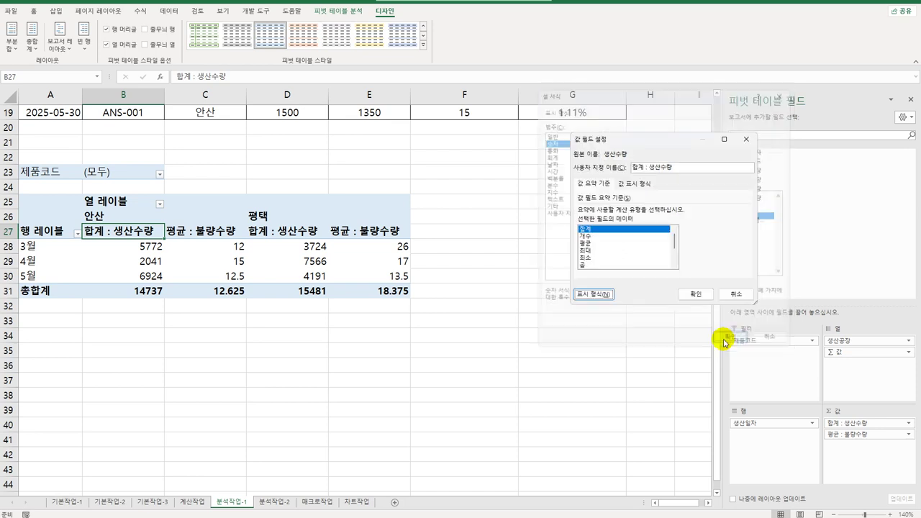
click(695, 293)
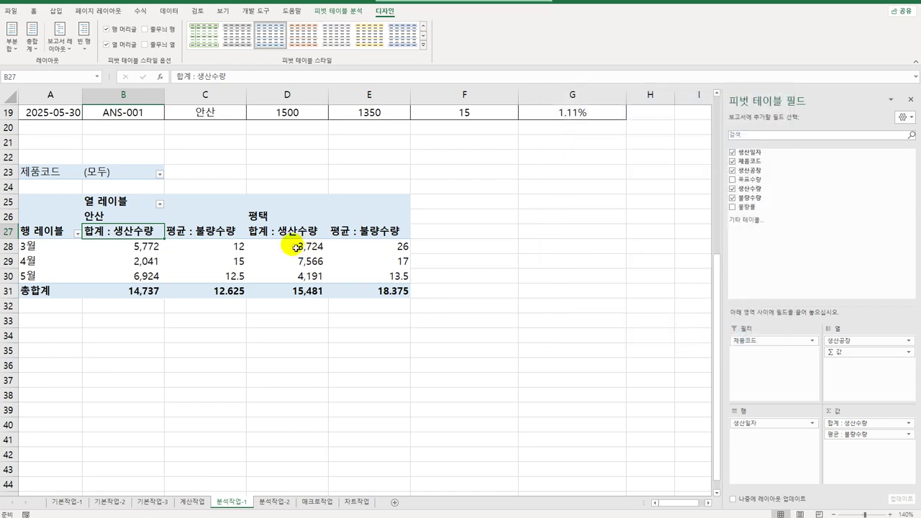
Format the pivot table's 평균 : 불량수량 value field as 숫자 with 0 decimals and the 1000 단위 구분 기호.
click(224, 231)
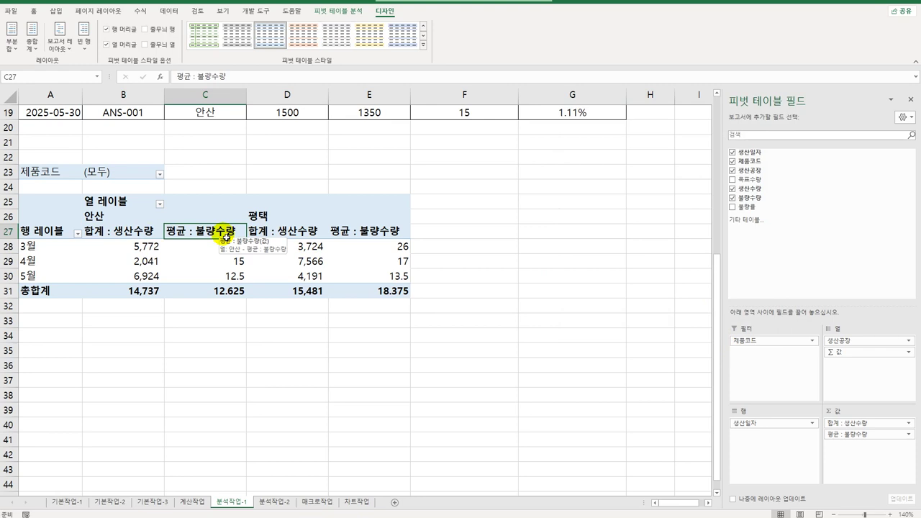
right_click(224, 237)
click(268, 352)
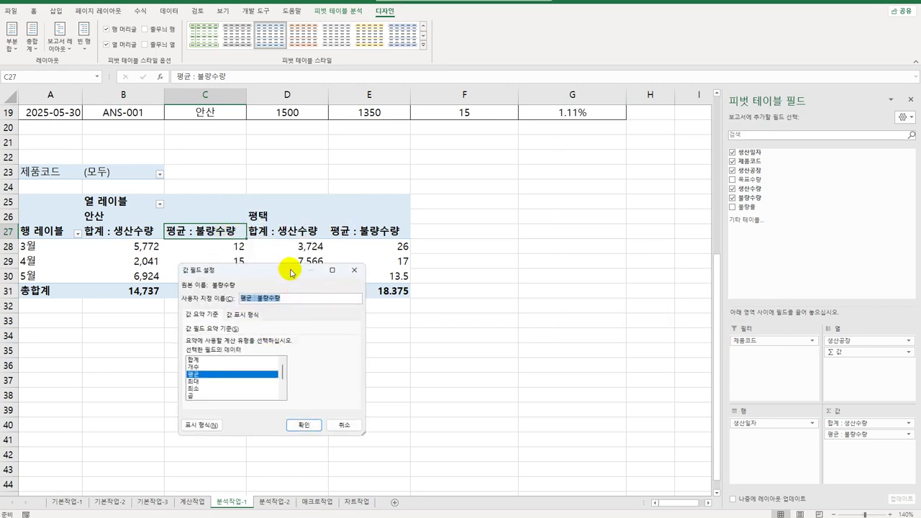
drag(285, 263, 615, 180)
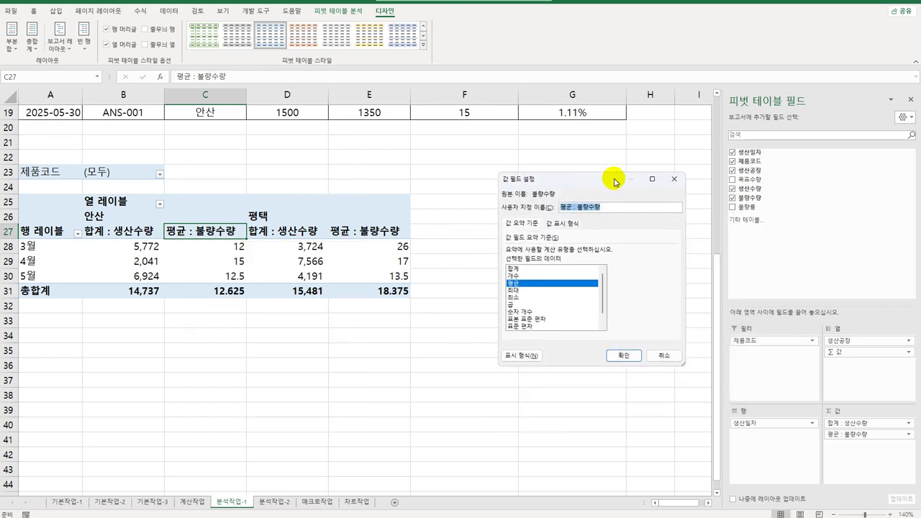
click(521, 354)
click(173, 272)
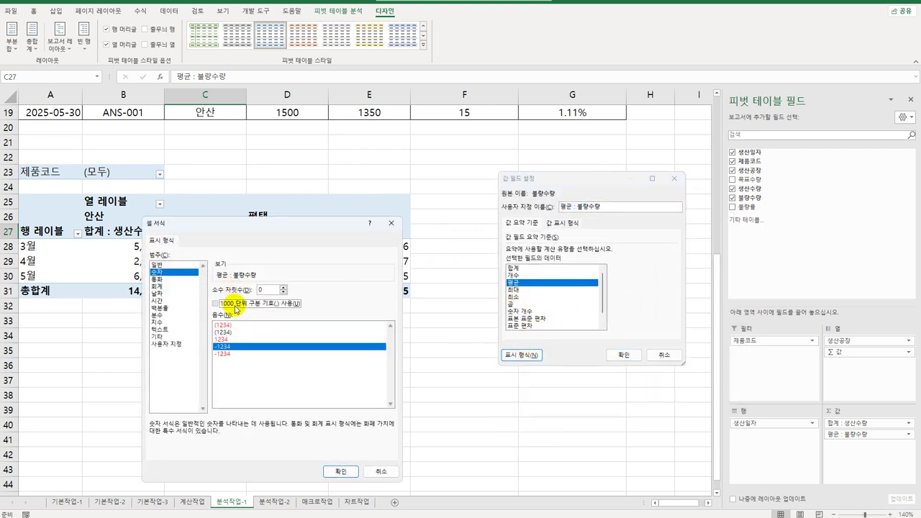
click(340, 471)
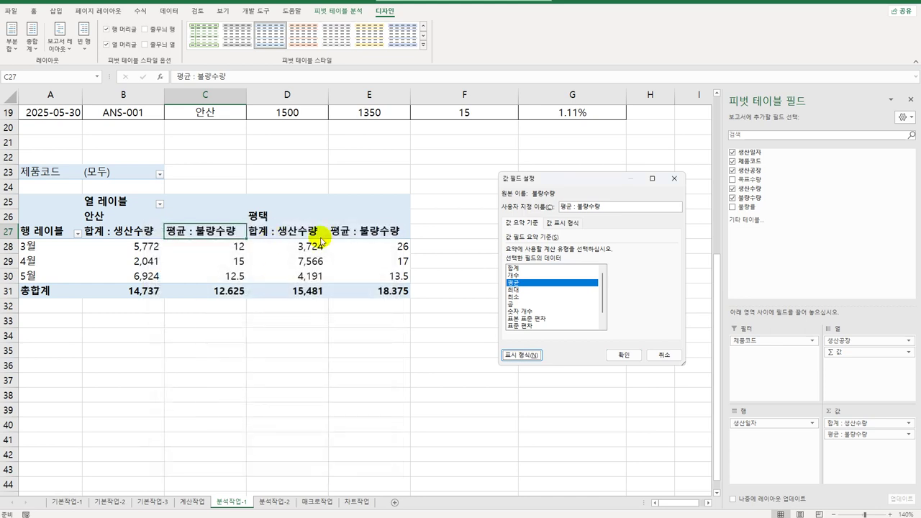
click(625, 356)
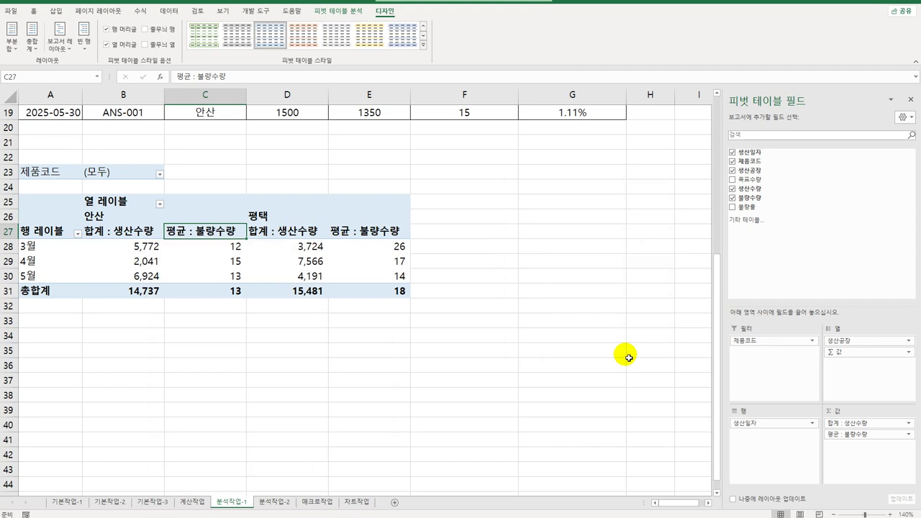
click(489, 291)
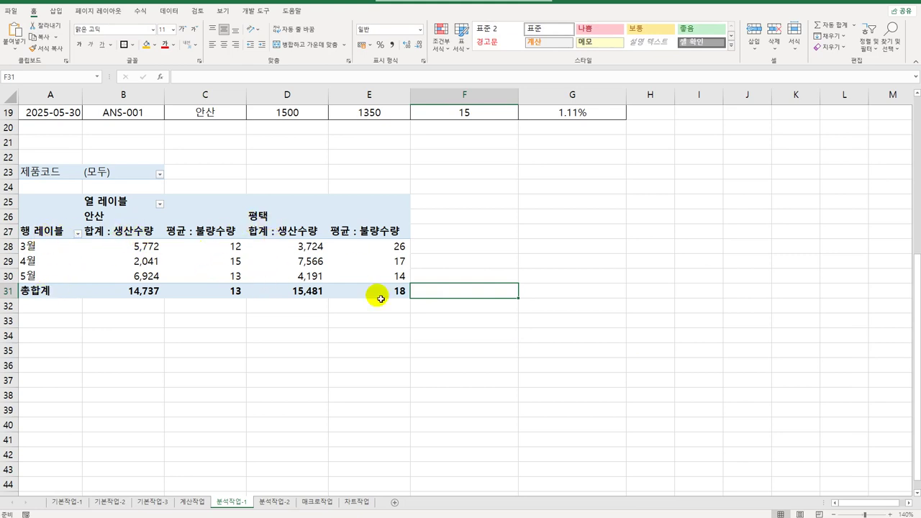
Sort the 지점별 자동차 판매현황 table on the 분석작업-2 sheet by 지점 in ascending order.
click(275, 502)
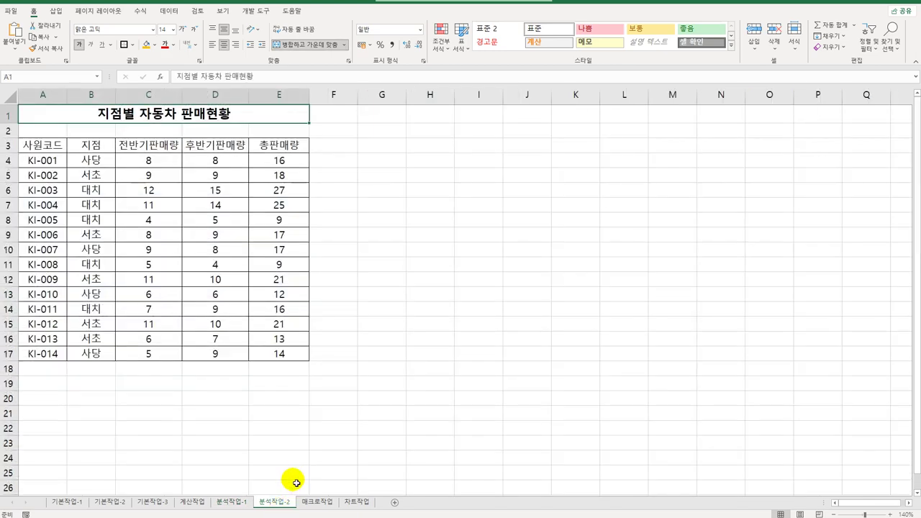
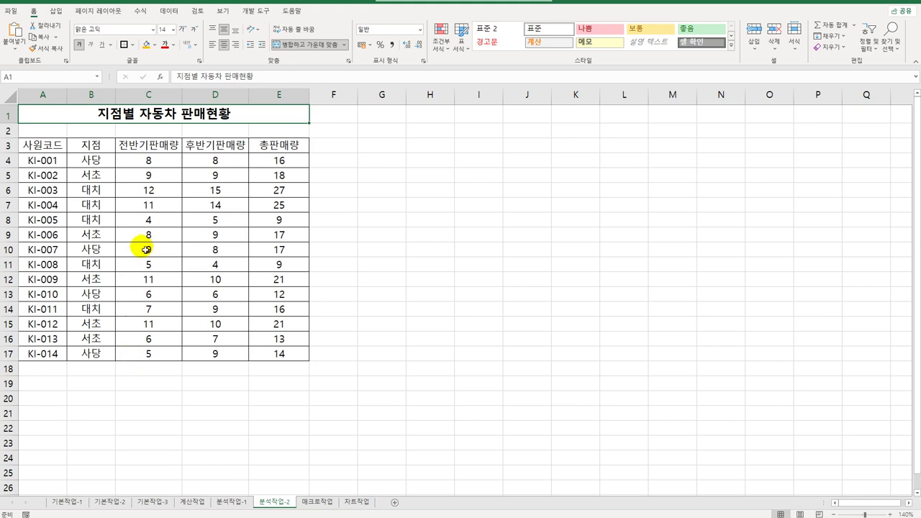
click(102, 151)
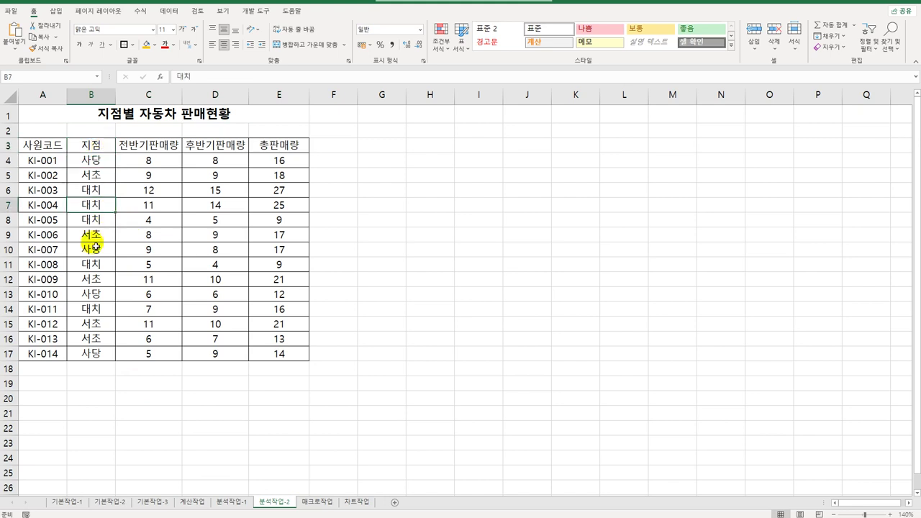
click(169, 11)
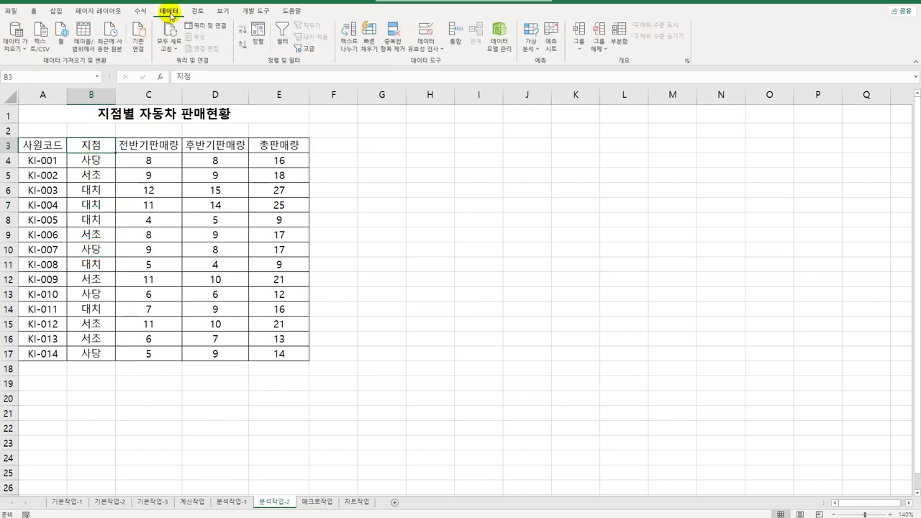
click(243, 32)
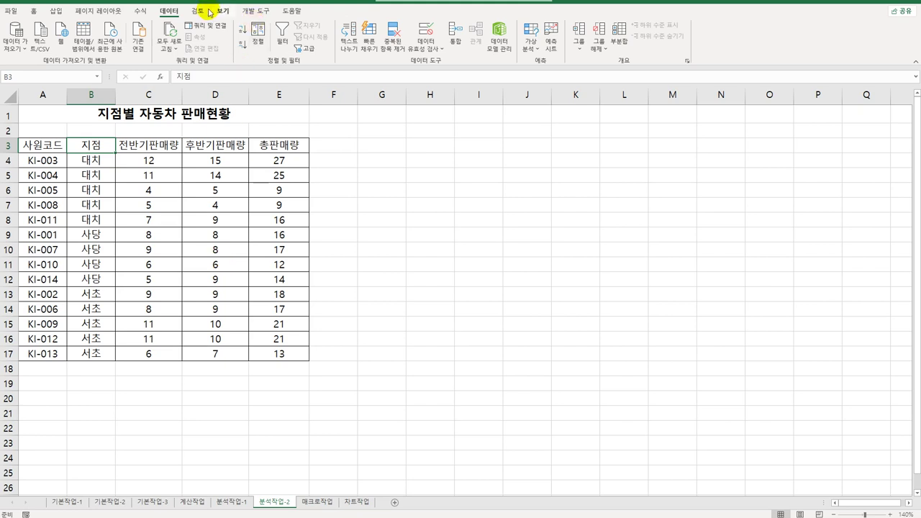
Add subtotals to the table grouped by 지점, using the 최대 function on 총판매량.
click(618, 35)
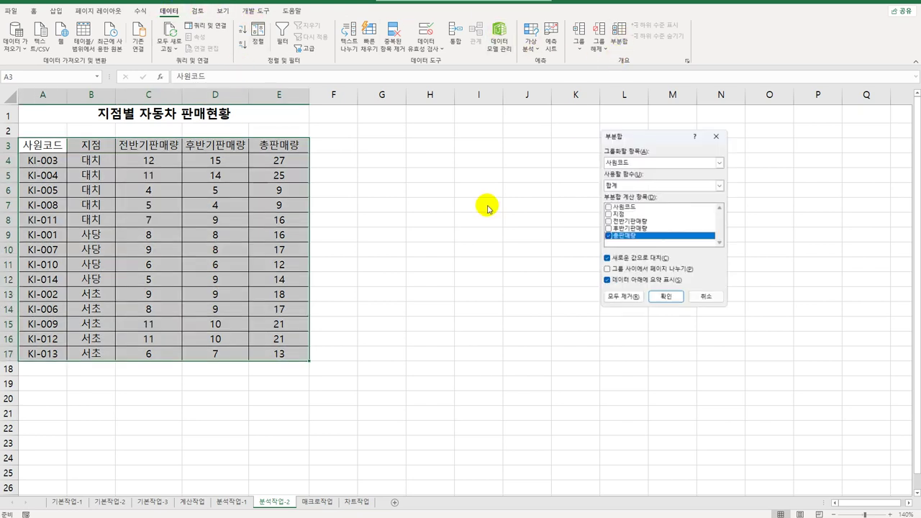
drag(655, 132, 462, 134)
click(461, 161)
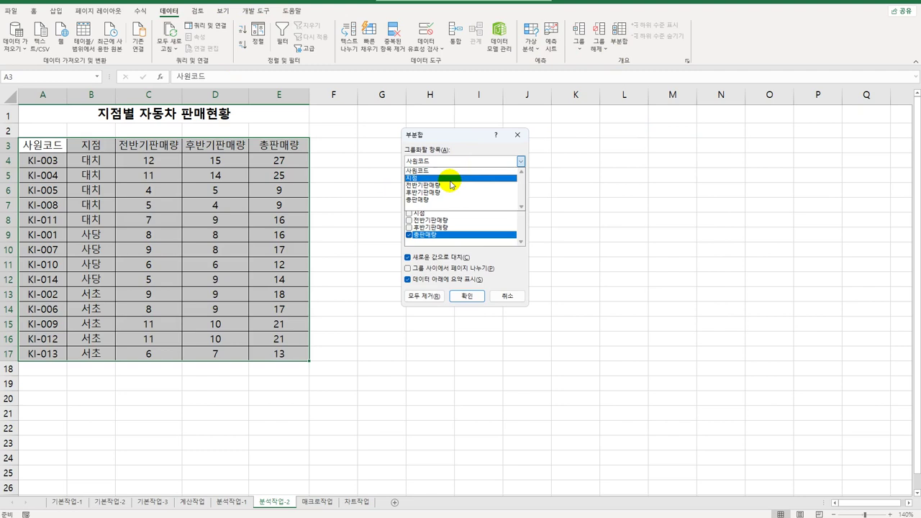
click(450, 179)
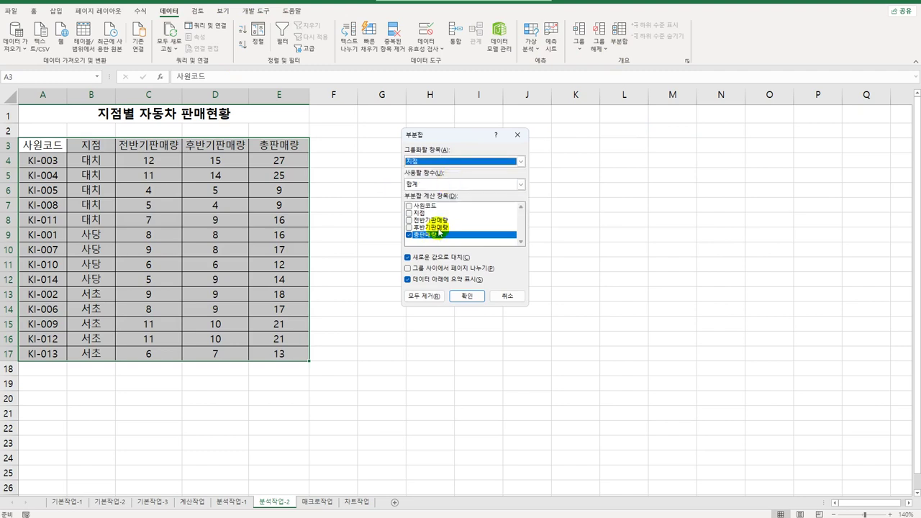
click(458, 183)
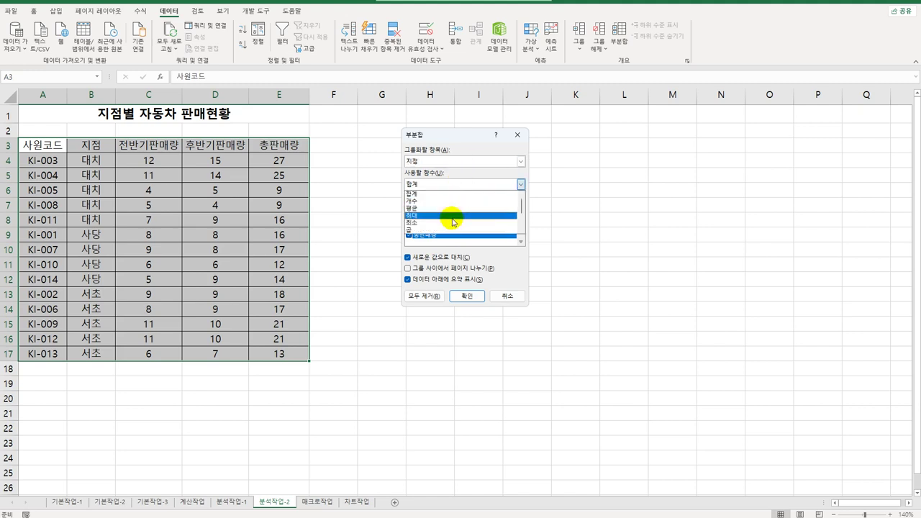
click(454, 215)
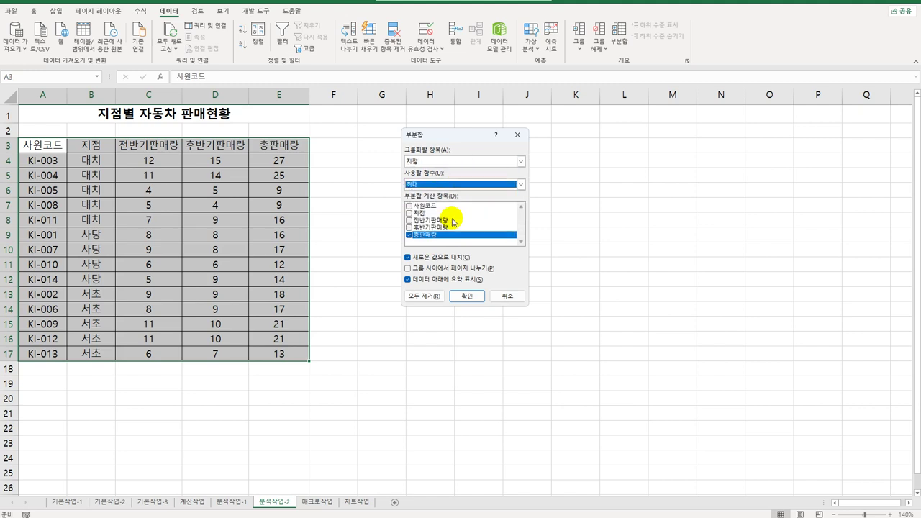
click(469, 296)
click(467, 296)
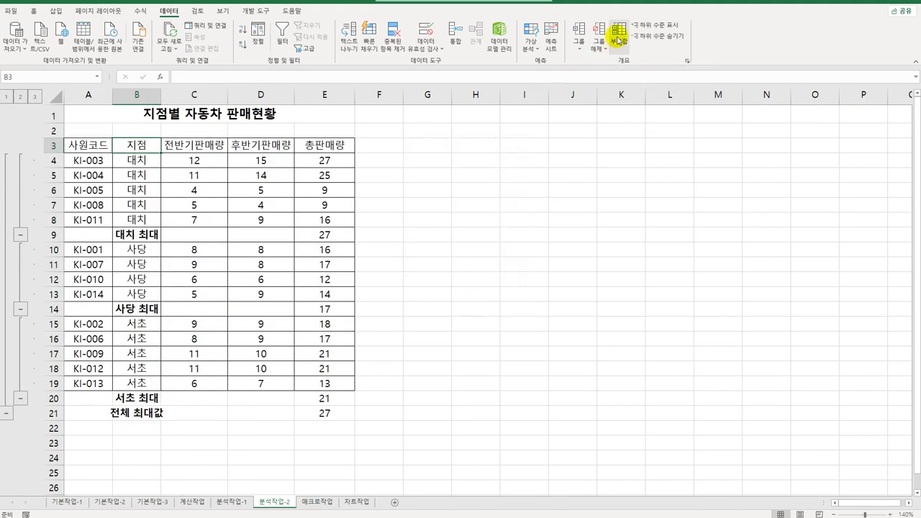
Add a second subtotal grouped by 지점 using 평균 on 전반기판매량 and 후반기판매량, excluding 총판매량 and keeping the existing subtotals.
click(618, 41)
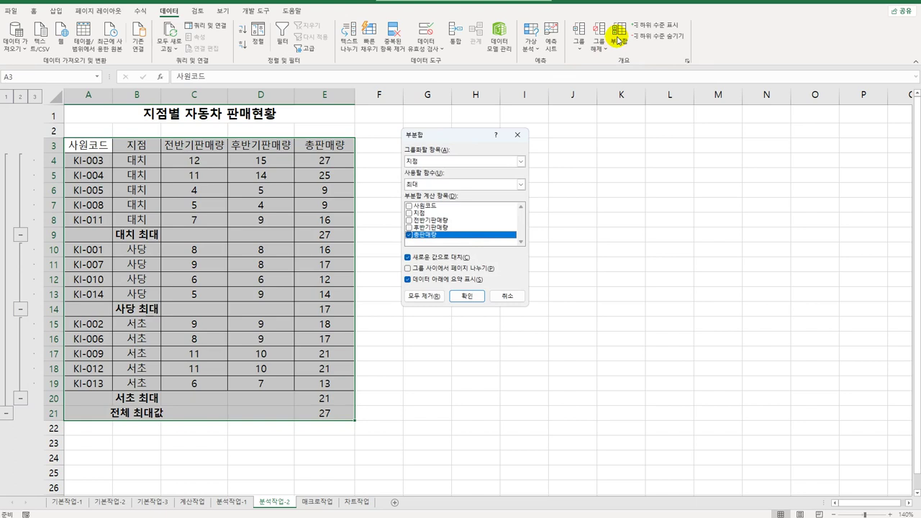
click(450, 185)
click(447, 210)
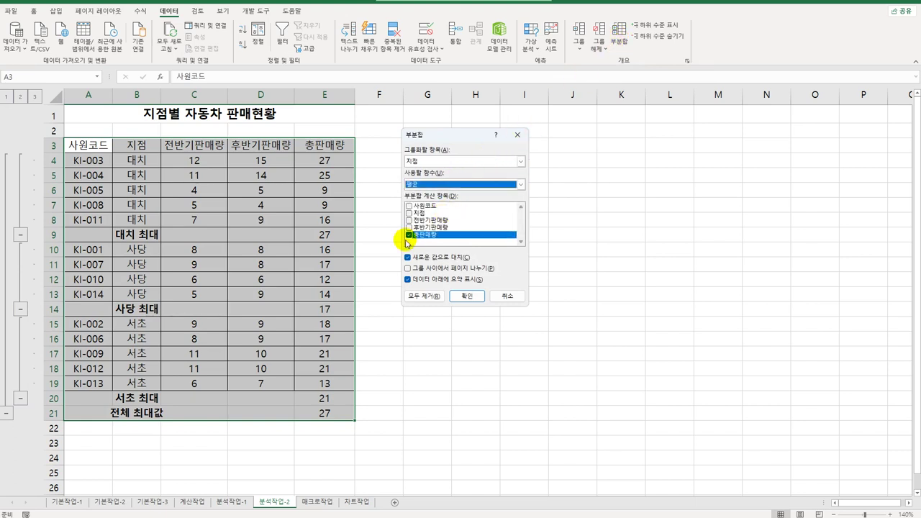
click(409, 235)
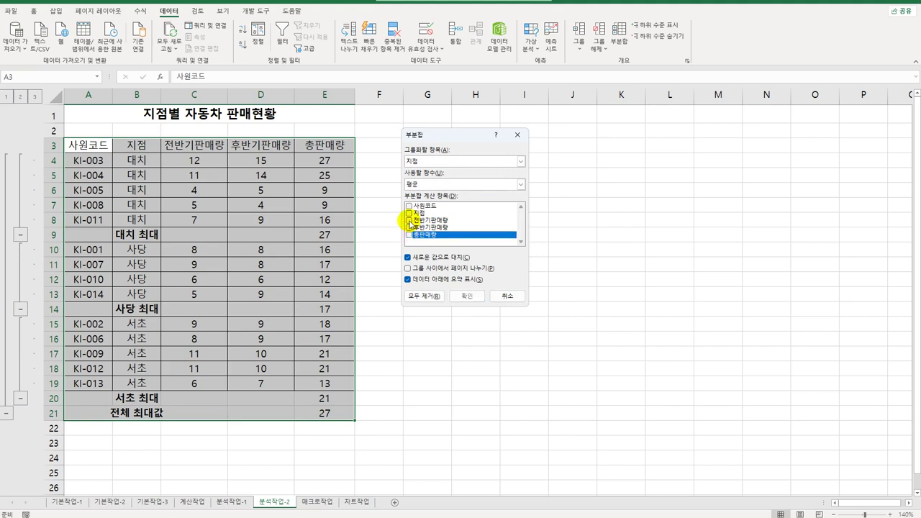
click(409, 220)
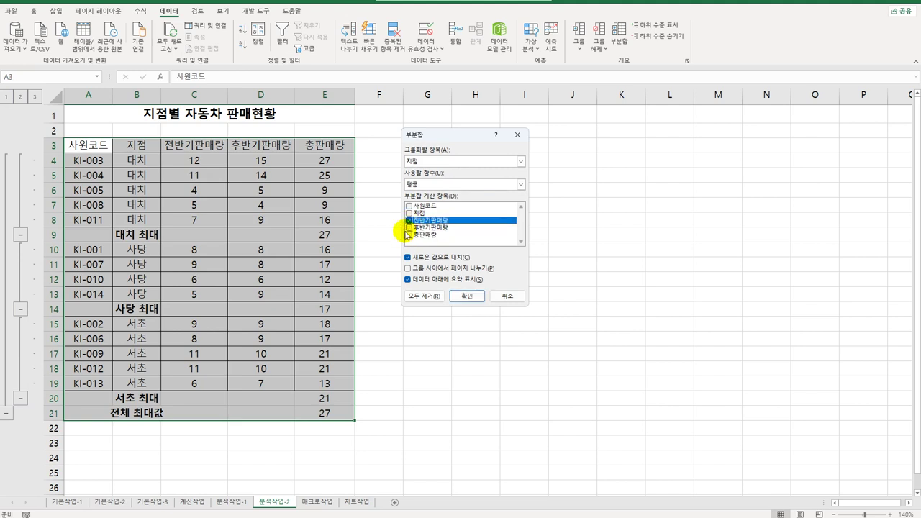
click(409, 228)
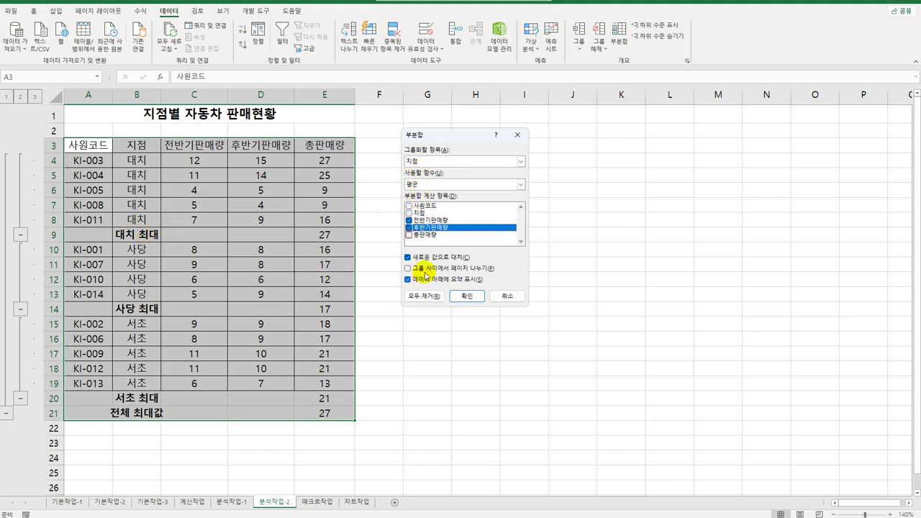
click(429, 259)
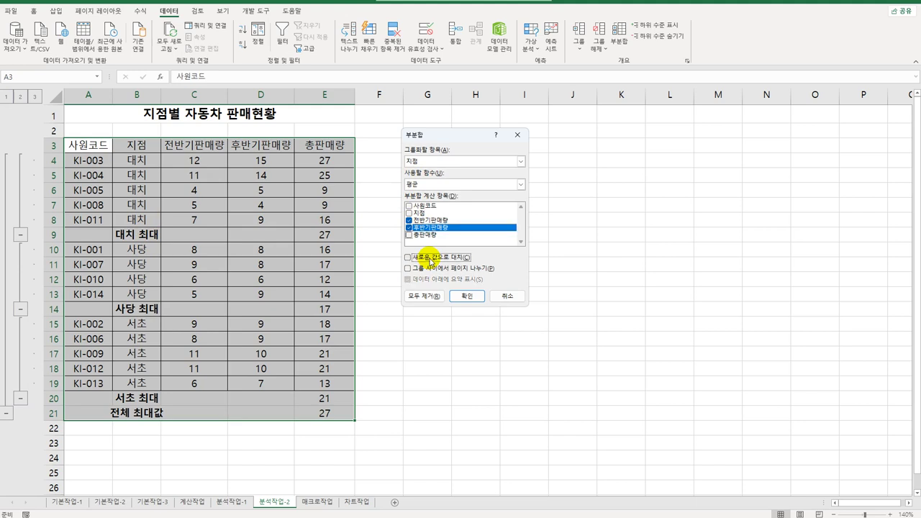
click(466, 296)
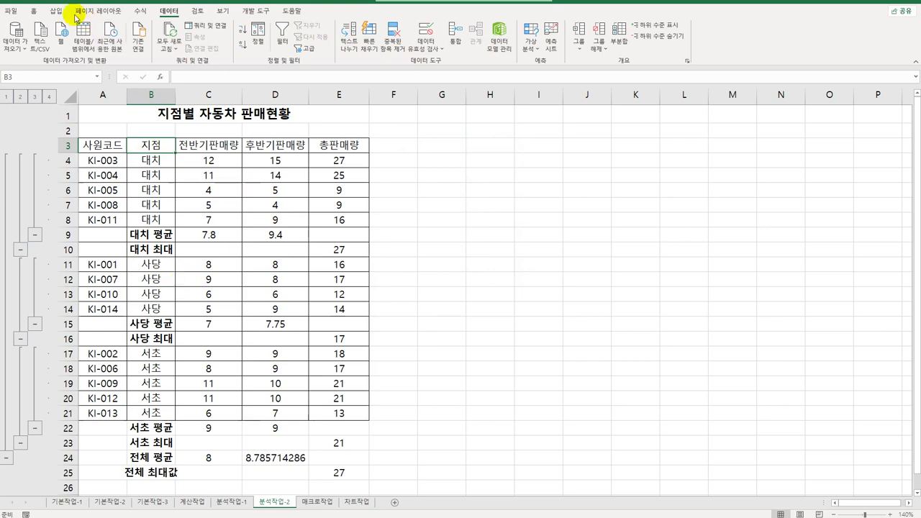
Format range A3:E25 as a table with headers, using the light blue banded style from the 밝게 group.
click(37, 11)
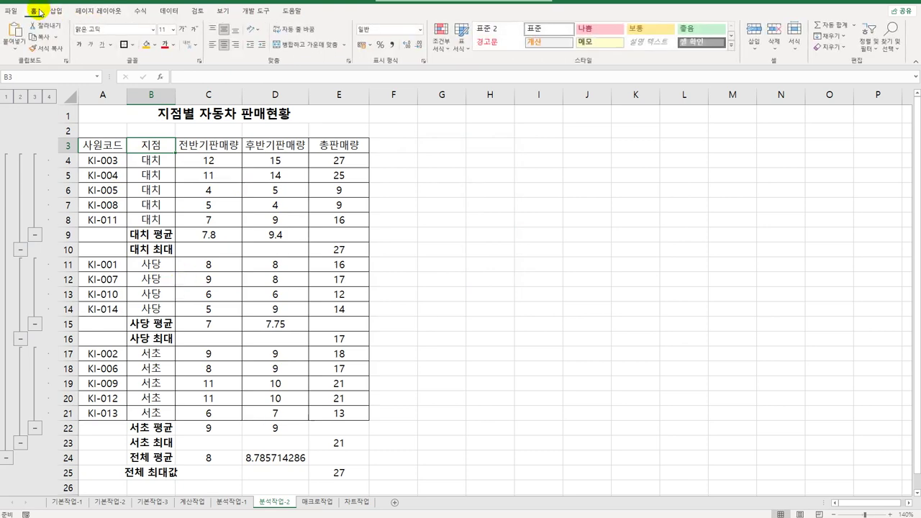
click(458, 52)
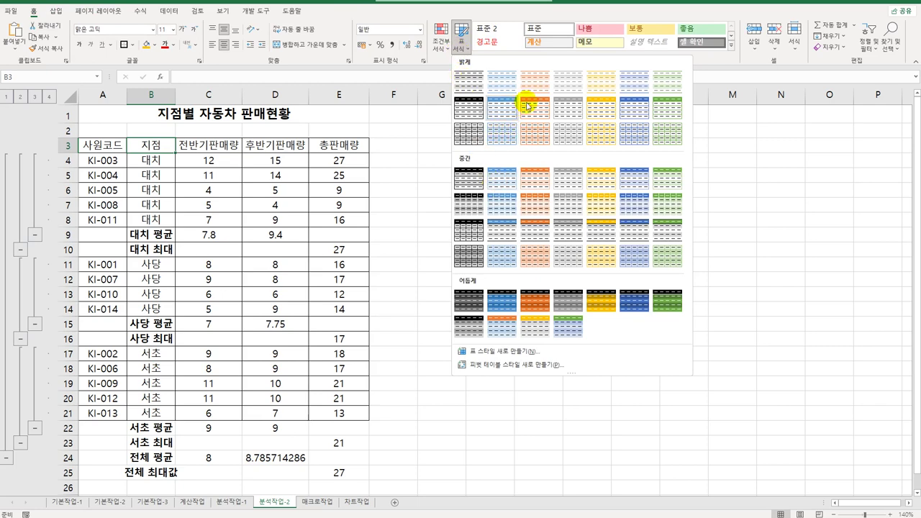
click(639, 89)
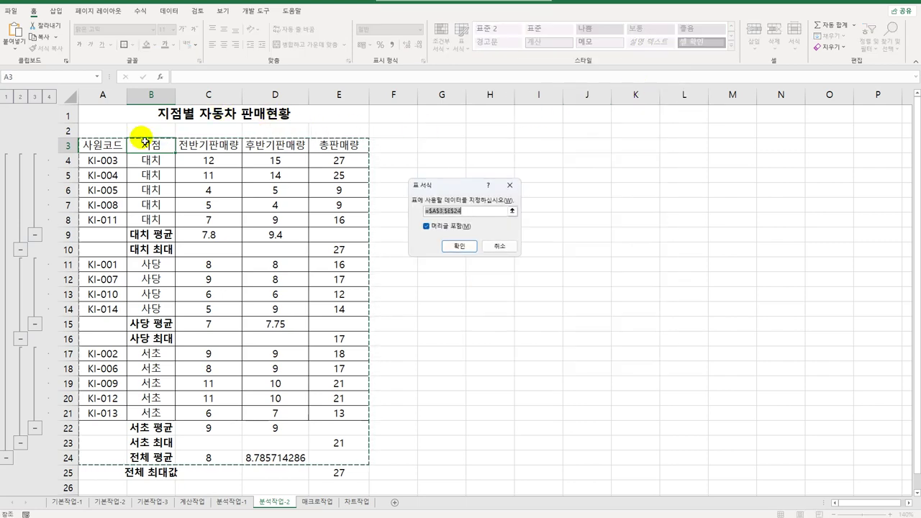
drag(117, 147, 328, 477)
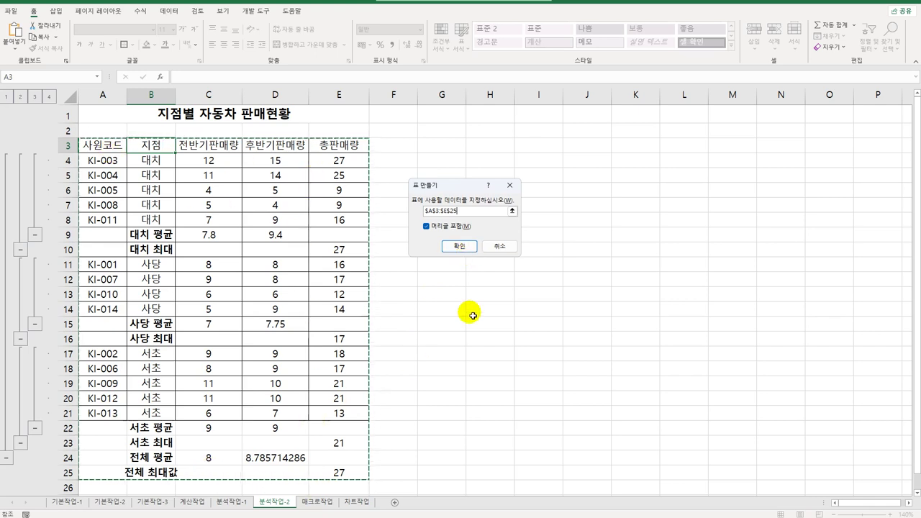
click(461, 246)
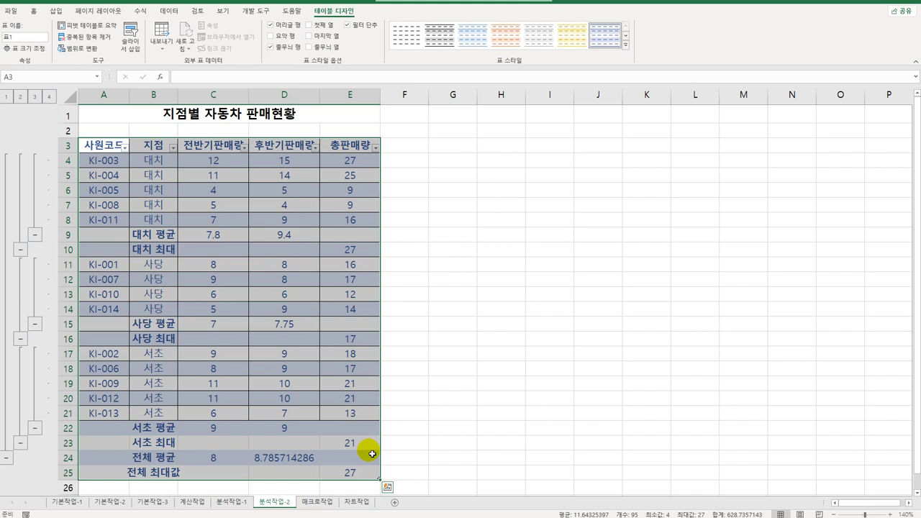
click(372, 342)
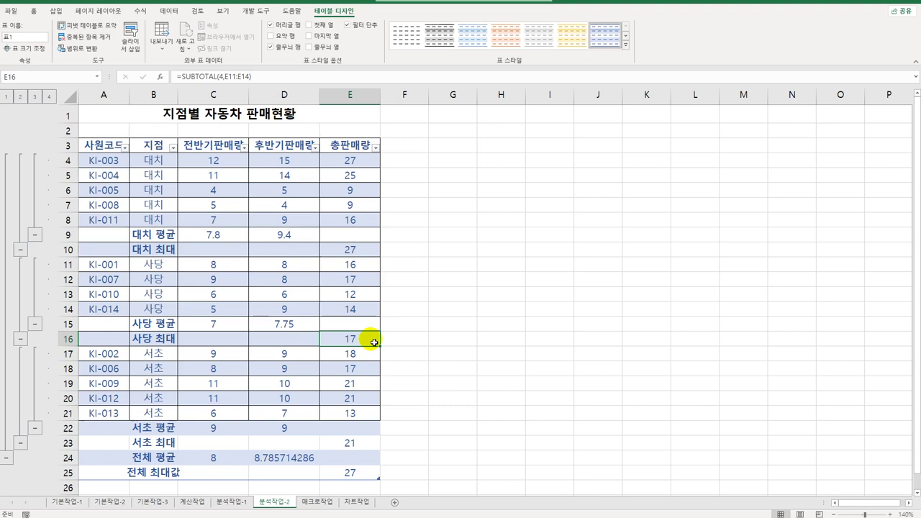
On the 매크로작업 sheet, draw a form control button over B15:C16 and start recording a macro named 총액 for it.
click(321, 503)
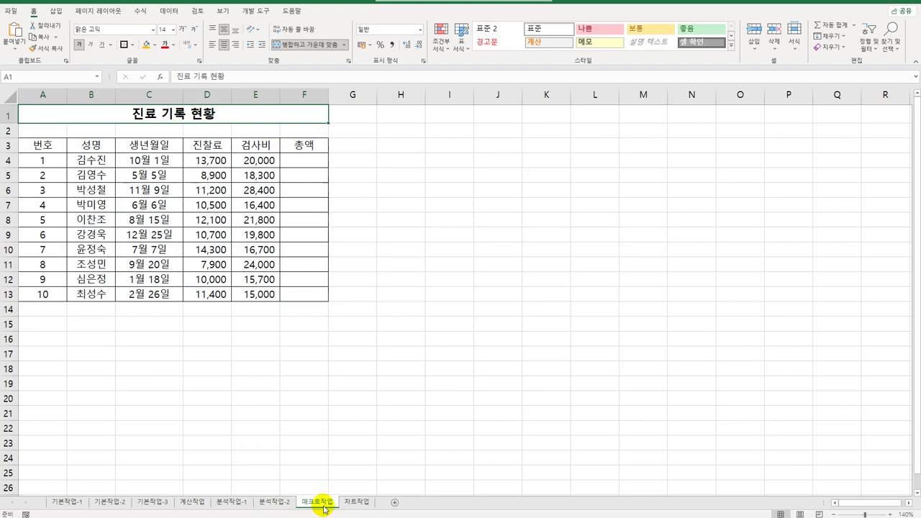
click(255, 11)
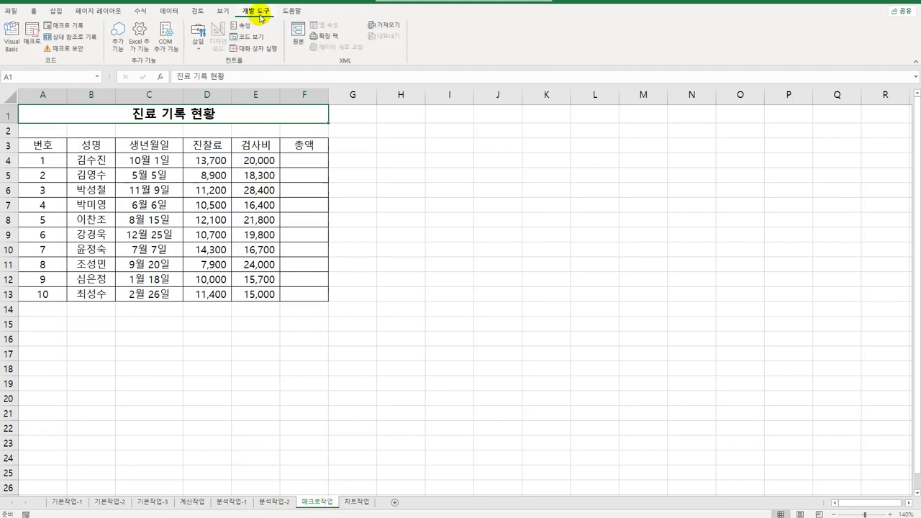
click(198, 36)
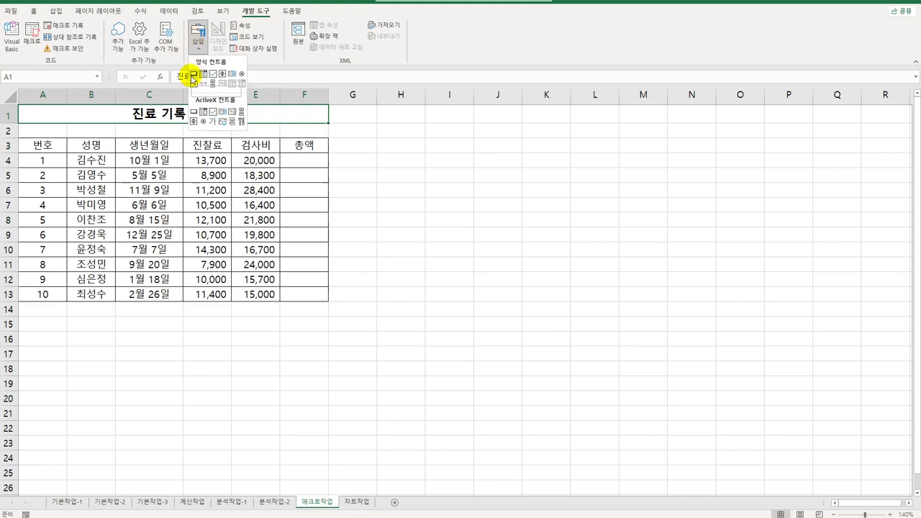
click(193, 73)
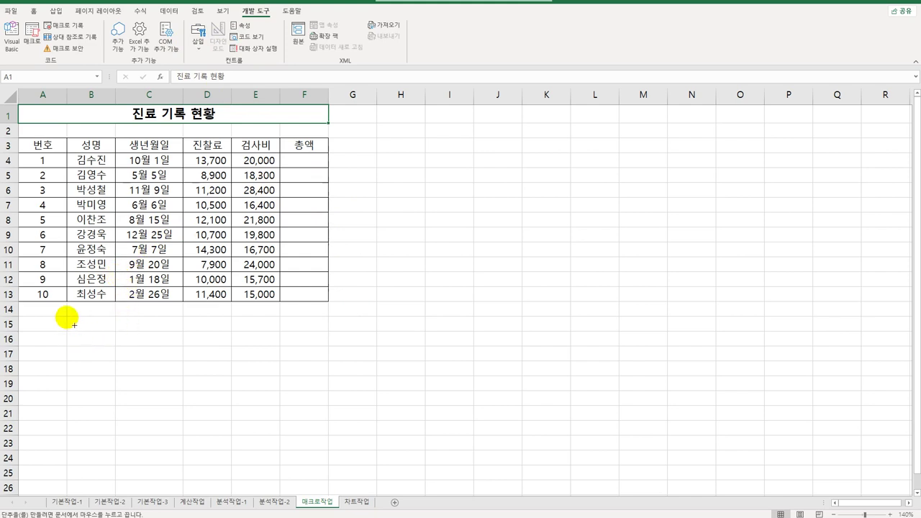
drag(68, 314, 182, 346)
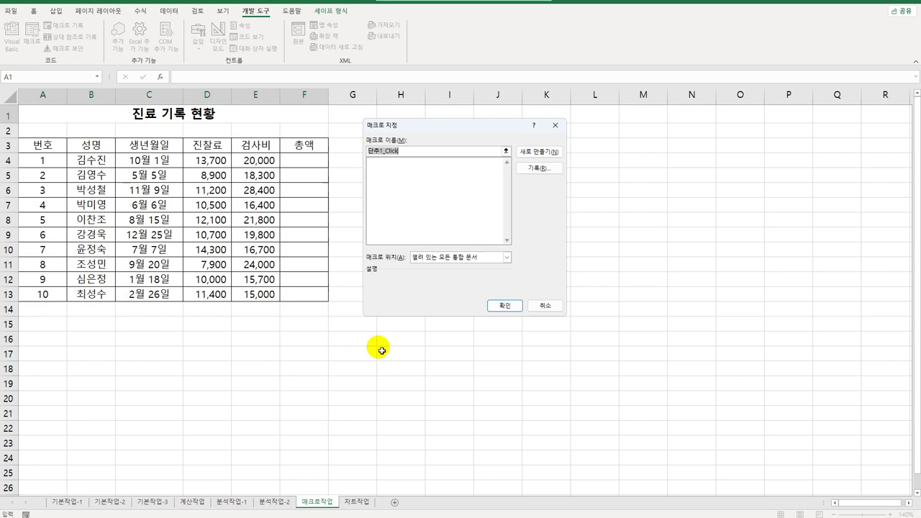
text(총액)
click(539, 168)
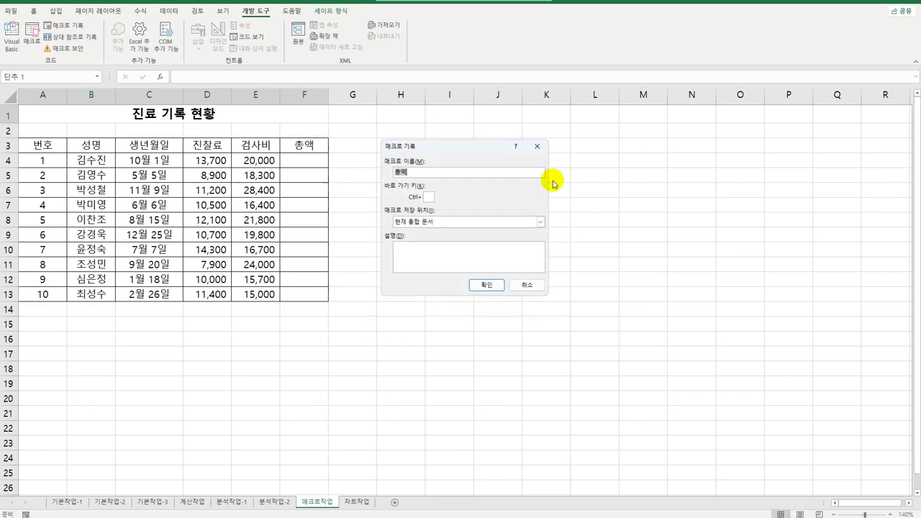
click(480, 286)
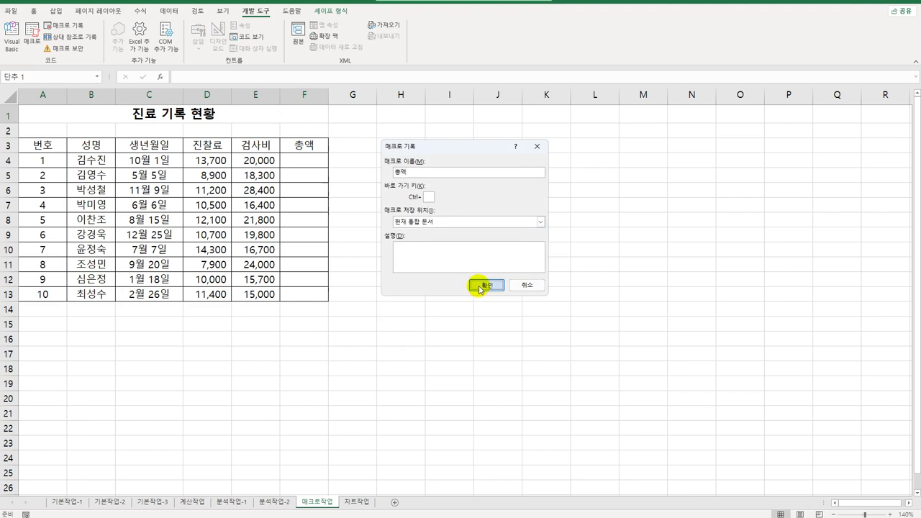
Enter the formula =D4+E4 in the first 총액 cell, F4.
click(315, 166)
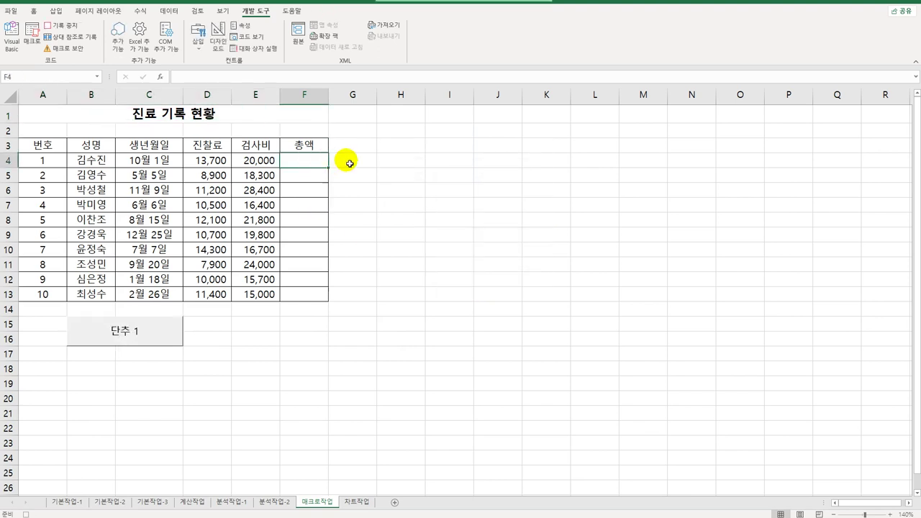
text(=)
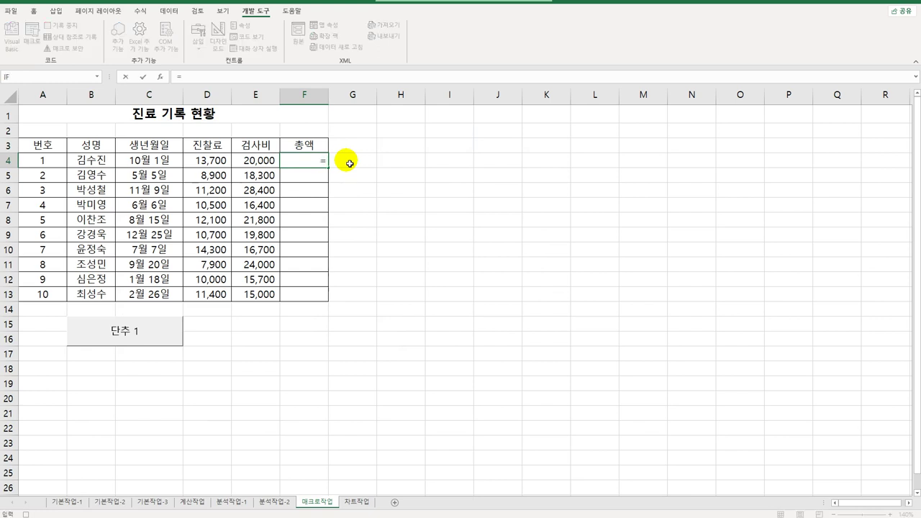
key(Left)
key(Left)
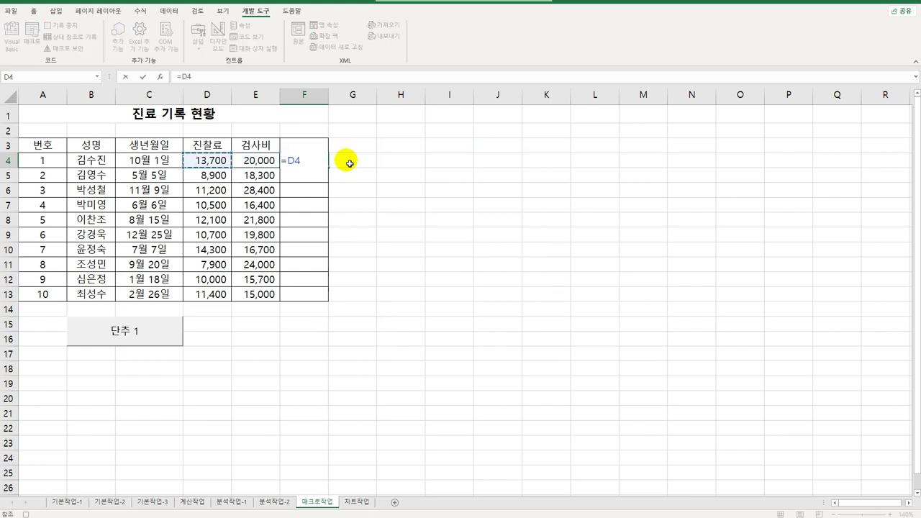
text(+)
key(Left)
key(Return)
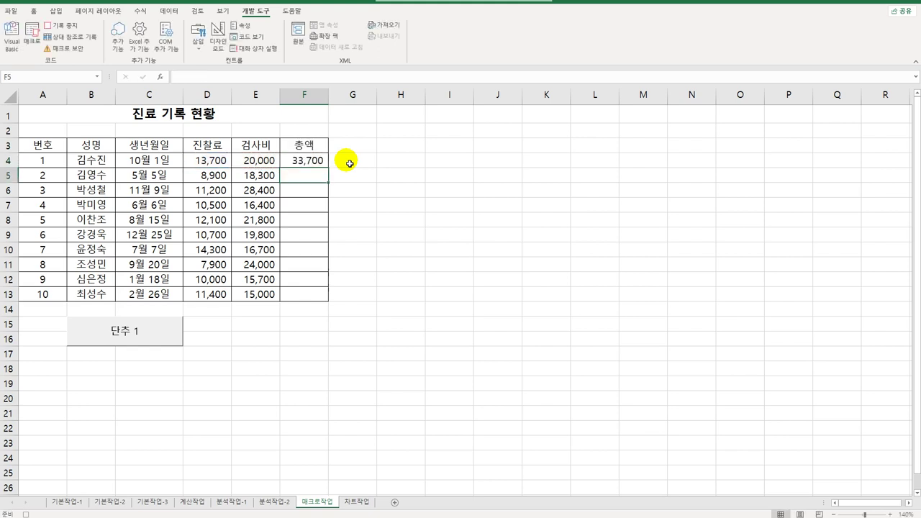
Fill the F4 formula down through F13 and stop recording the macro.
key(Up)
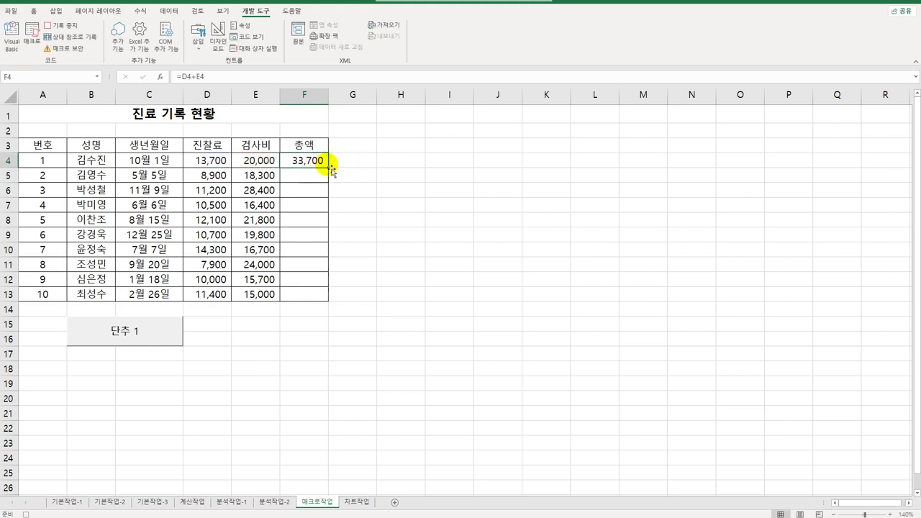
drag(328, 167, 315, 299)
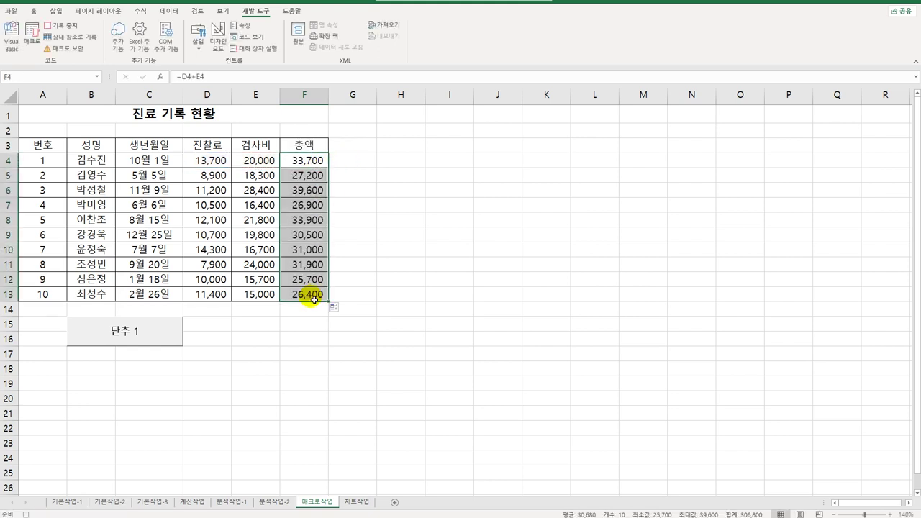
click(314, 299)
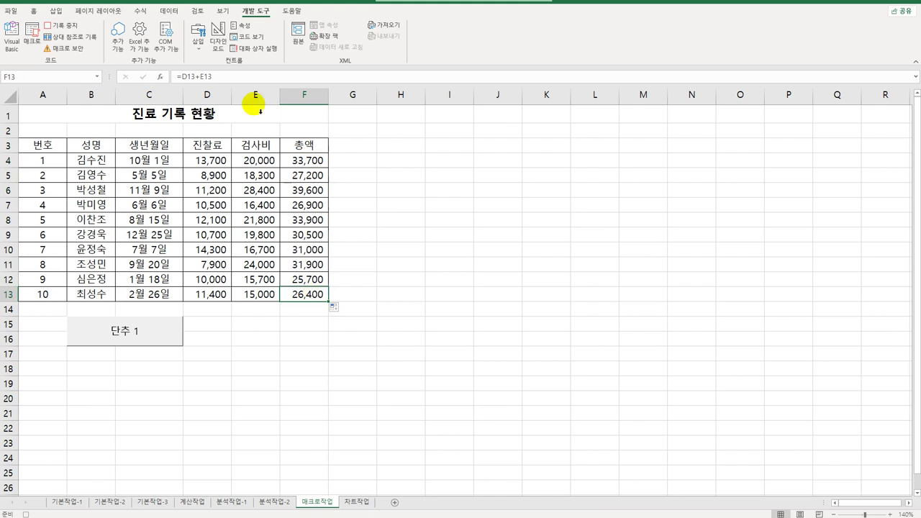
click(54, 28)
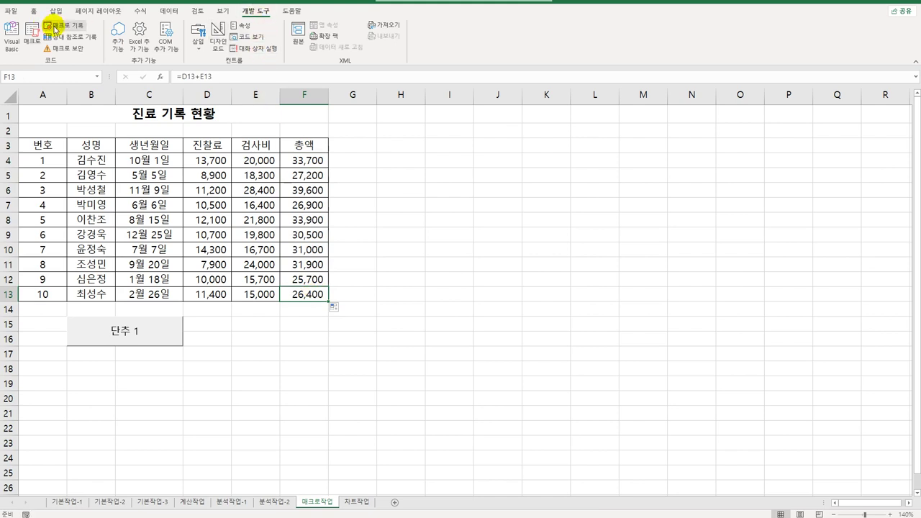
Change the form control button's label to 총액.
right_click(123, 332)
click(173, 382)
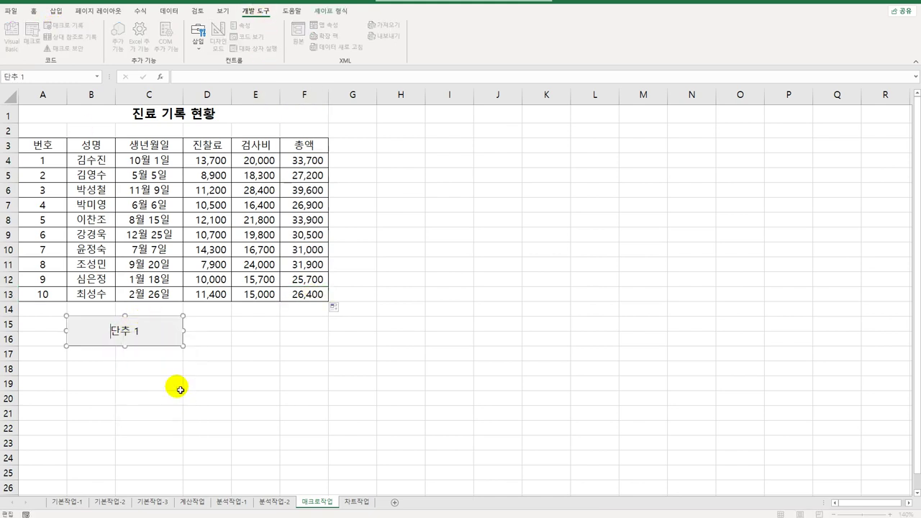
key(ctrl+a)
text(총액)
click(296, 411)
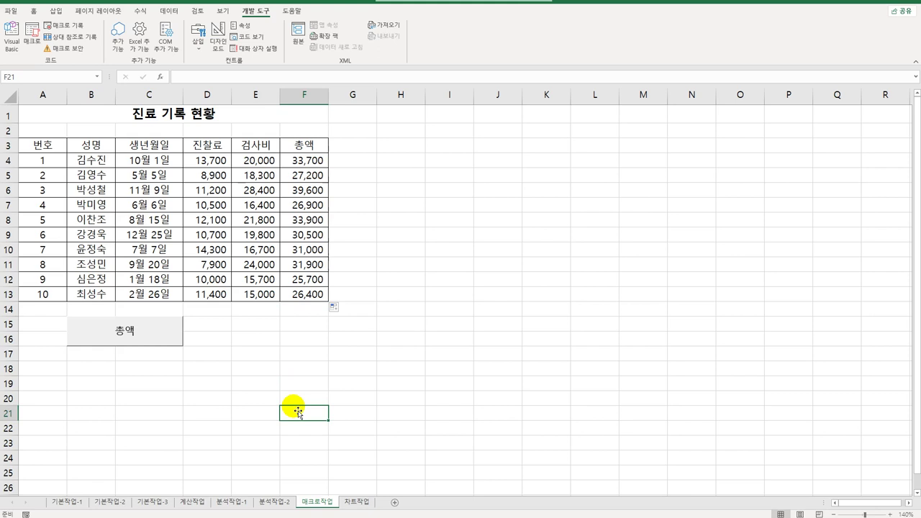
Draw a bevel (빗면) shape over E15:F16, about 1.17 cm high and 3.82 cm wide, and label it 서식.
click(55, 11)
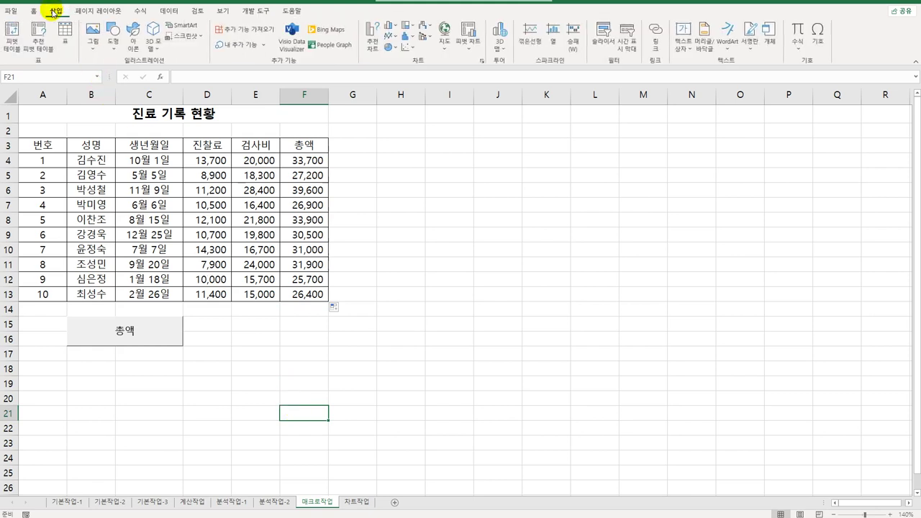
click(113, 33)
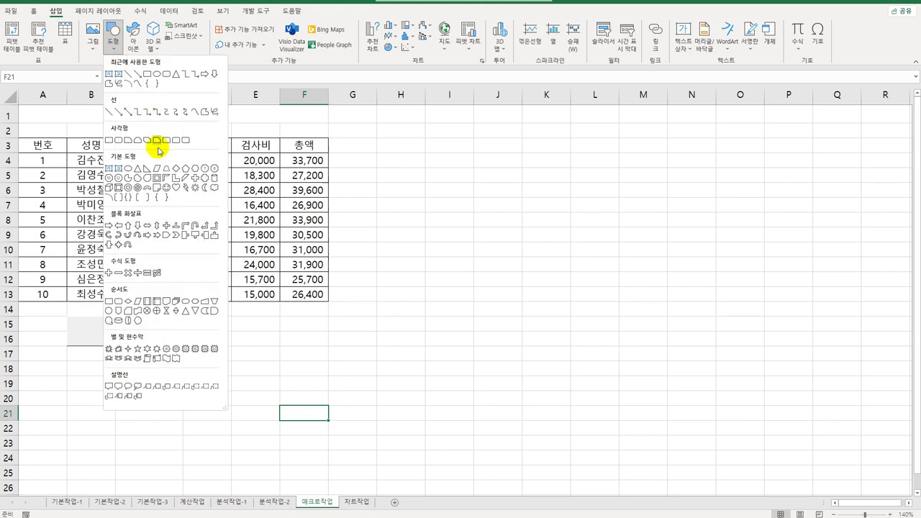
click(118, 188)
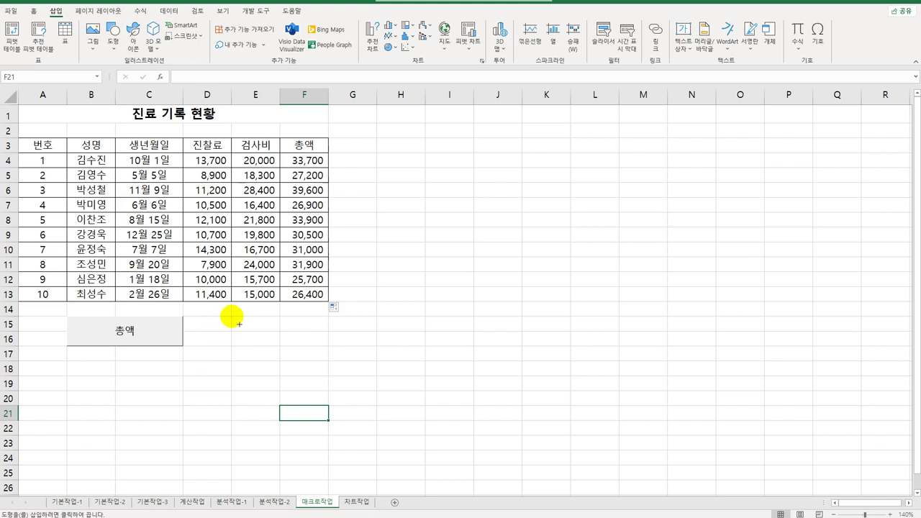
drag(232, 315, 328, 346)
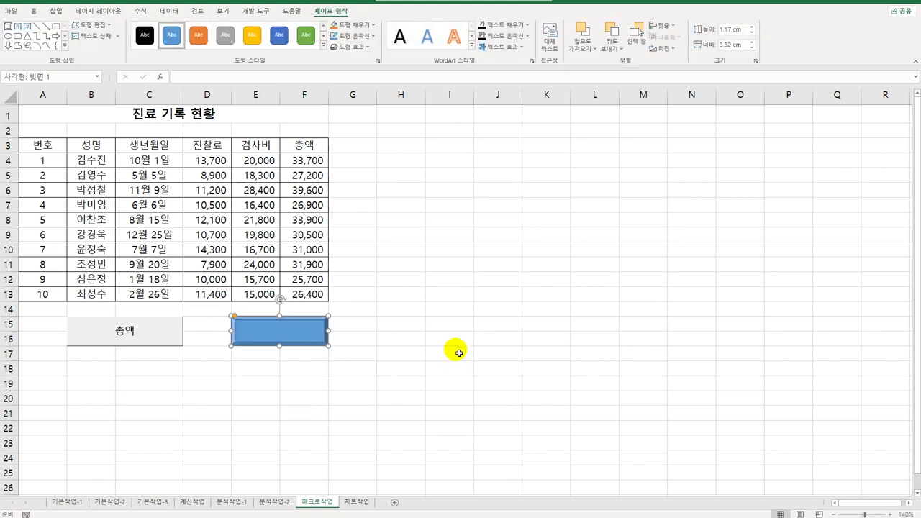
text(서식)
click(321, 336)
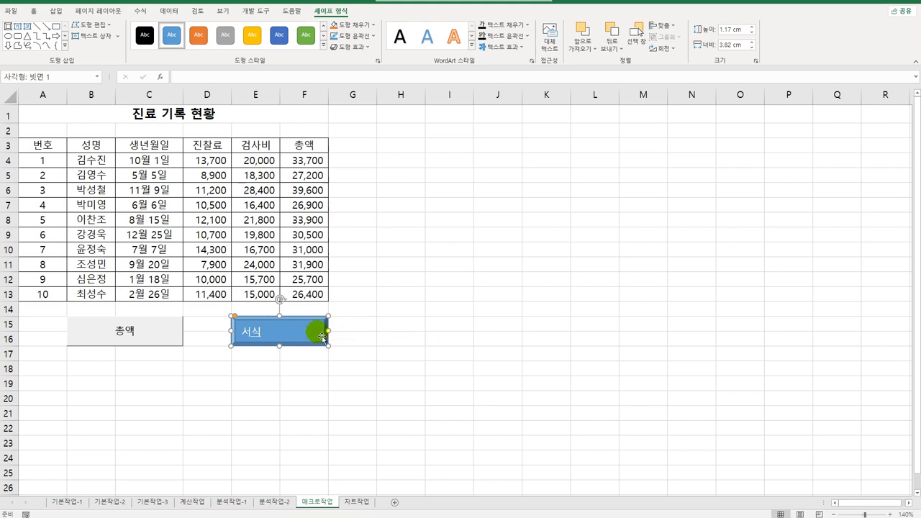
Assign a new macro named 서식 to the bevel shape and start recording it in the current workbook.
right_click(322, 336)
click(388, 247)
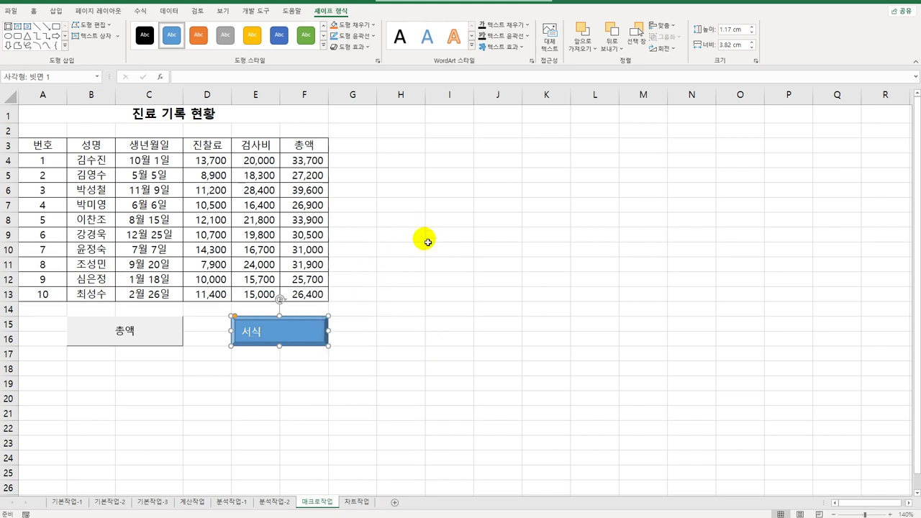
scroll(403, 234, down, 3)
right_click(294, 212)
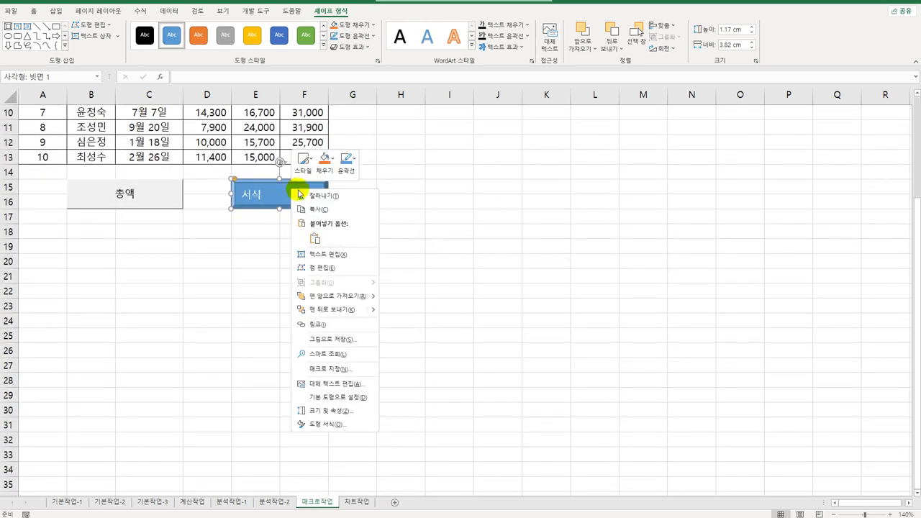
click(346, 366)
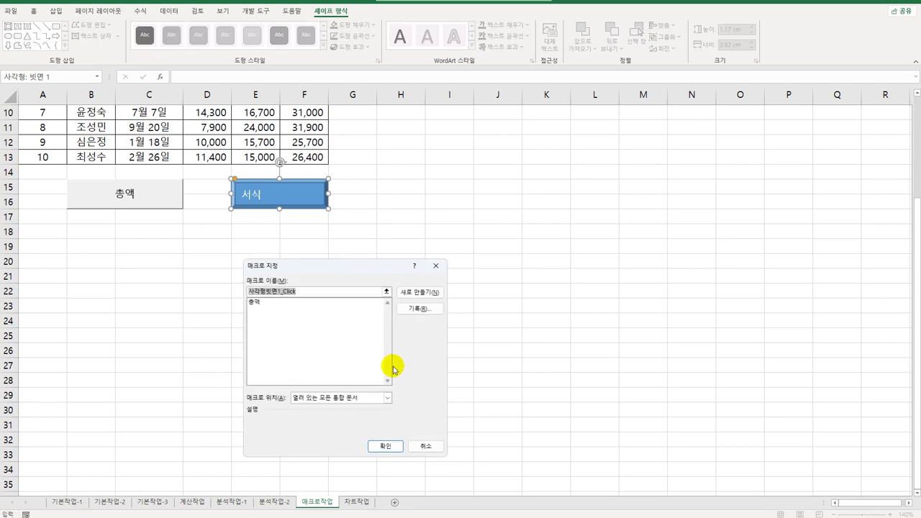
text(서식)
click(433, 314)
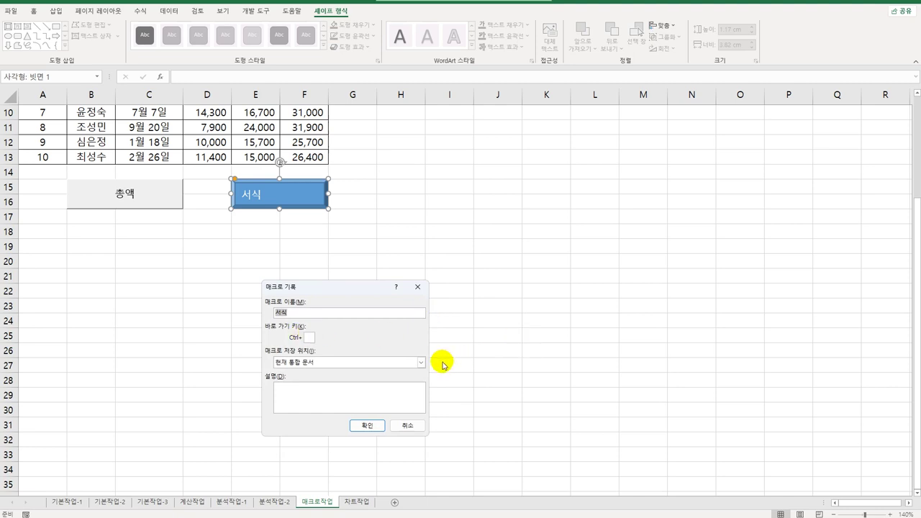
click(363, 426)
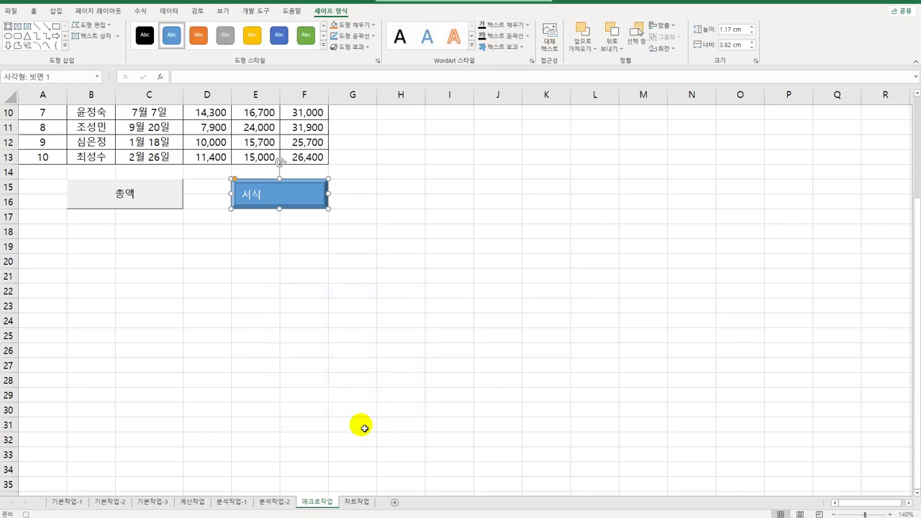
Format the 생년월일 cells C4:C13 as short date (간단한 날짜) and stop recording the macro.
scroll(361, 399, up, 3)
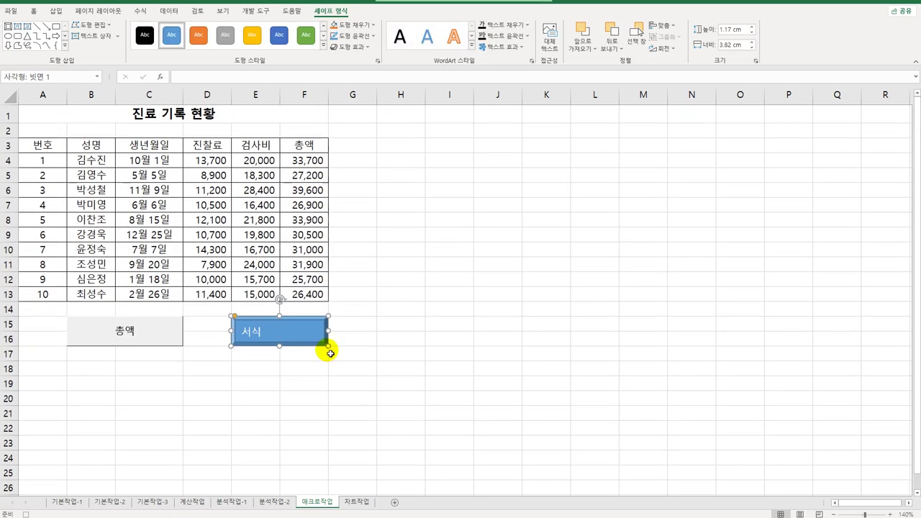
drag(146, 165, 146, 294)
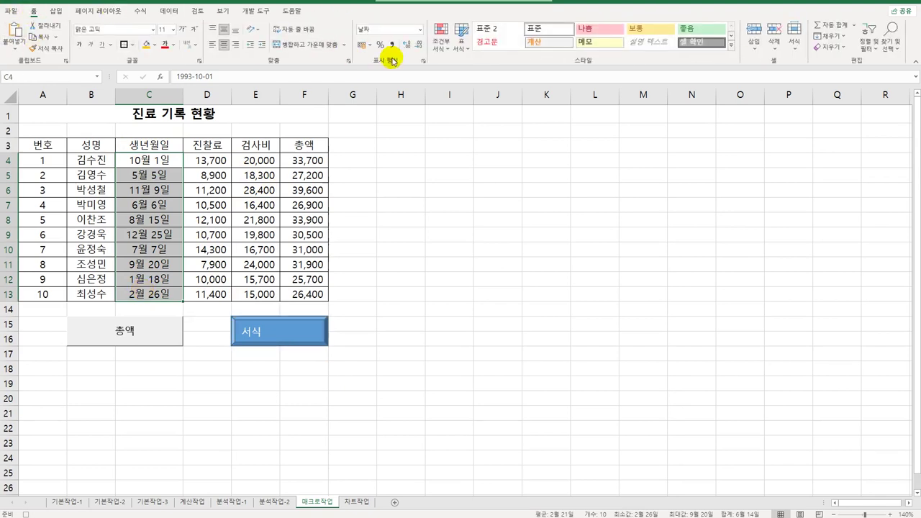
click(421, 30)
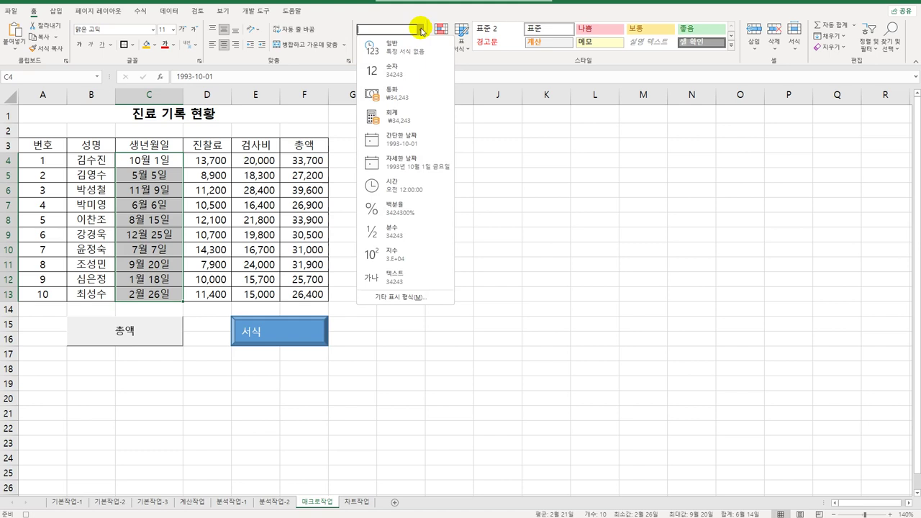
click(405, 143)
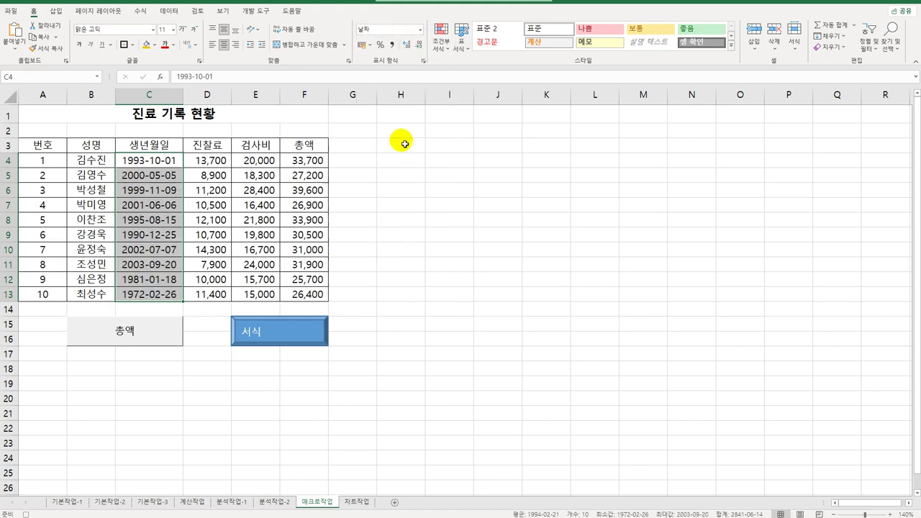
click(161, 295)
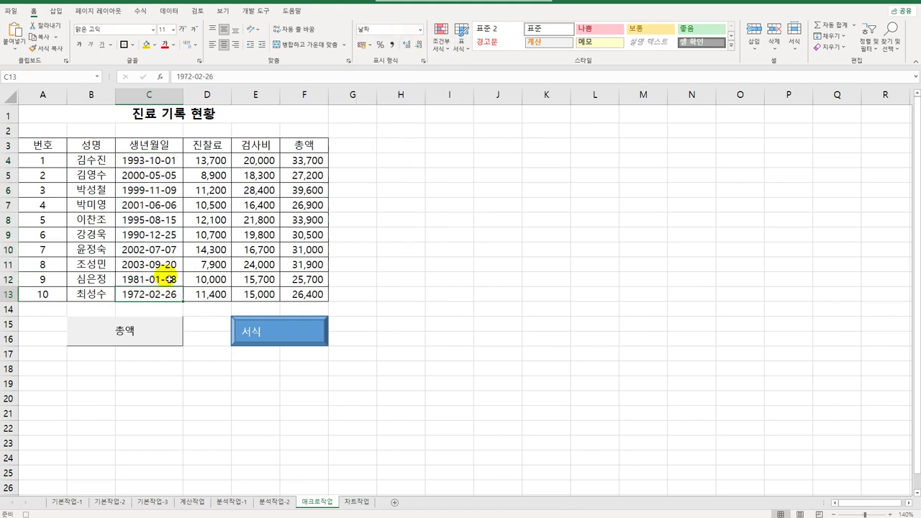
click(255, 10)
click(66, 28)
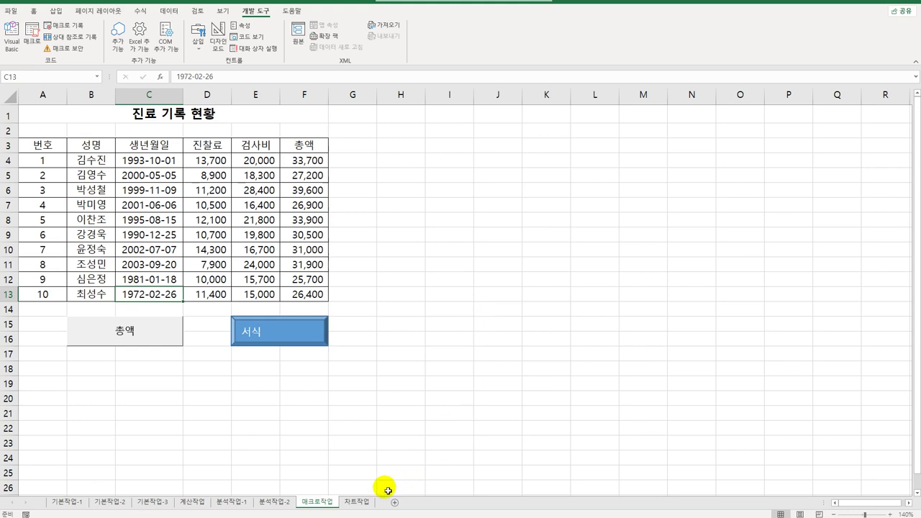
Add a chart title to the column chart on the 차트작업 sheet.
click(360, 501)
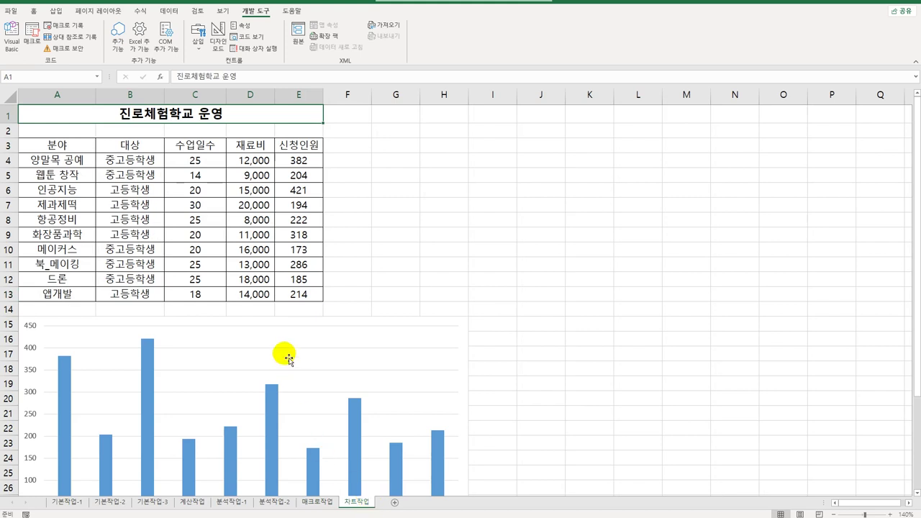
click(461, 346)
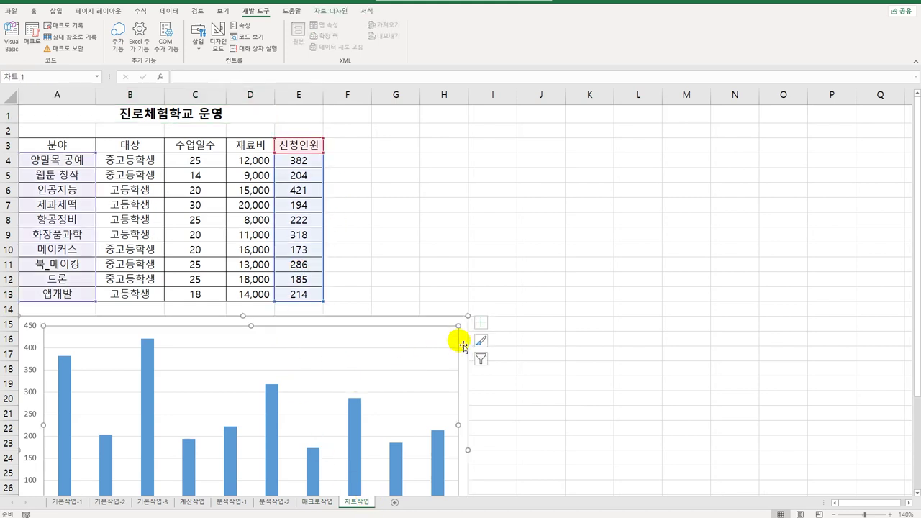
scroll(466, 335, down, 3)
click(481, 186)
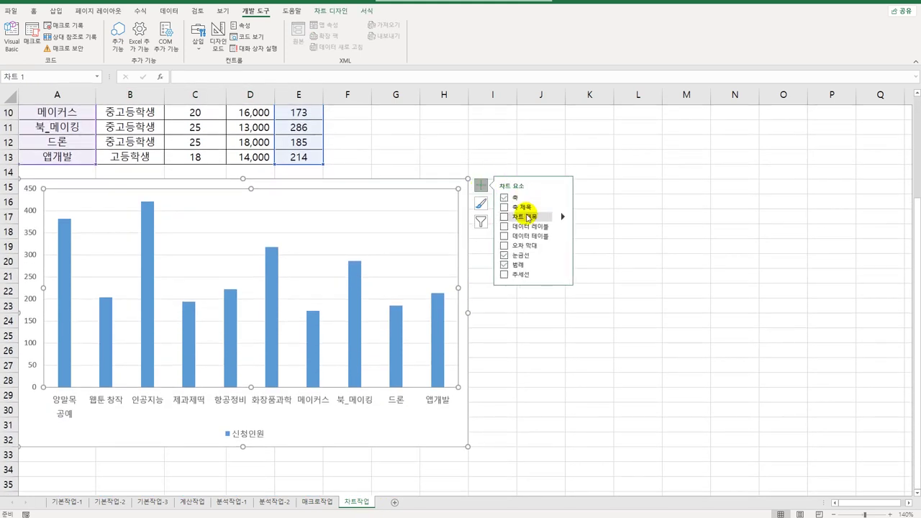
click(519, 216)
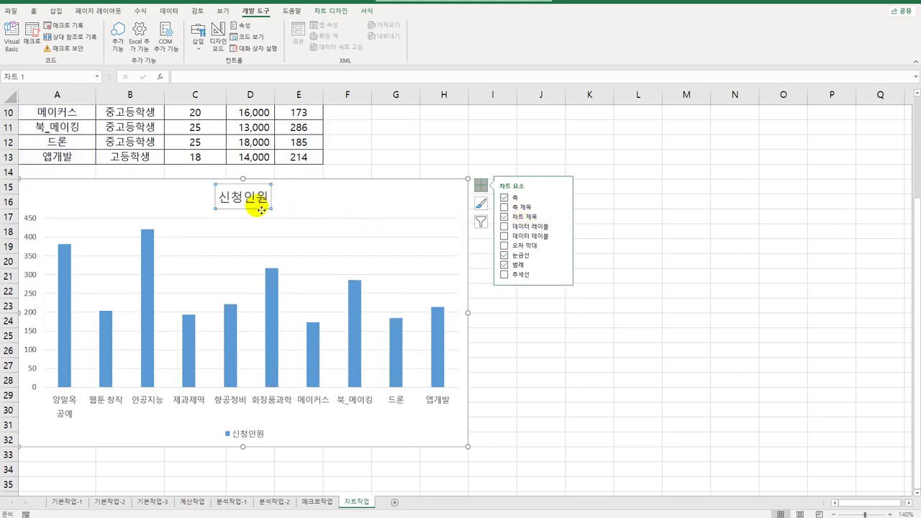
Change the chart title text to 진로체험학교 분야별 신청인원.
click(241, 200)
double_click(240, 199)
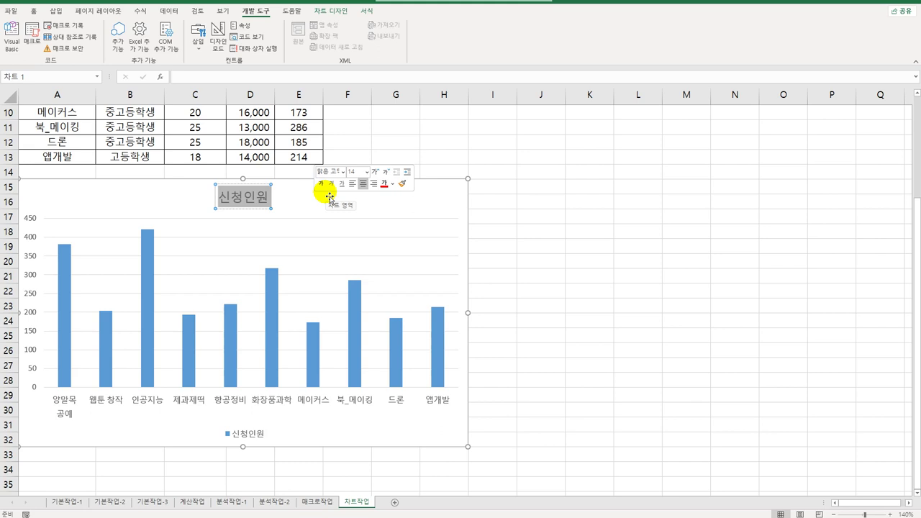
text(진로체험하)
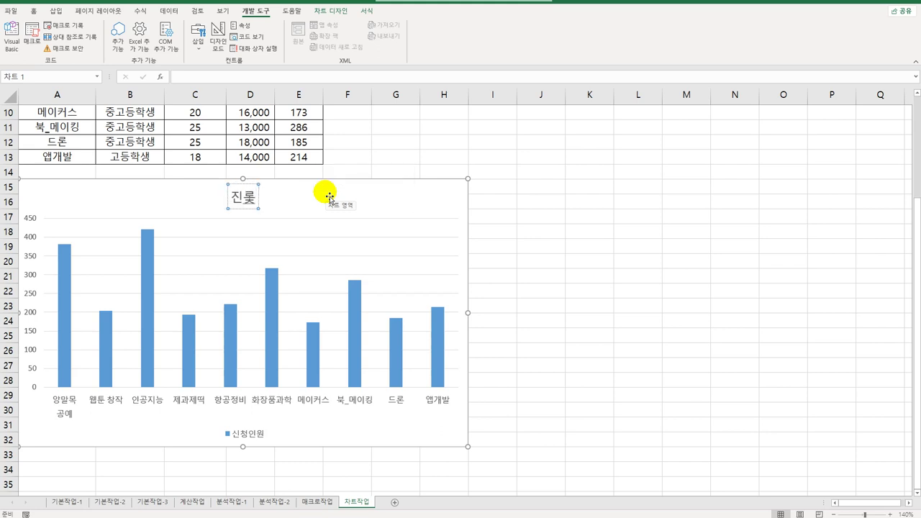
text(교)
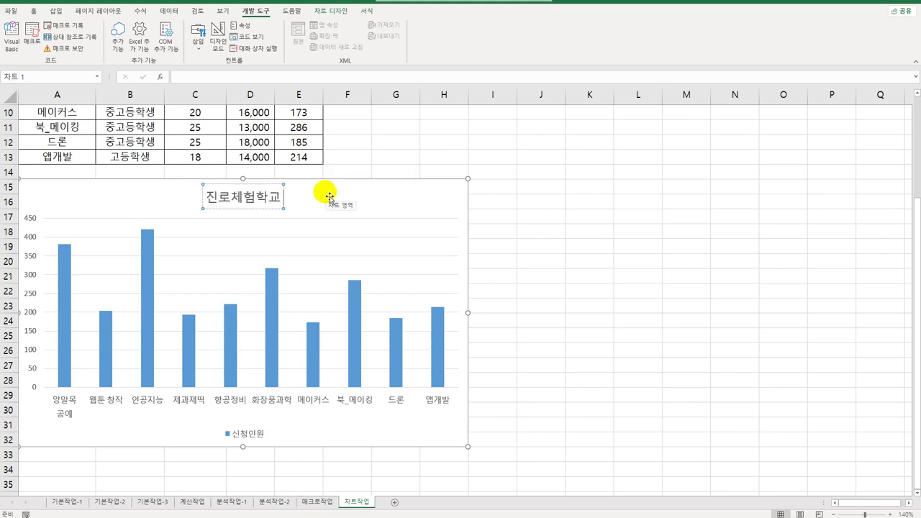
text( 분야별 신청인우)
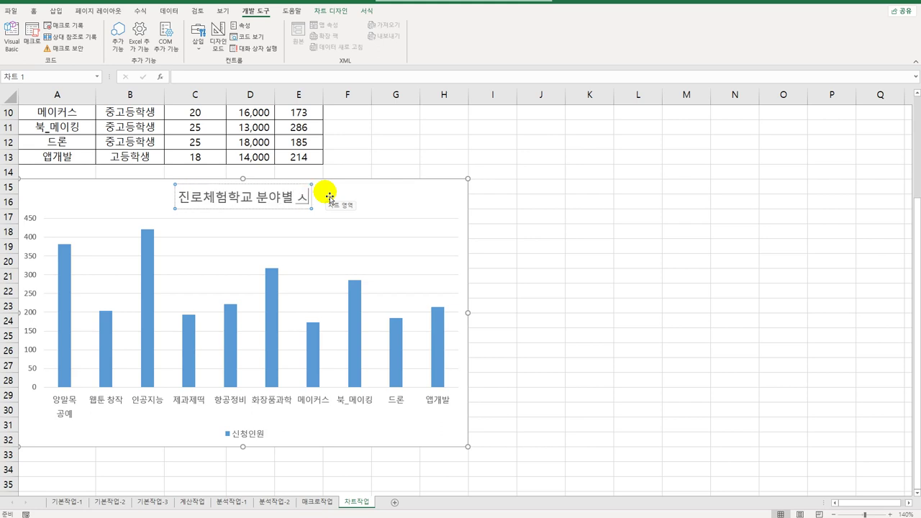
text(원)
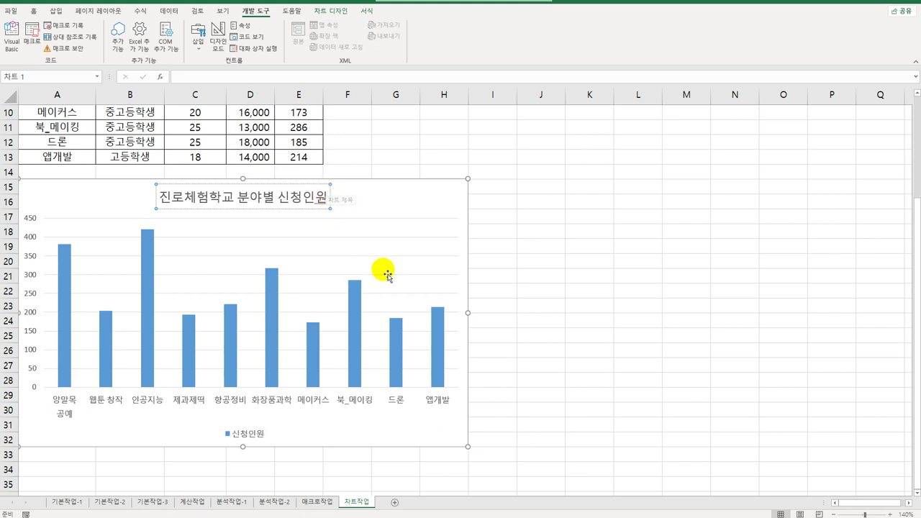
click(467, 199)
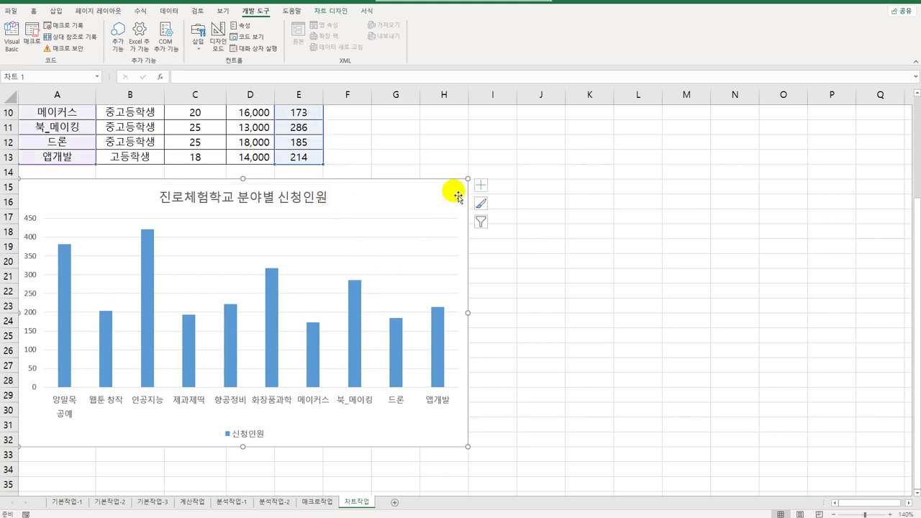
Change the chart type from clustered column to the bar of pie variant of the pie (원형) charts.
right_click(397, 200)
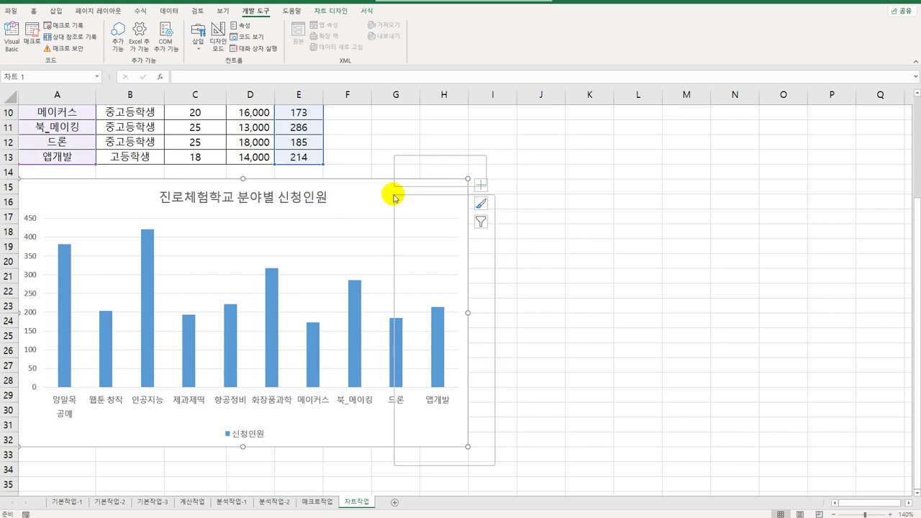
click(466, 290)
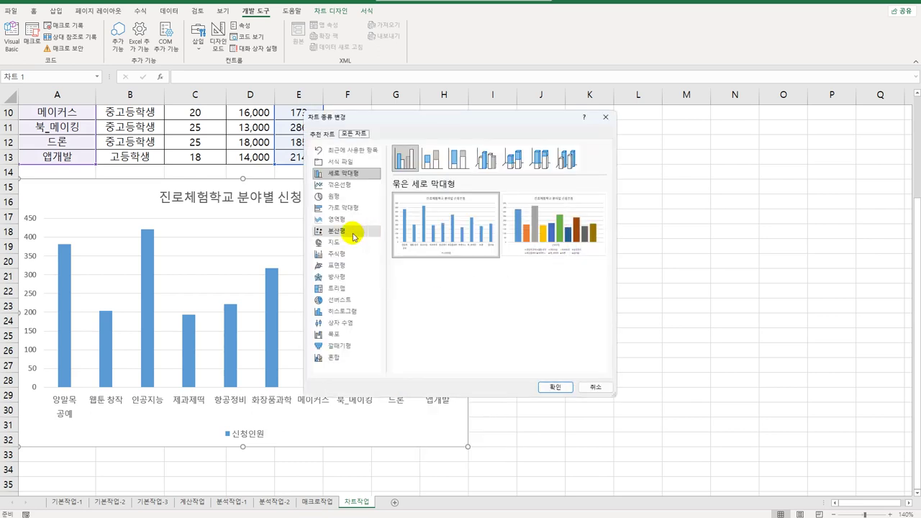
click(325, 208)
click(325, 197)
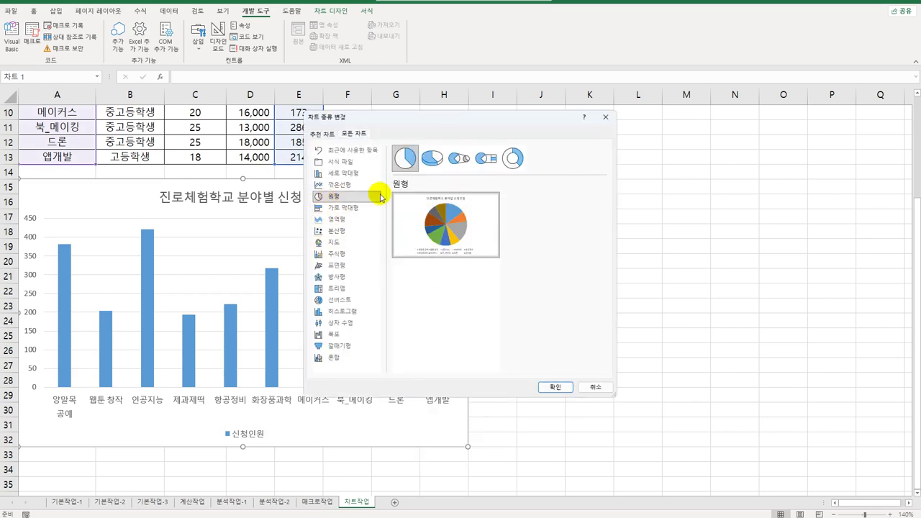
click(481, 166)
click(566, 388)
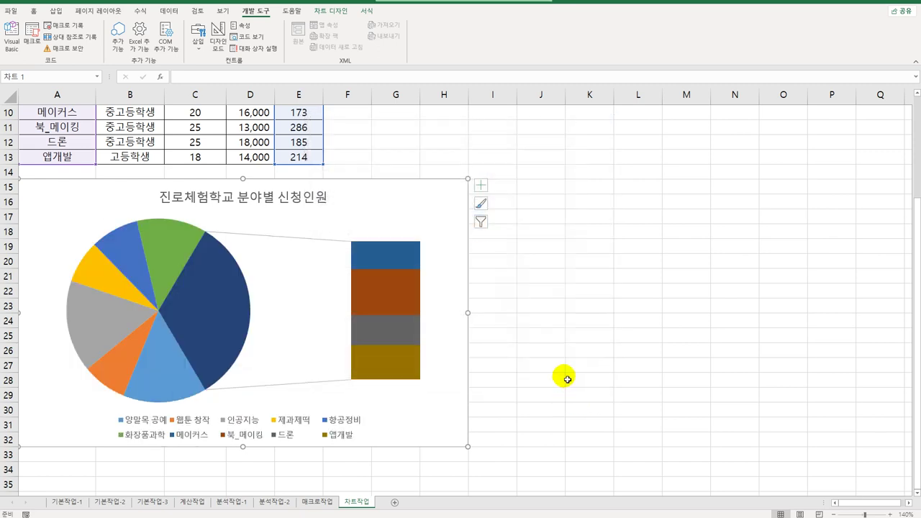
Add data labels showing category name (항목 이름) and percentage (백분율) without the value, placed at the outside end (바깥쪽 끝에).
click(480, 188)
click(563, 207)
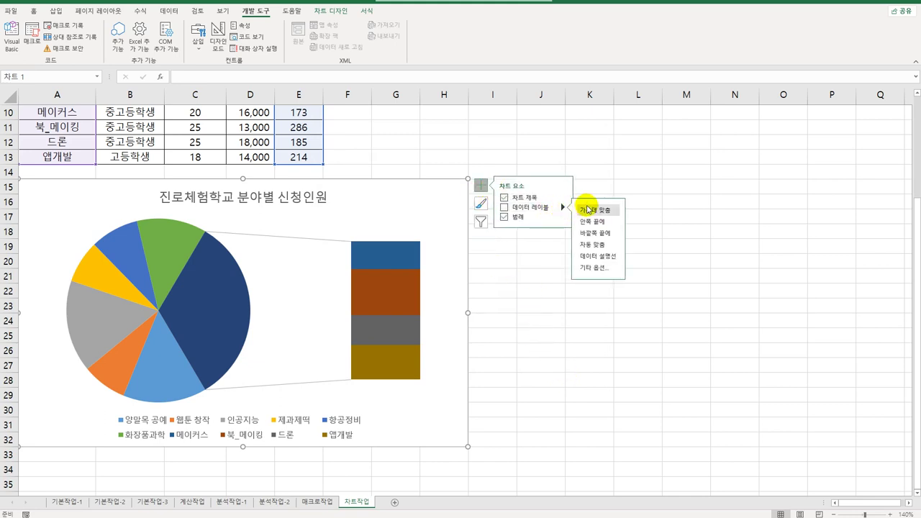
click(606, 272)
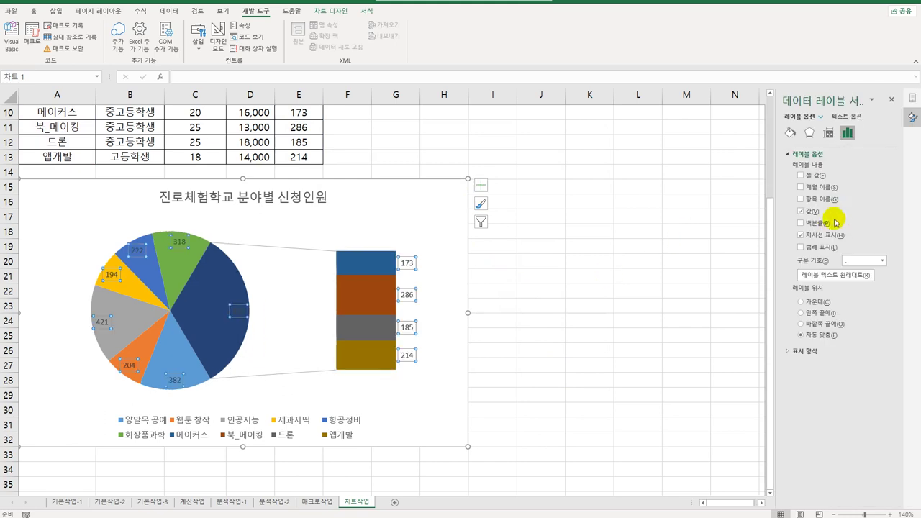
click(801, 200)
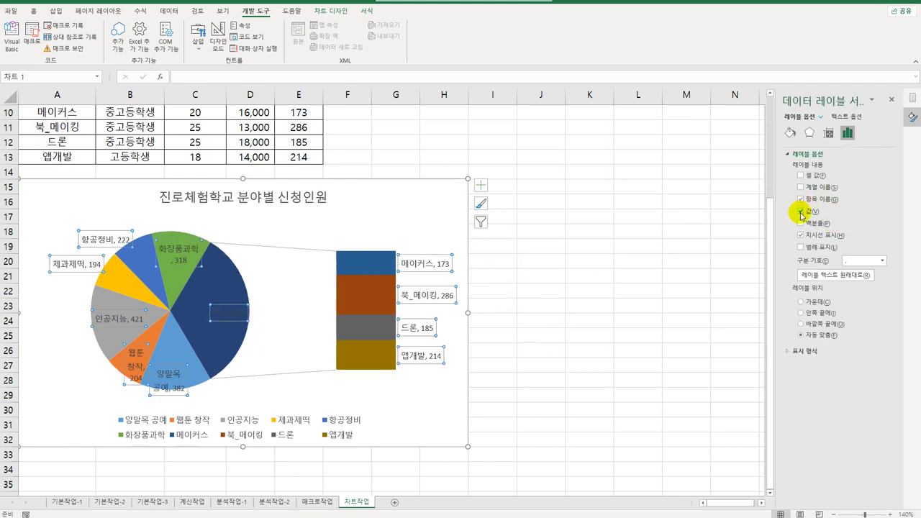
click(801, 211)
click(800, 224)
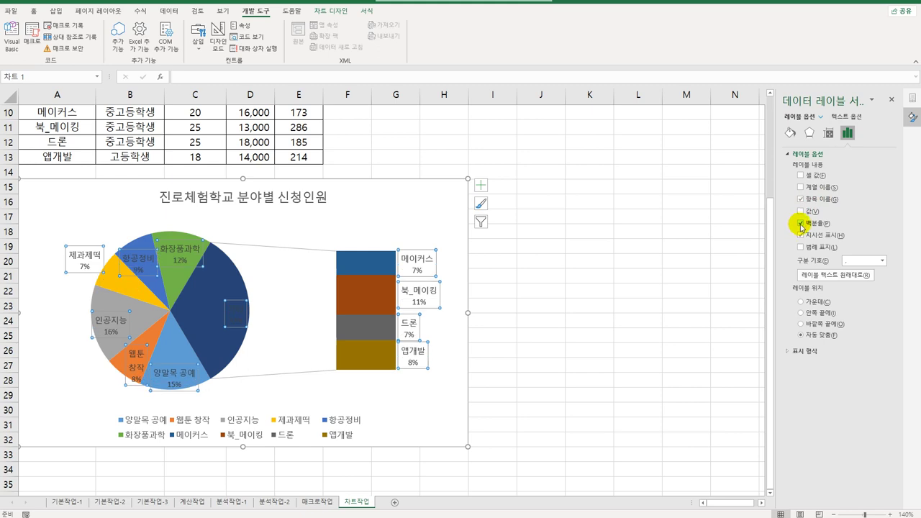
click(826, 325)
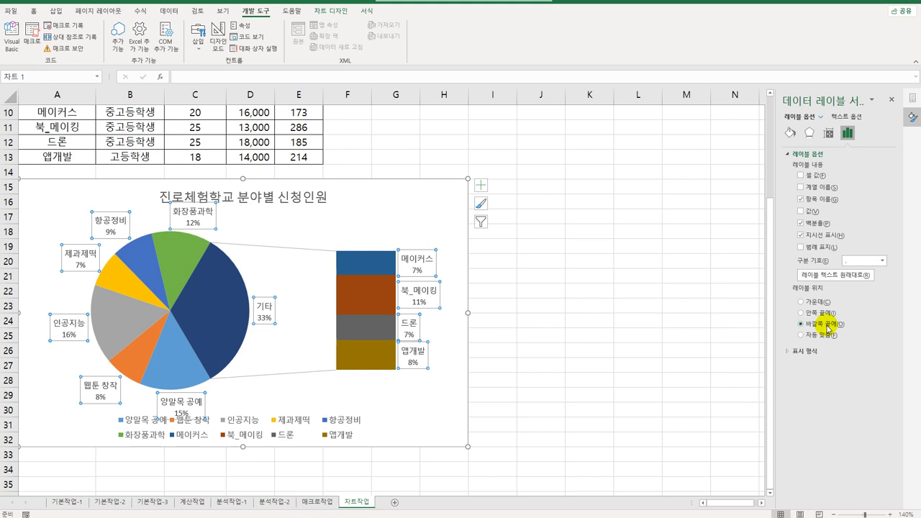
Delete the chart's legend and split the pie series by percentage value (백분율 값).
click(298, 424)
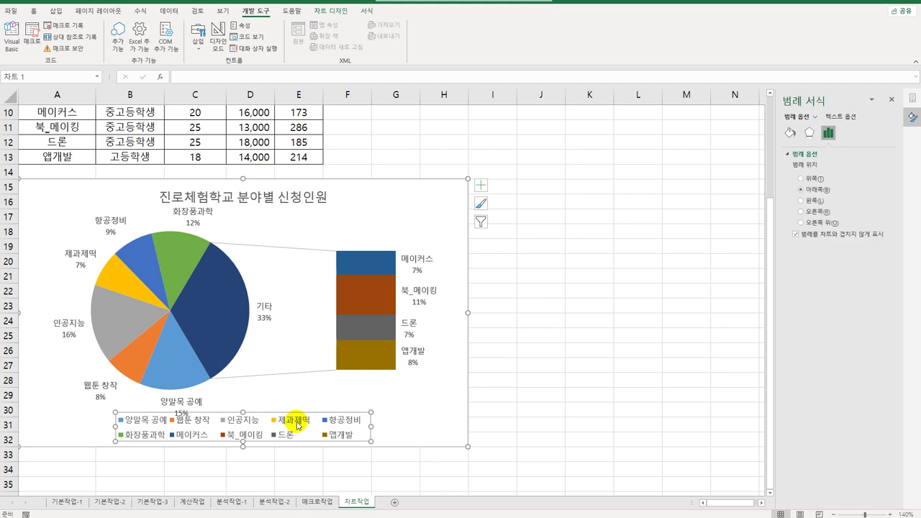
key(Delete)
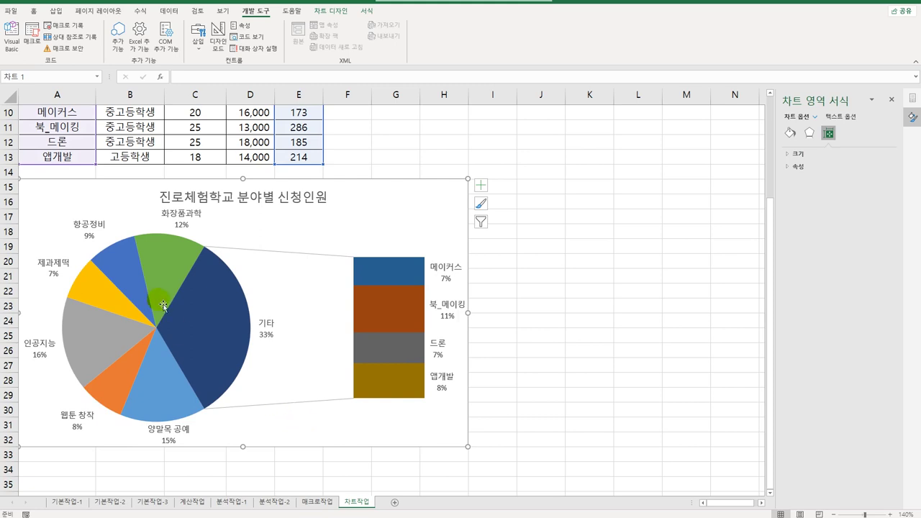
mouse_move(213, 299)
mouse_down()
mouse_move(223, 405)
mouse_move(221, 307)
mouse_up()
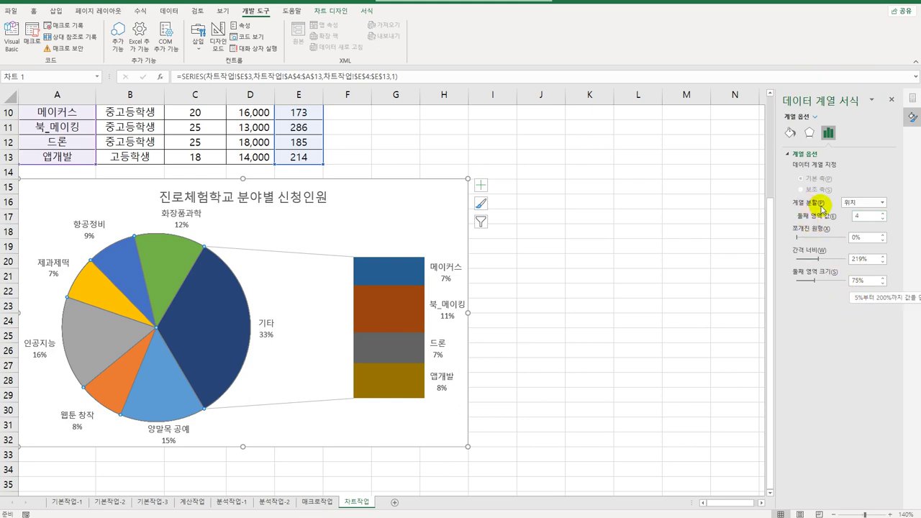
click(870, 203)
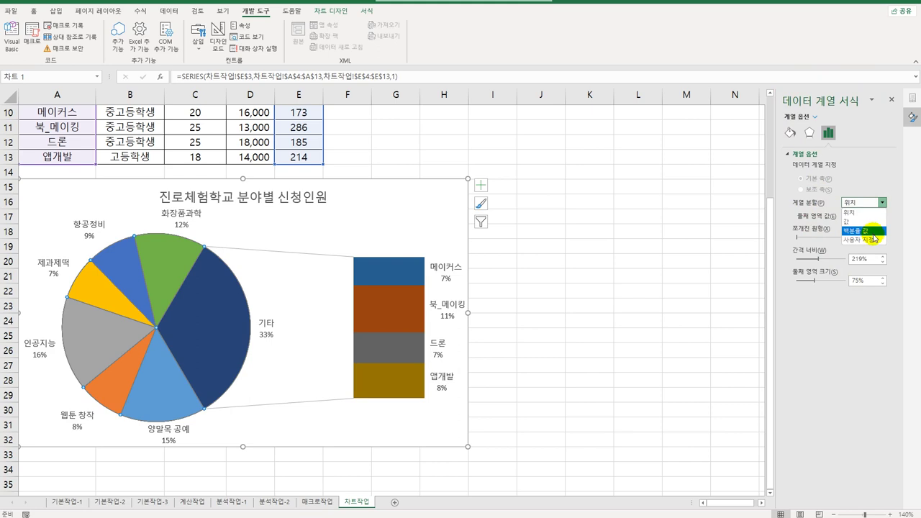
click(872, 233)
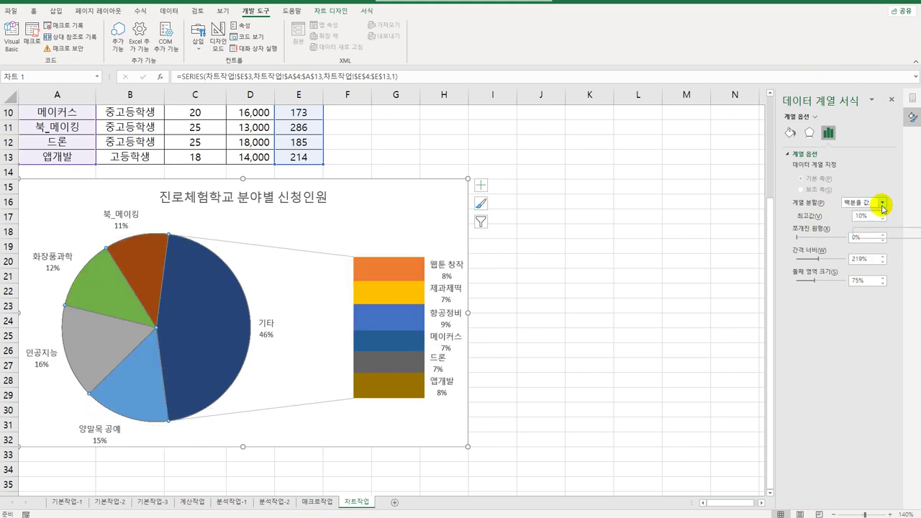
click(882, 204)
click(882, 204)
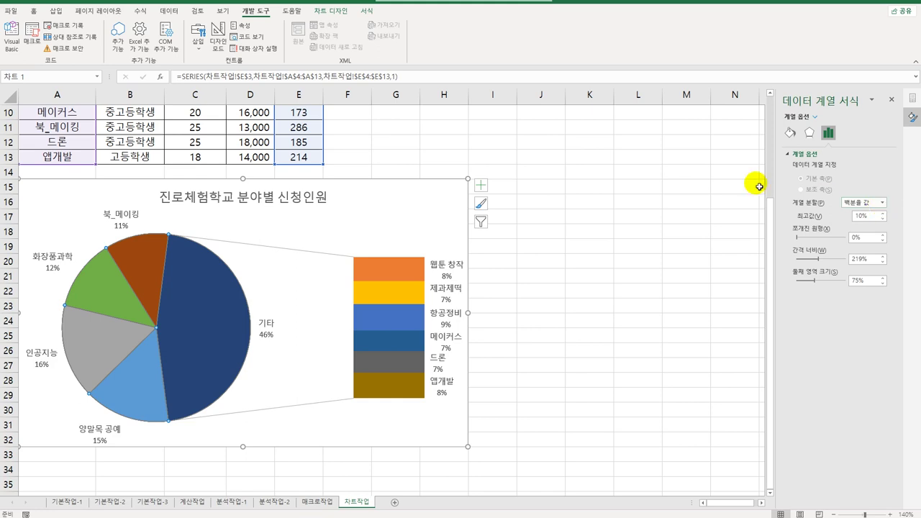
click(583, 257)
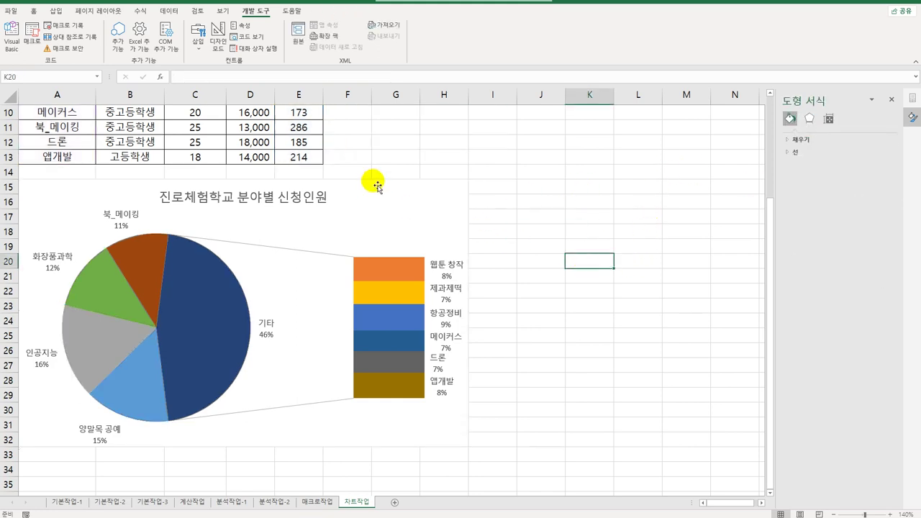
Apply the second preset (미리 설정) shape effect to the chart area and give its border rounded corners (둥근 모서리).
click(431, 190)
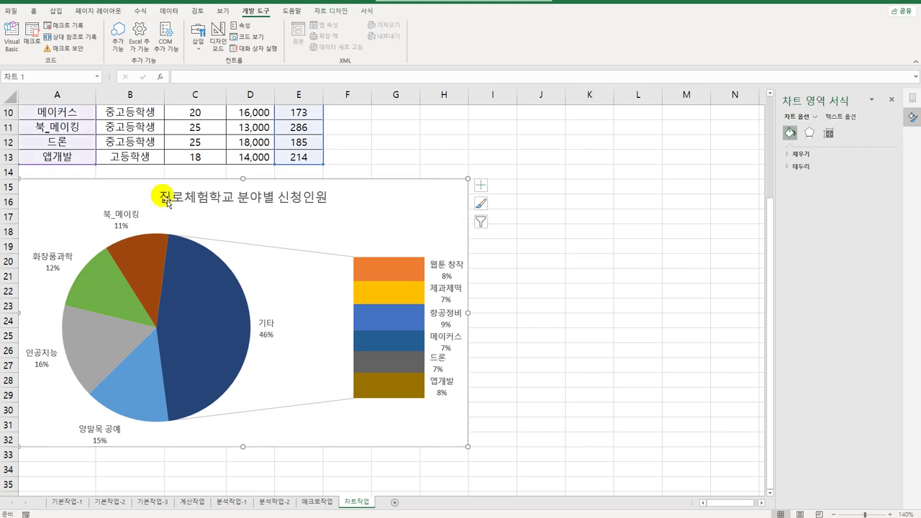
click(367, 11)
click(397, 54)
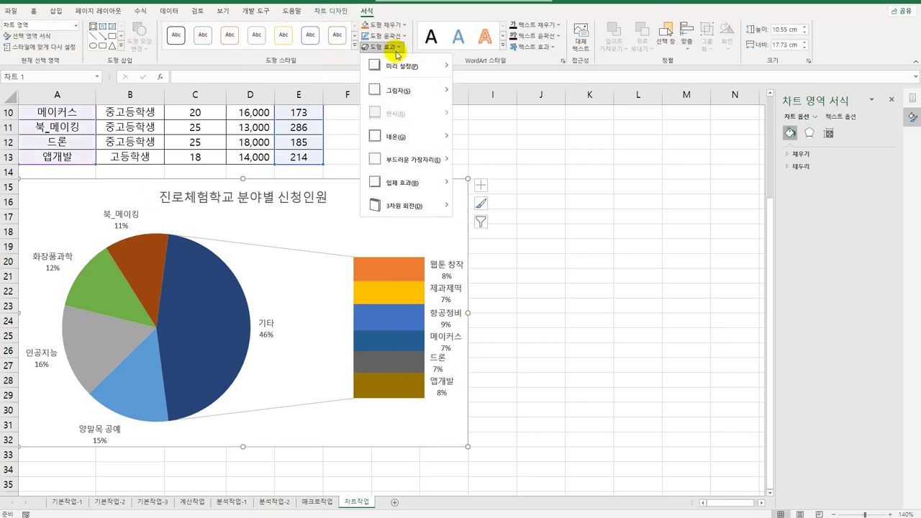
mouse_move(394, 66)
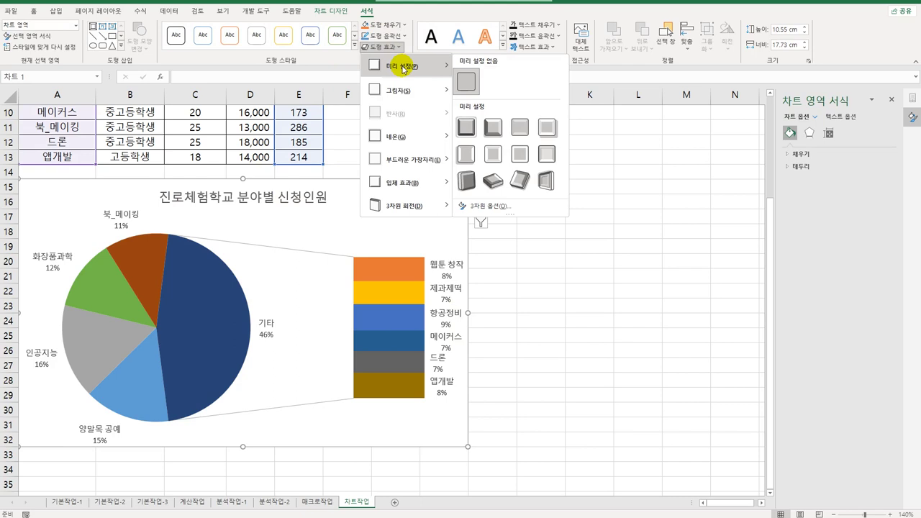
click(495, 129)
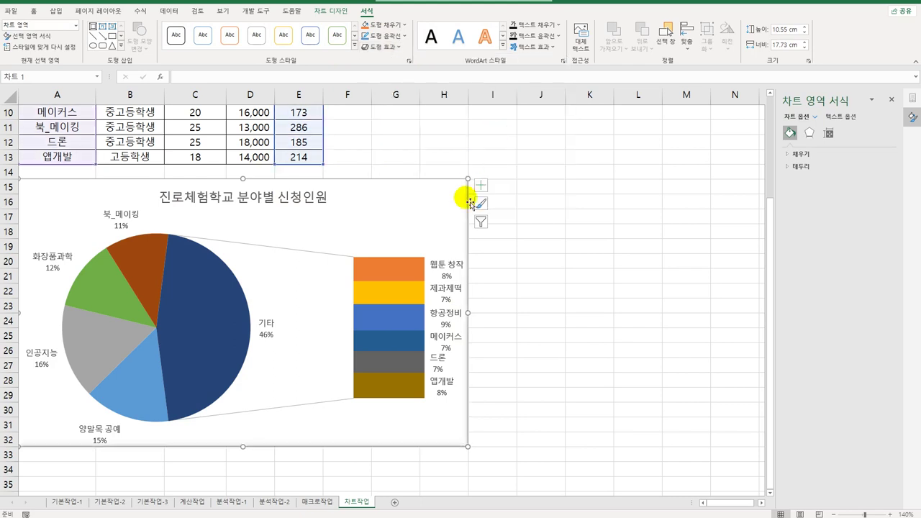
click(799, 166)
click(817, 395)
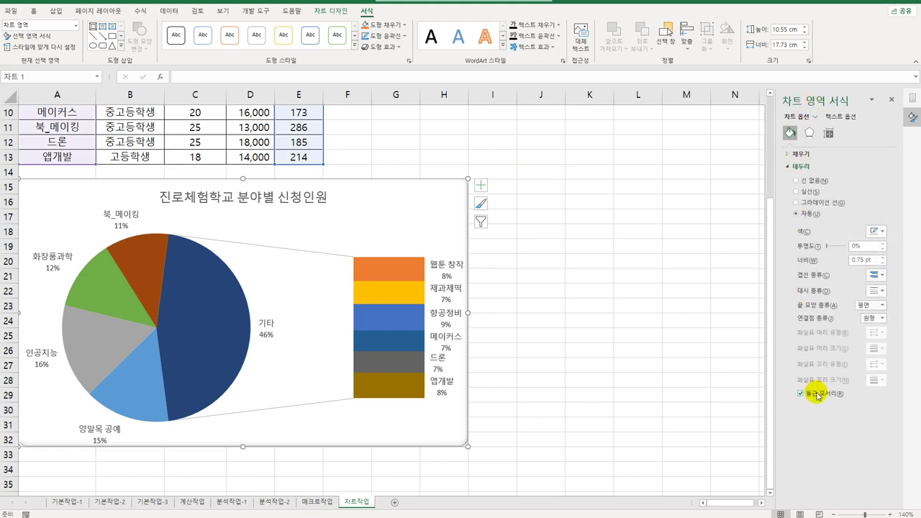